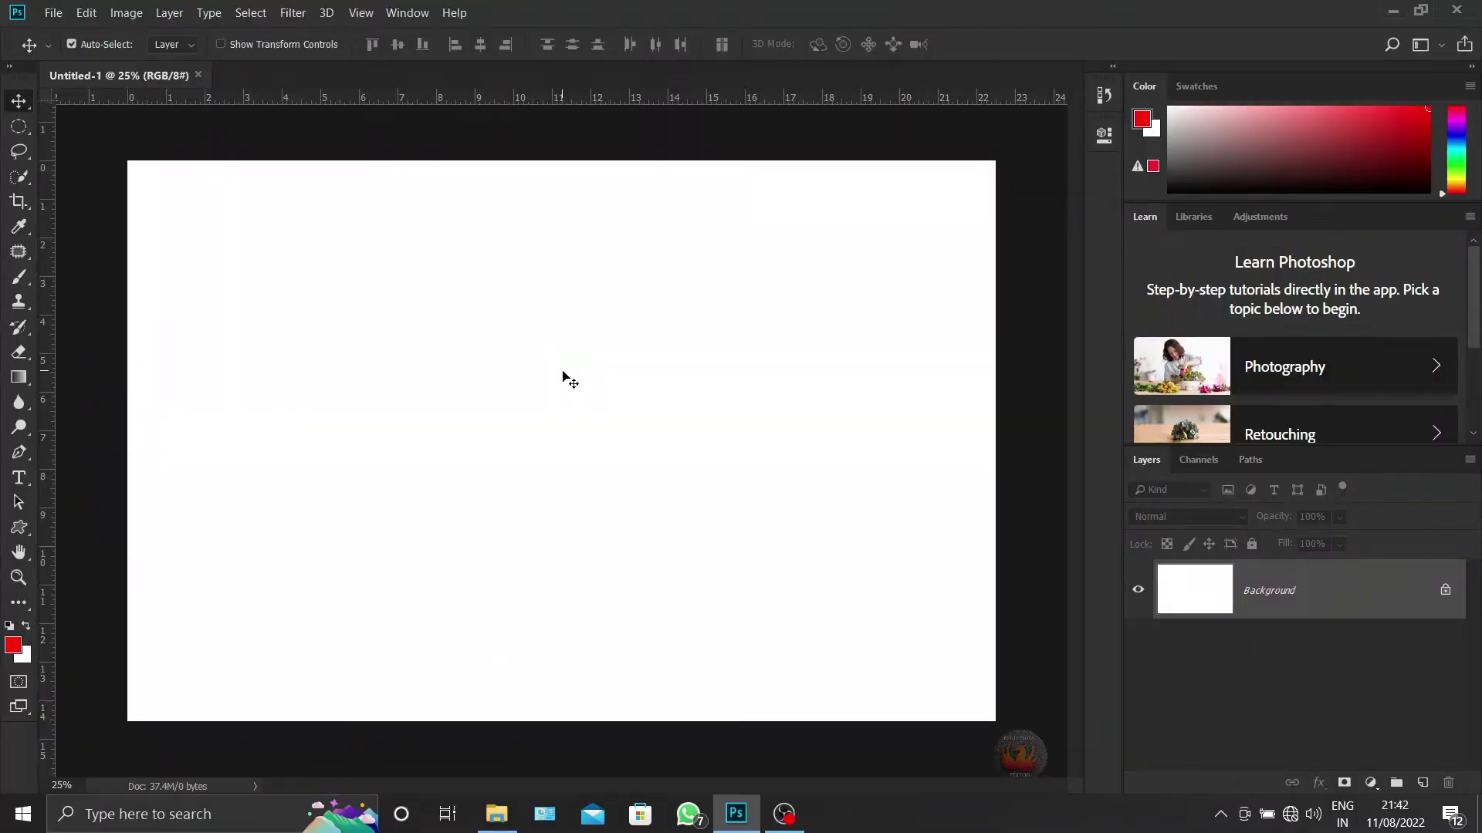
Open Big-Leaf-1024-565253.jpeg from the PHOTOSHOP folder
click(54, 14)
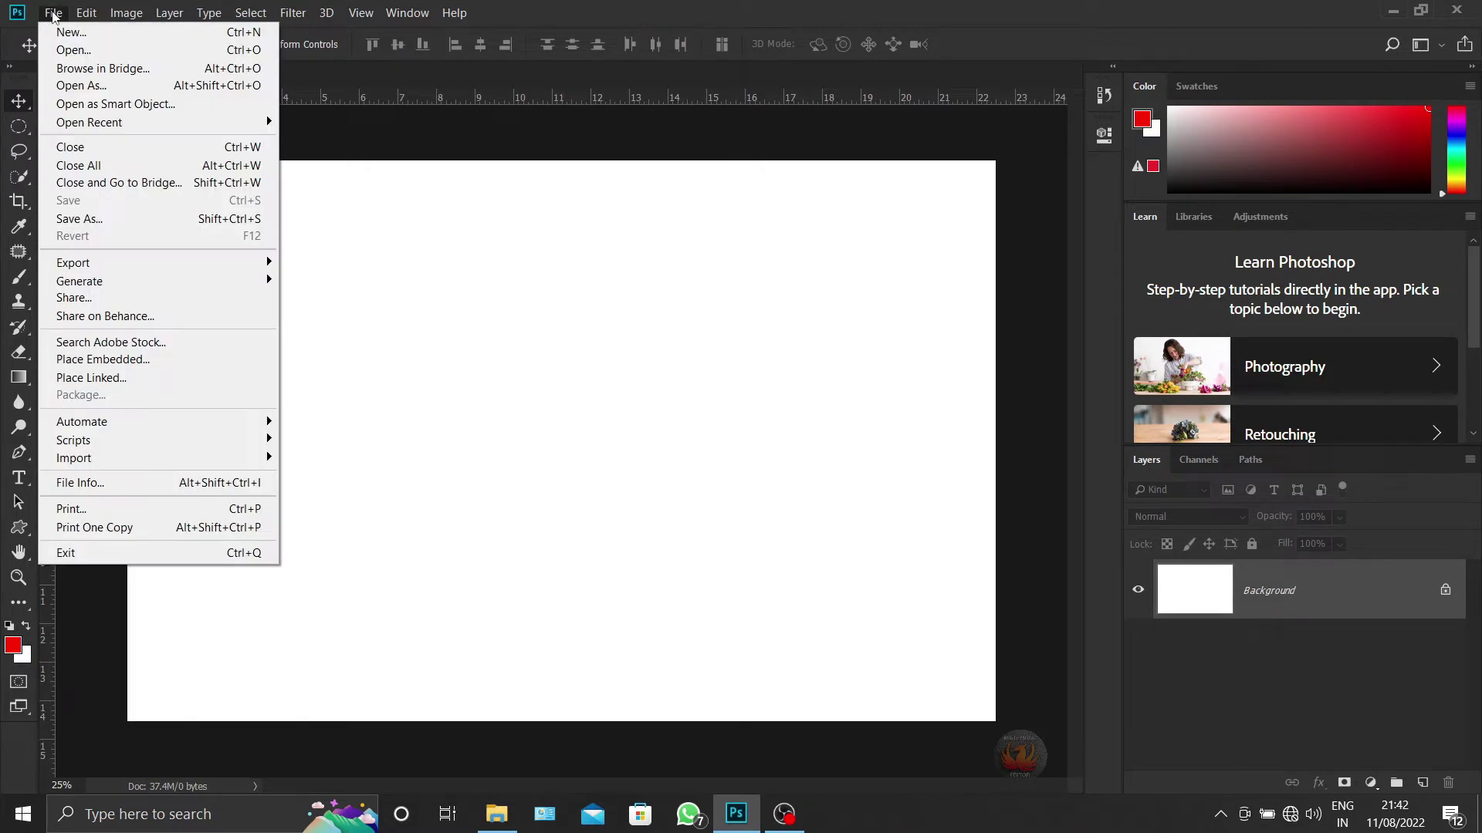
click(64, 51)
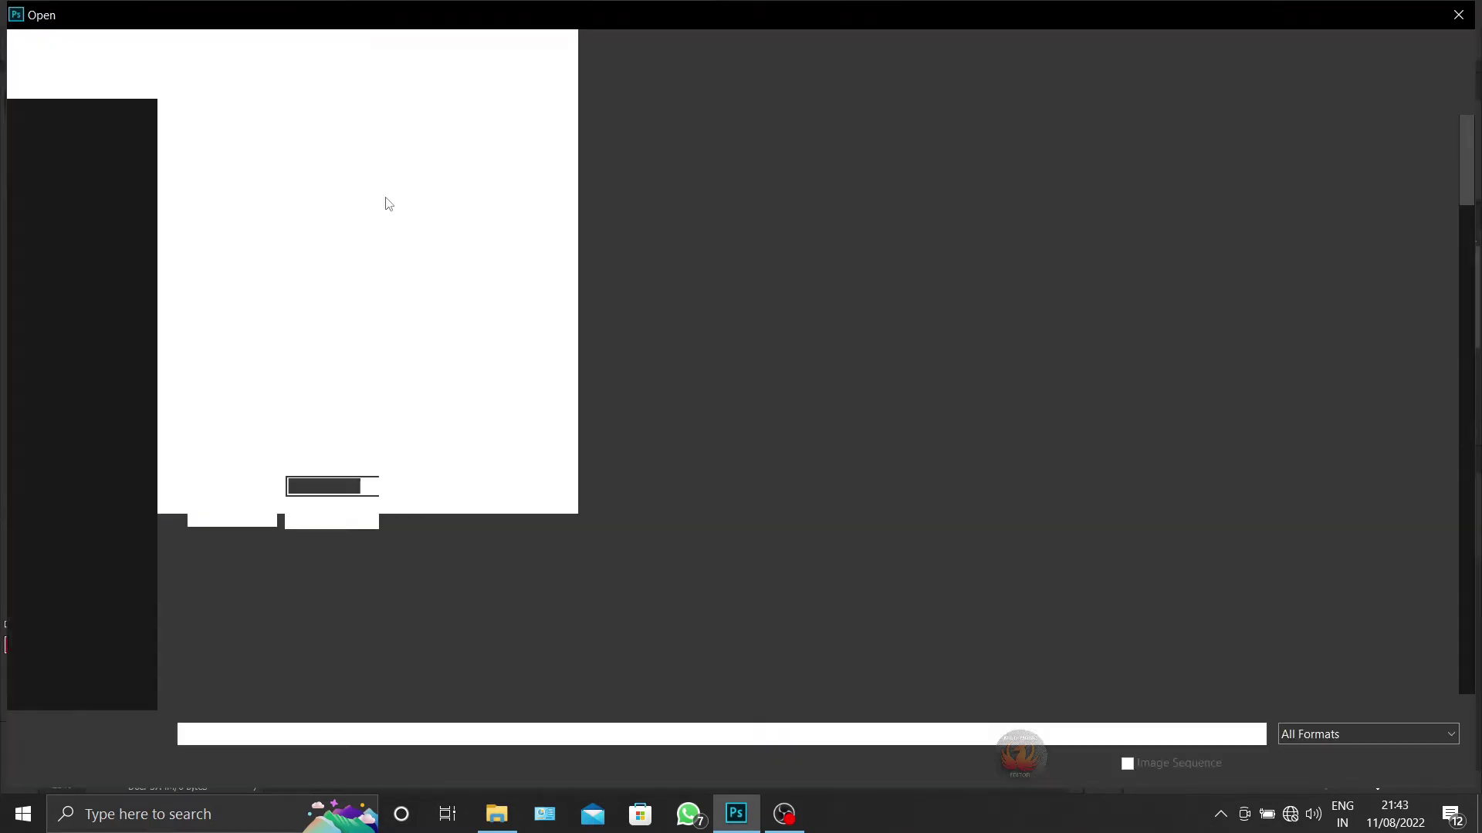
scroll(466, 416, down, 3)
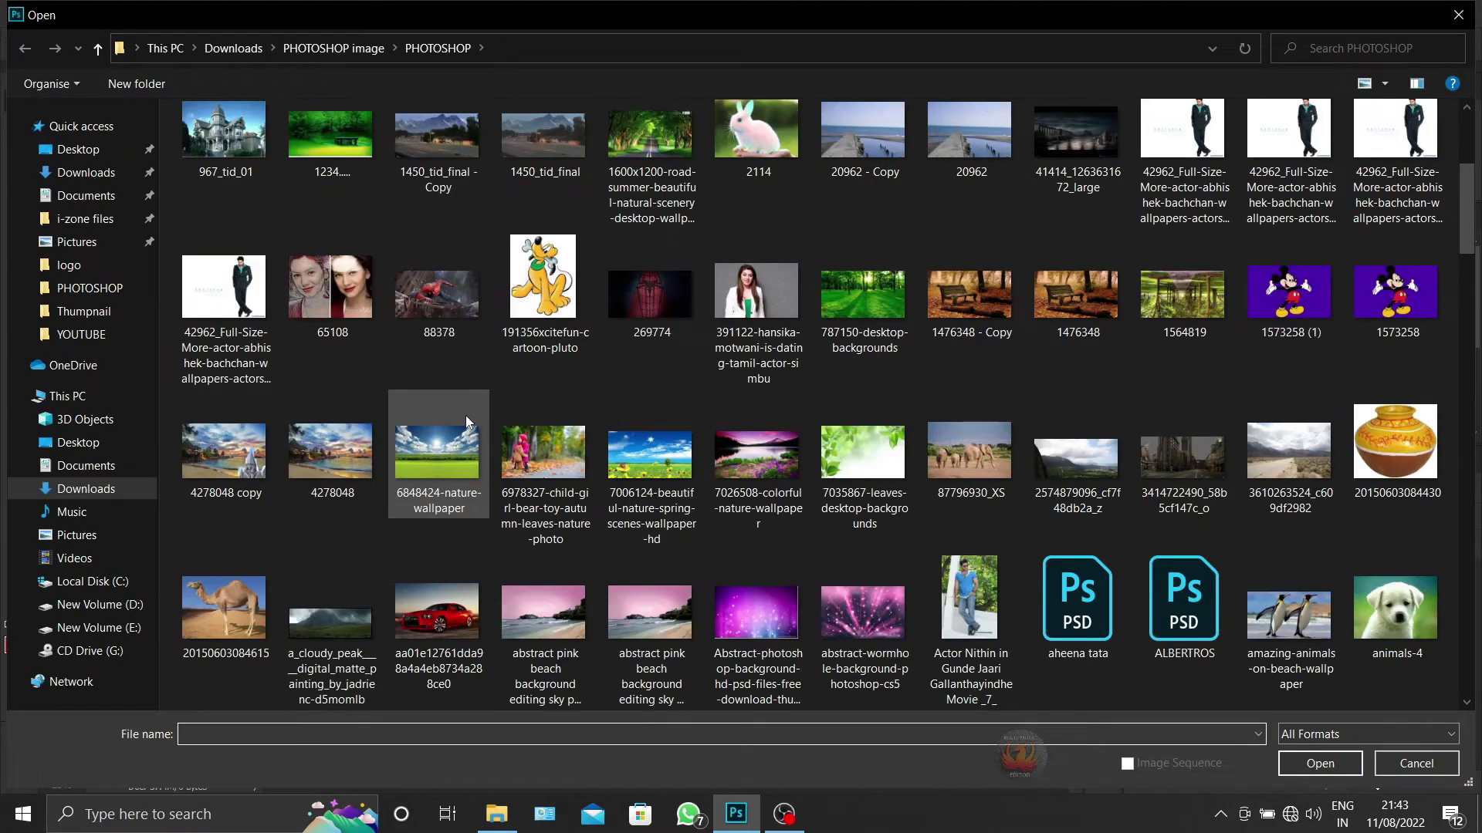
scroll(464, 415, down, 3)
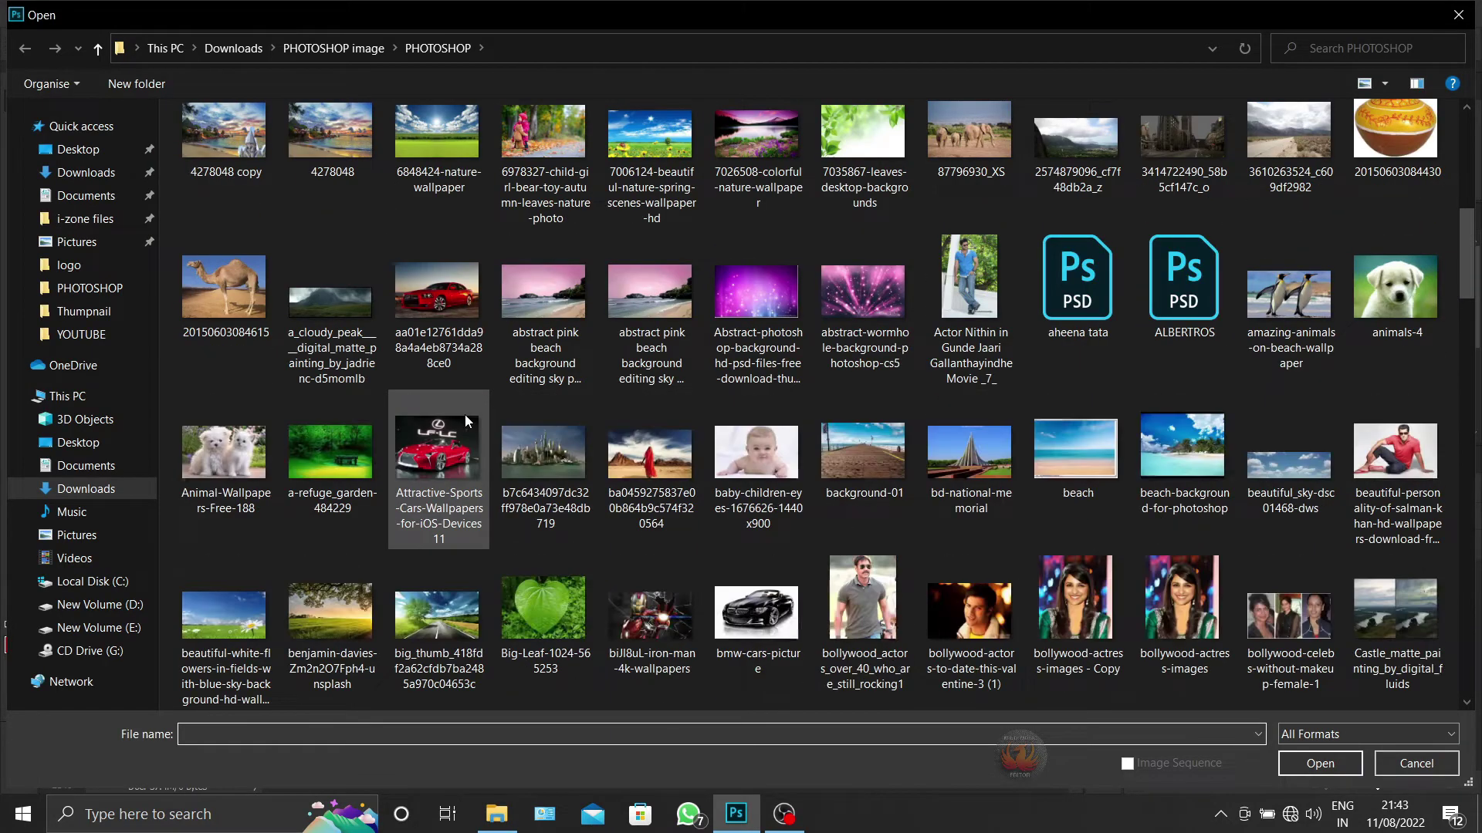
click(540, 591)
click(1319, 764)
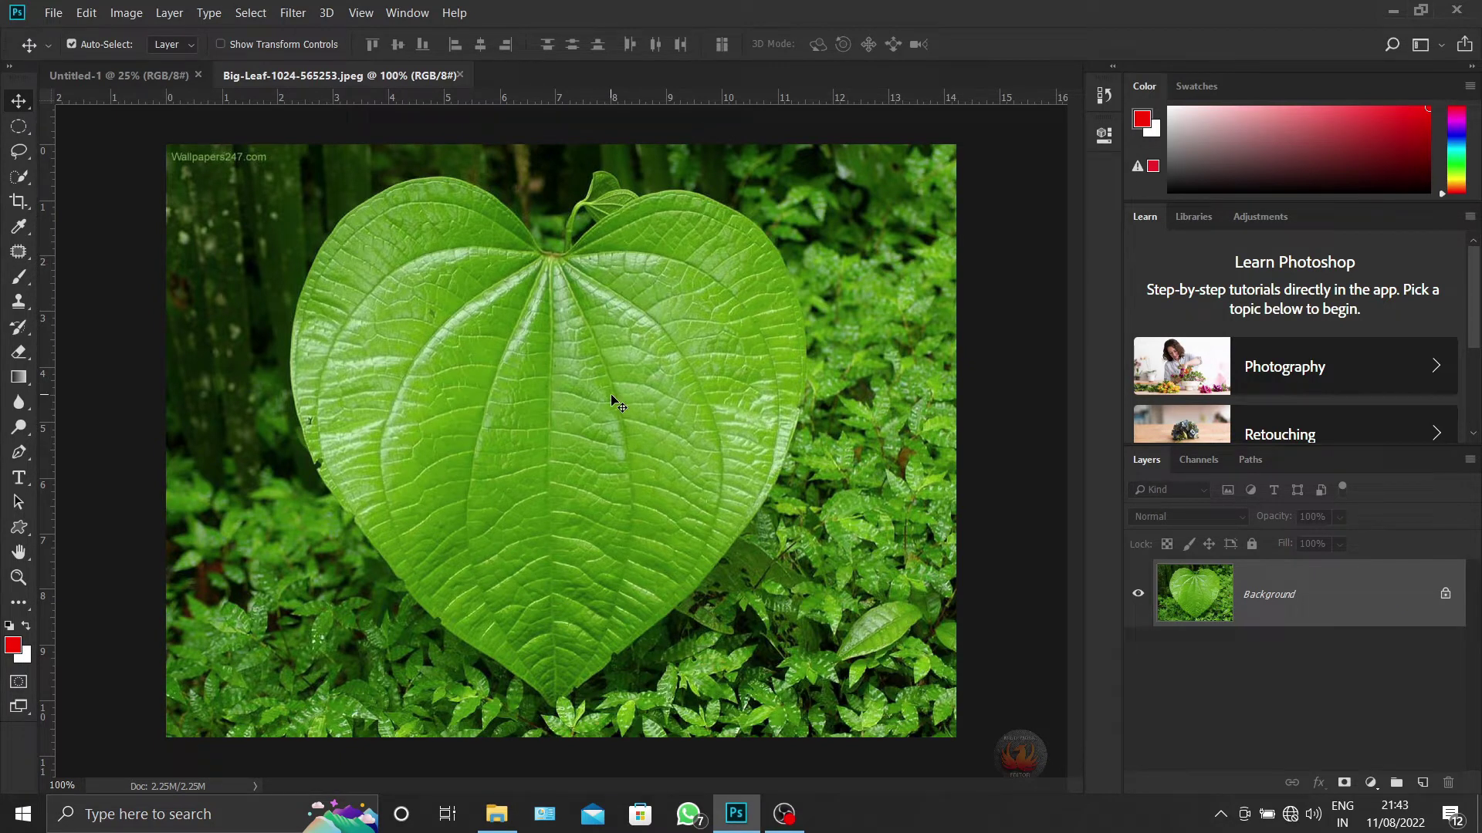
Copy the leaf to Layer 1, fill Background with black, and keep Layer 1 at 100% opacity
key(ctrl+j)
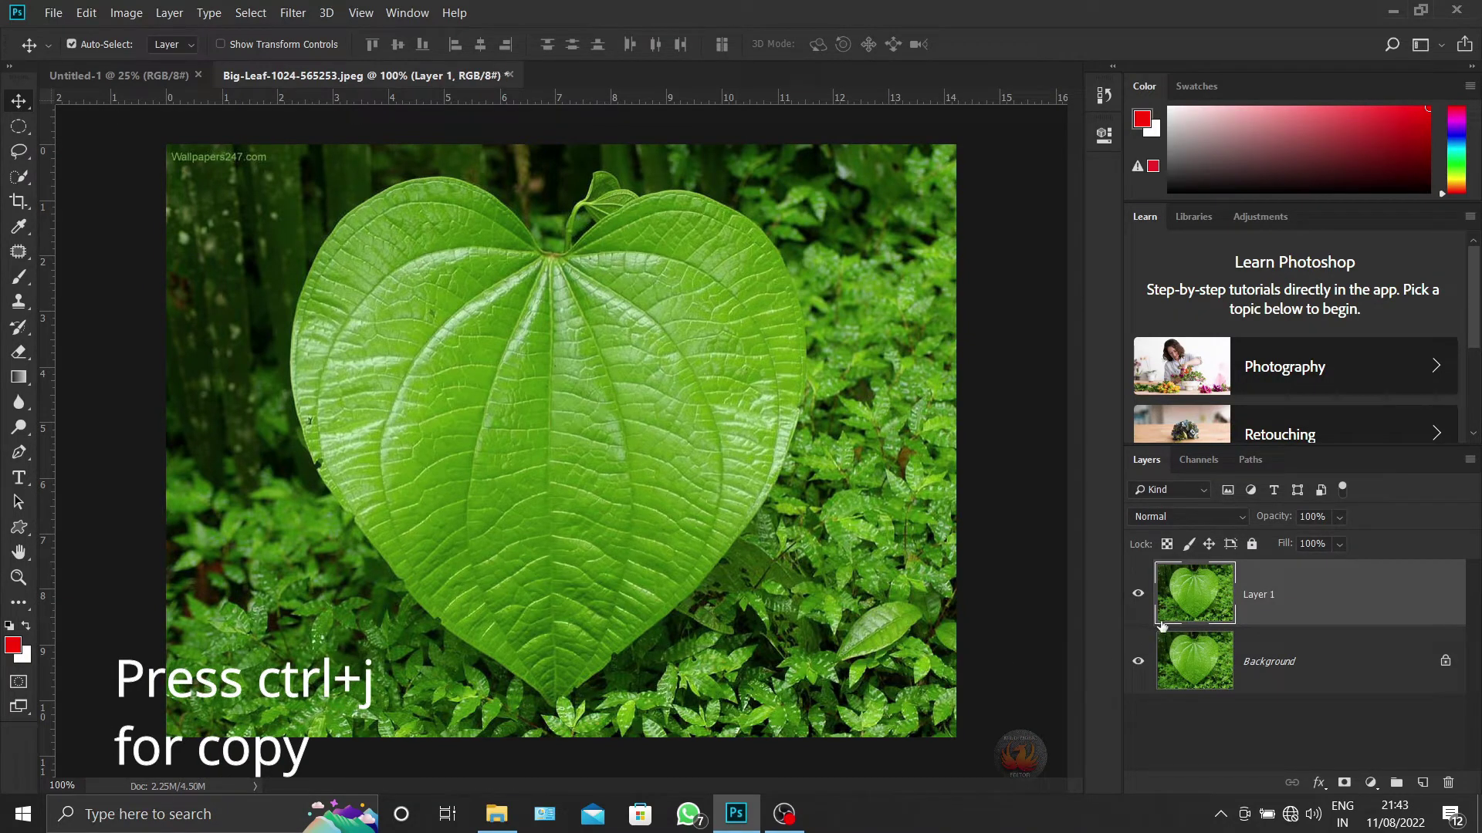
click(1377, 660)
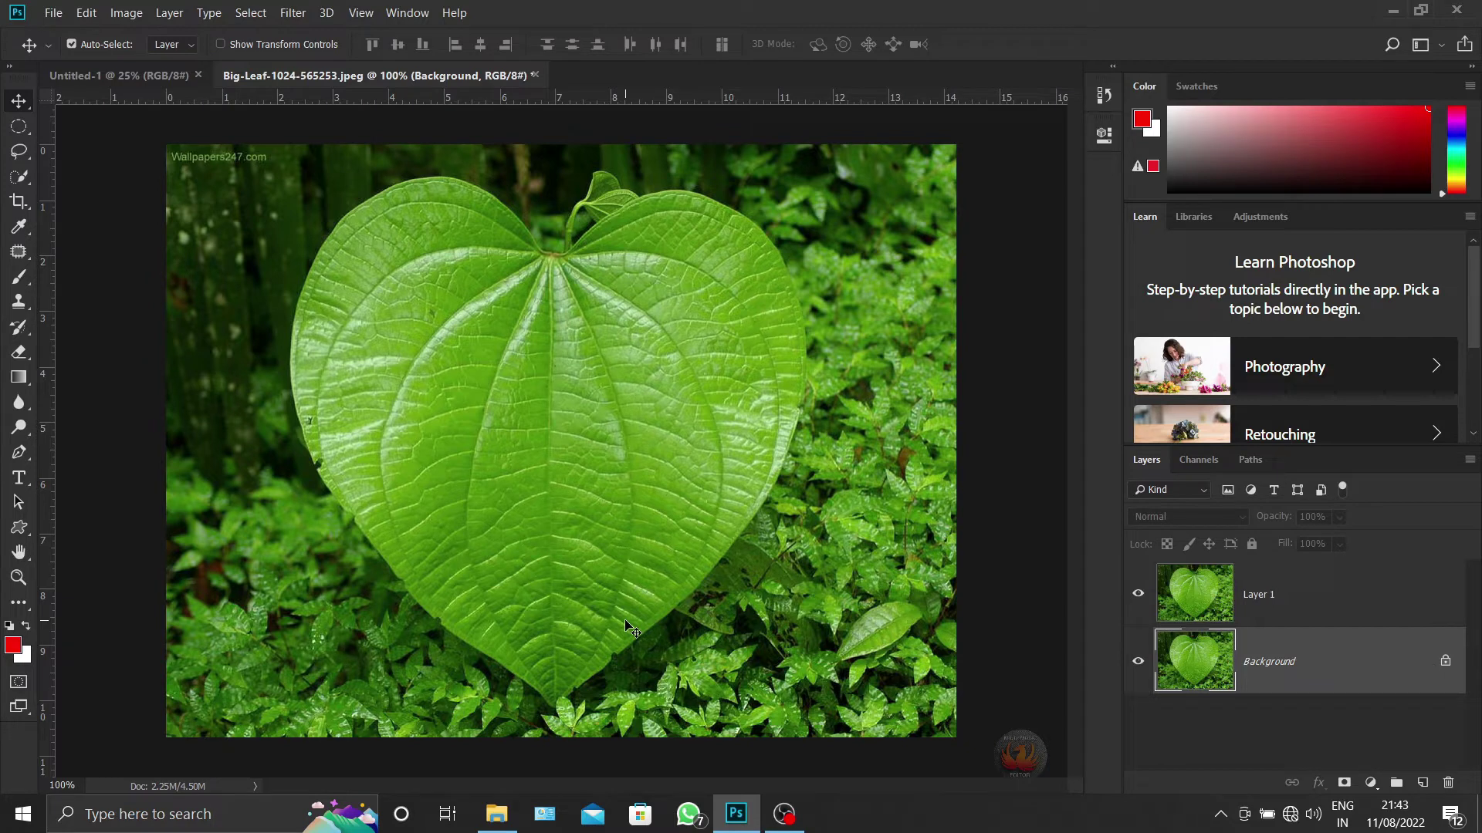
key(d)
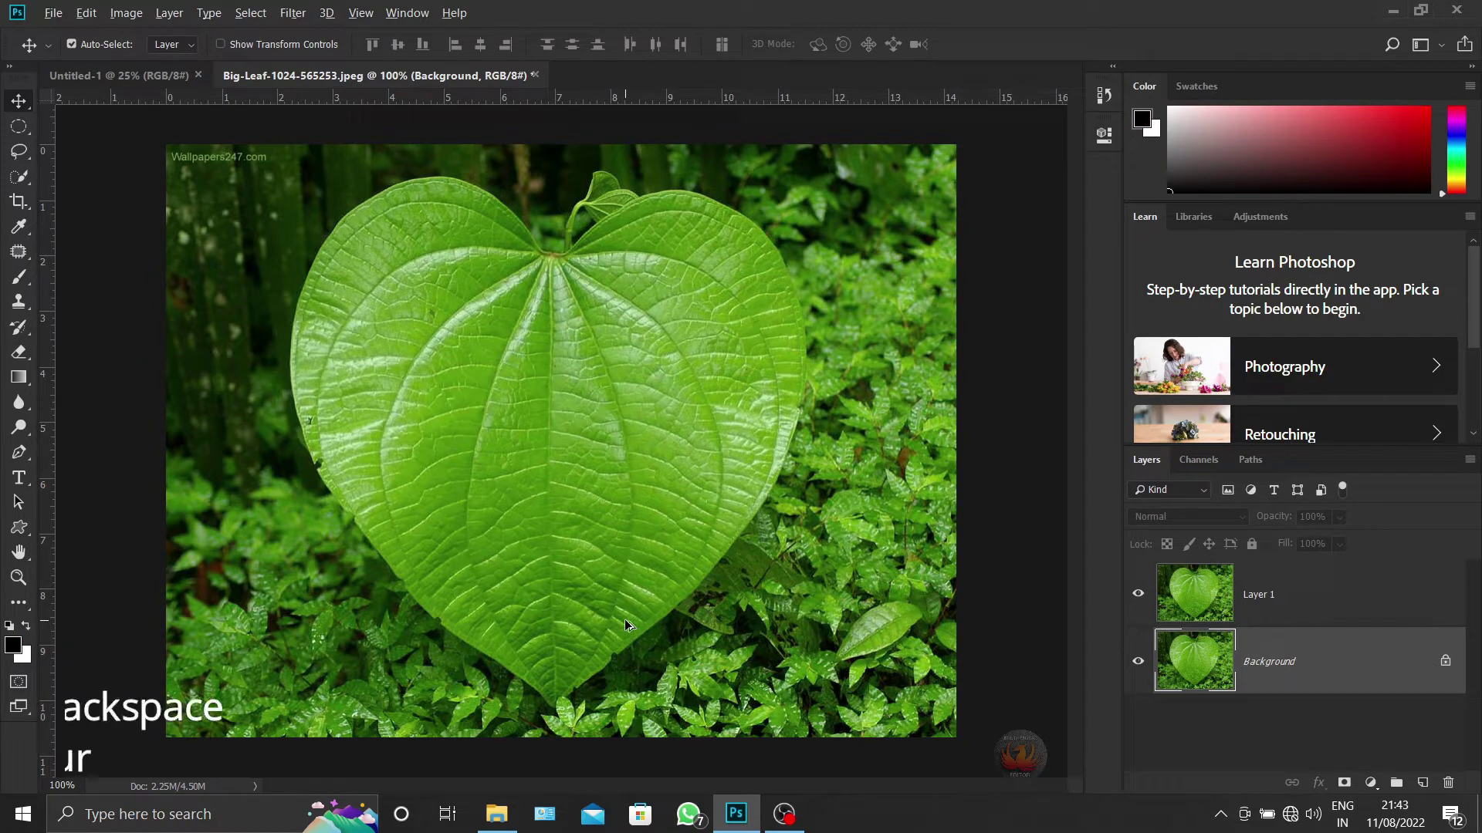
key(alt+BackSpace)
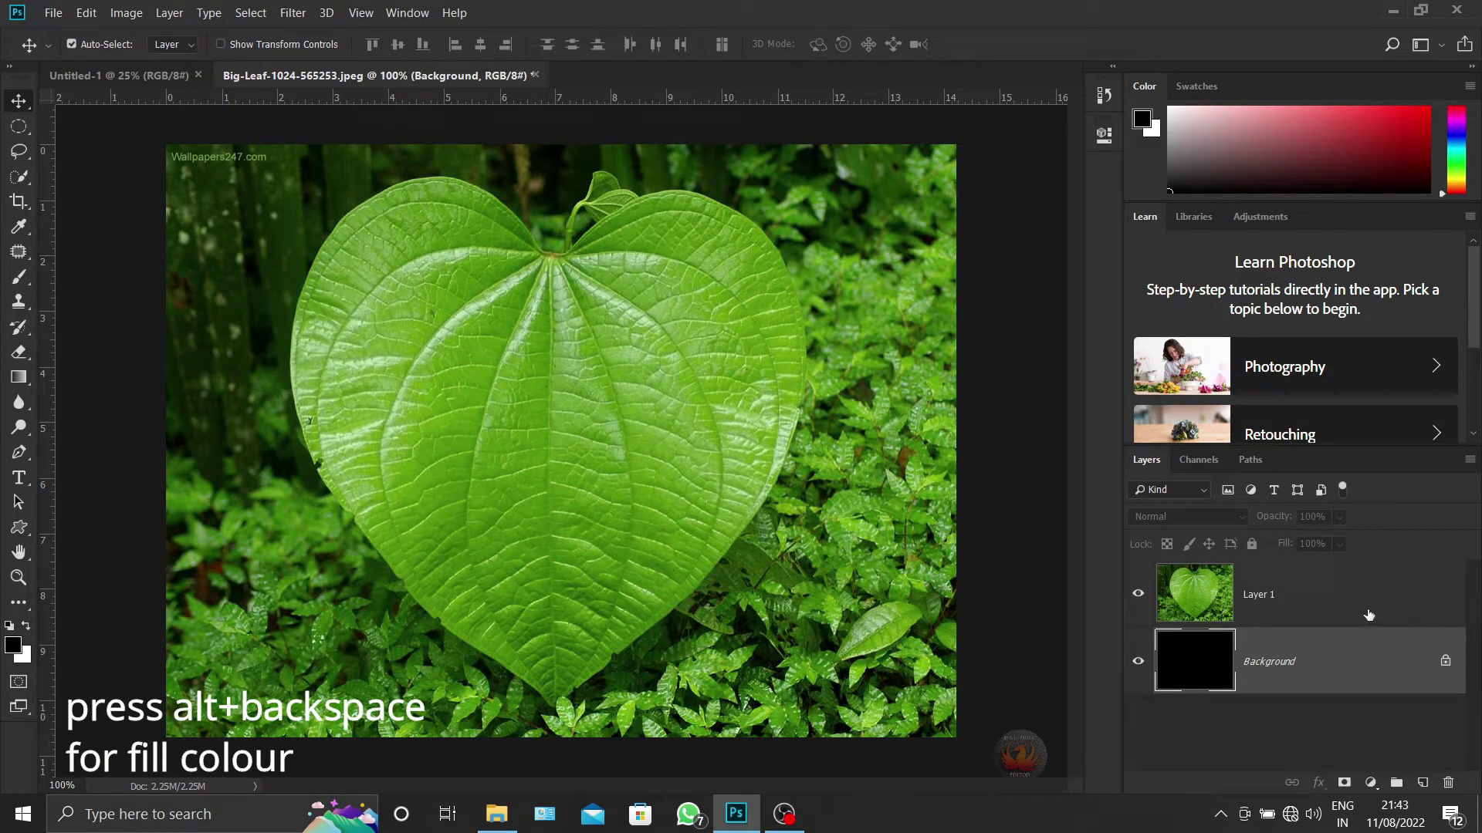
click(1368, 615)
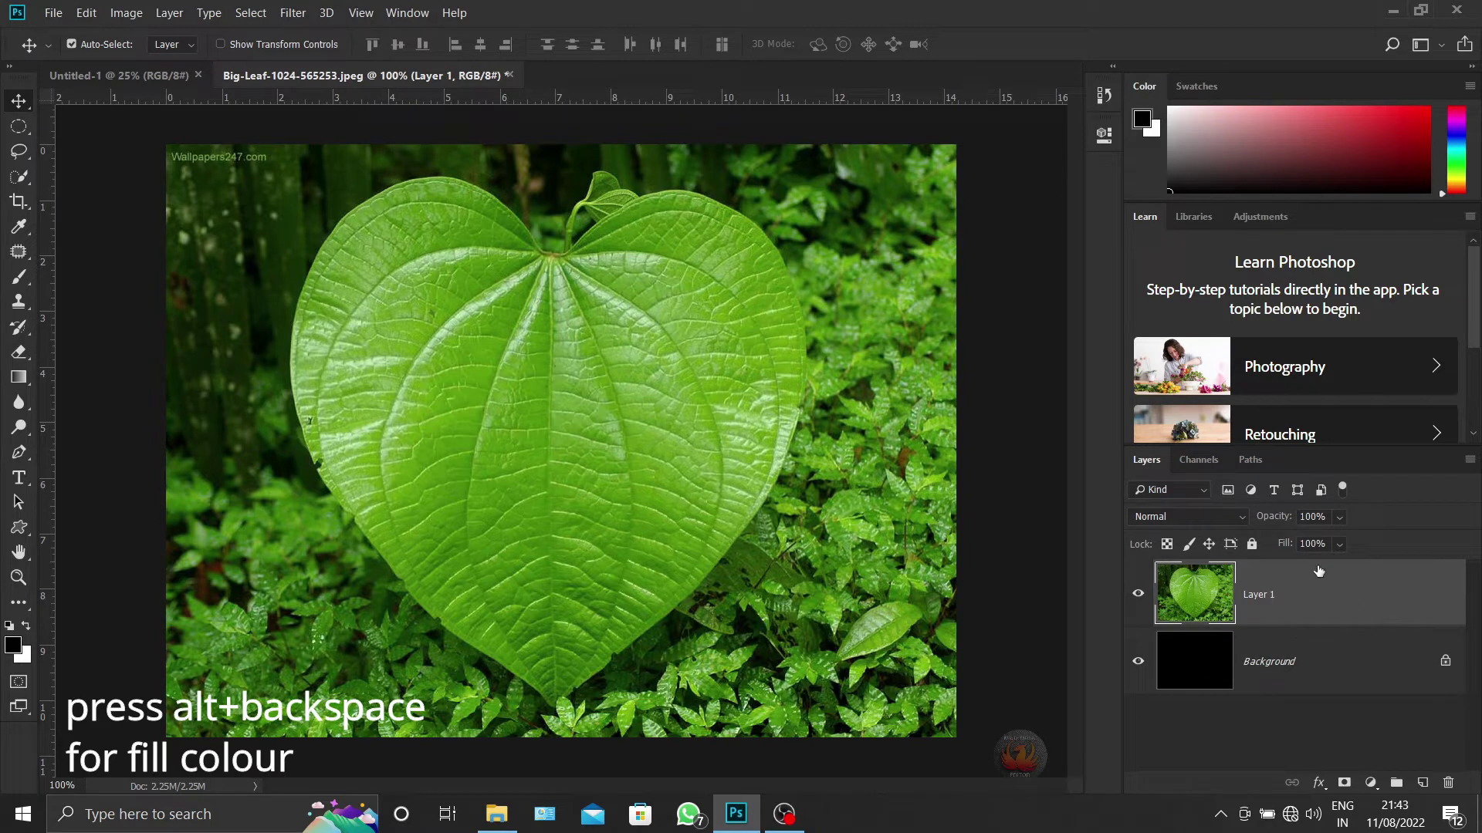
click(1339, 518)
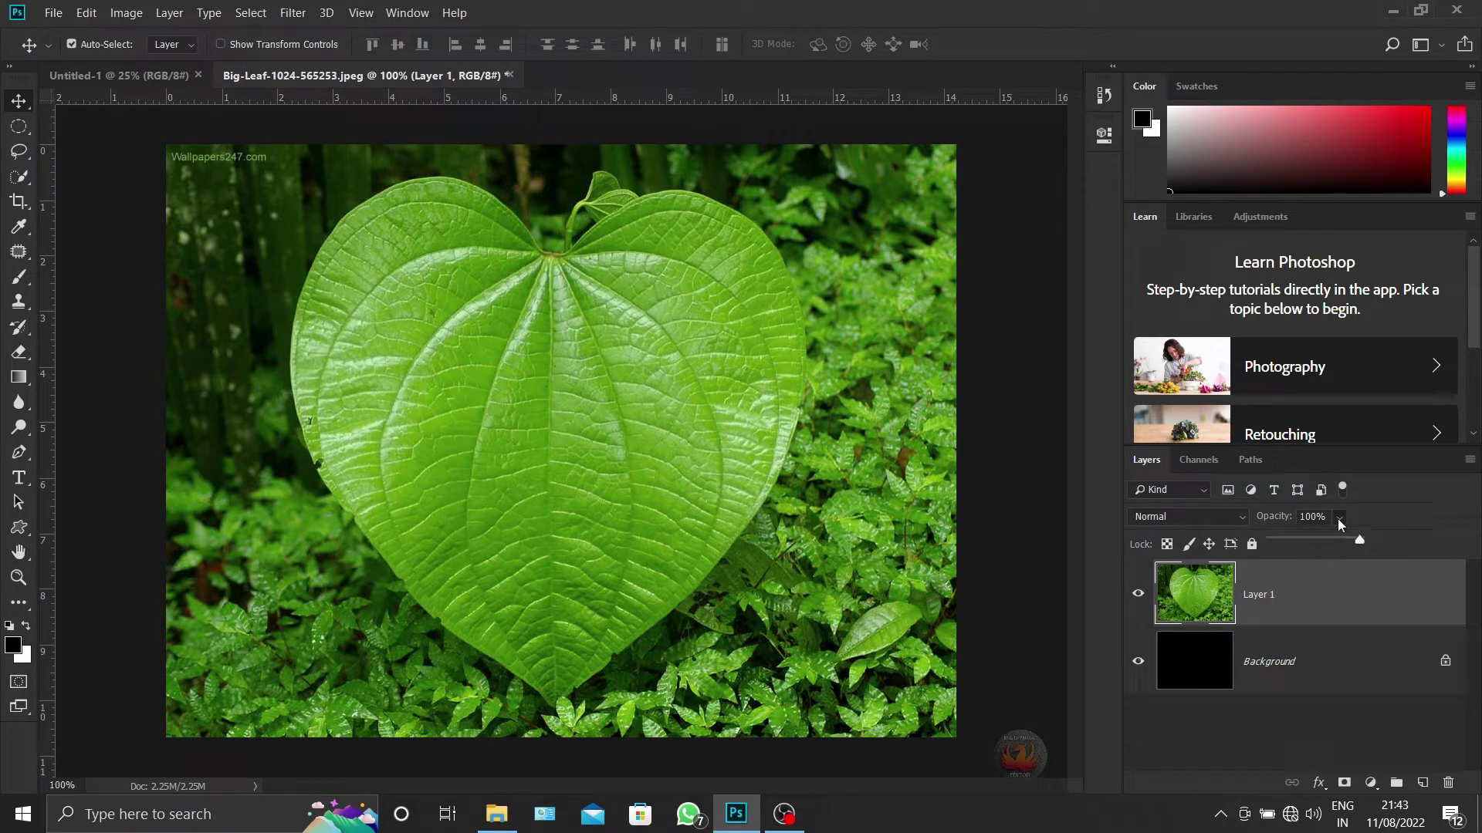
click(1339, 519)
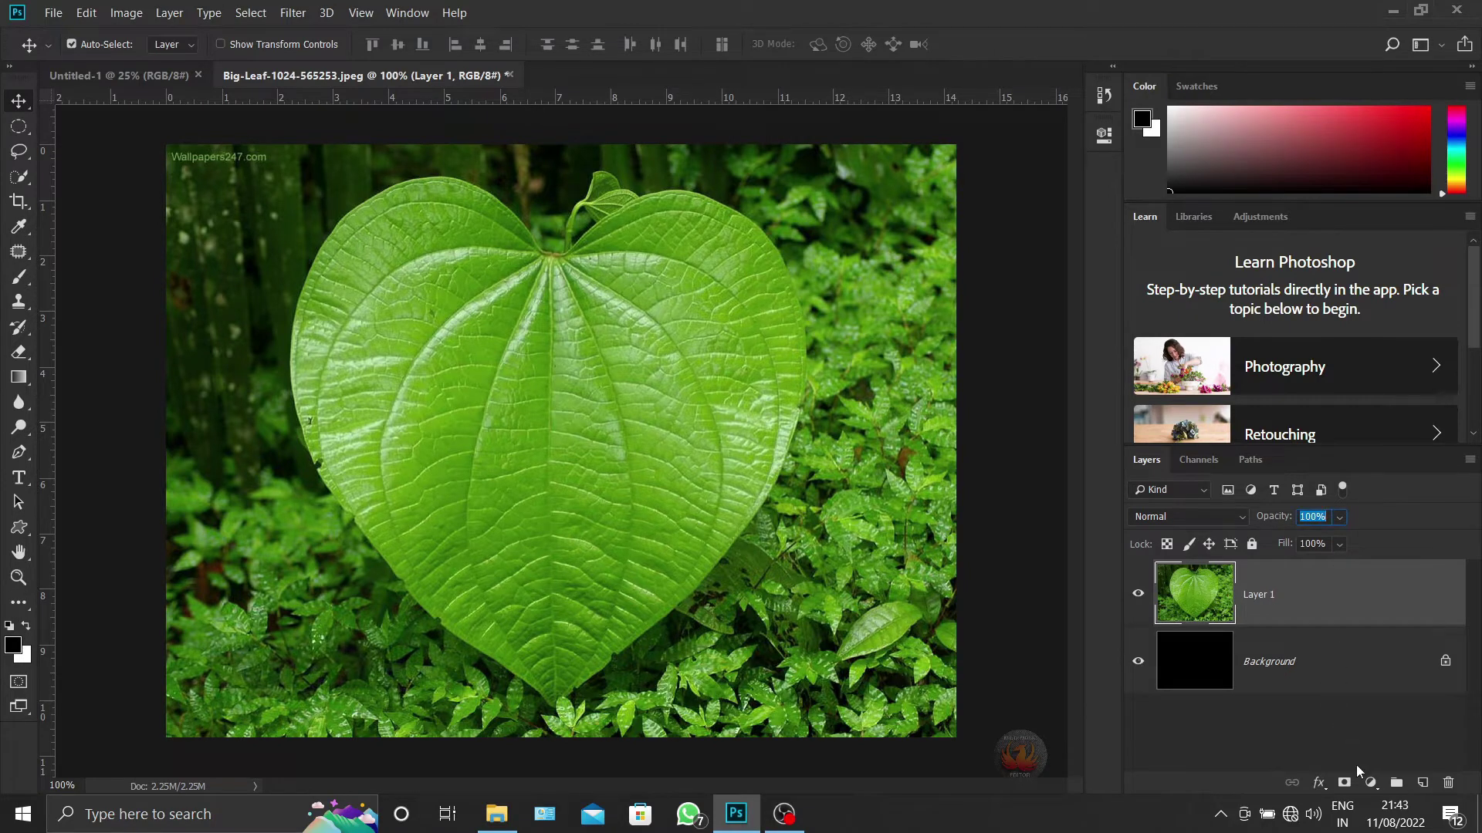
click(1371, 783)
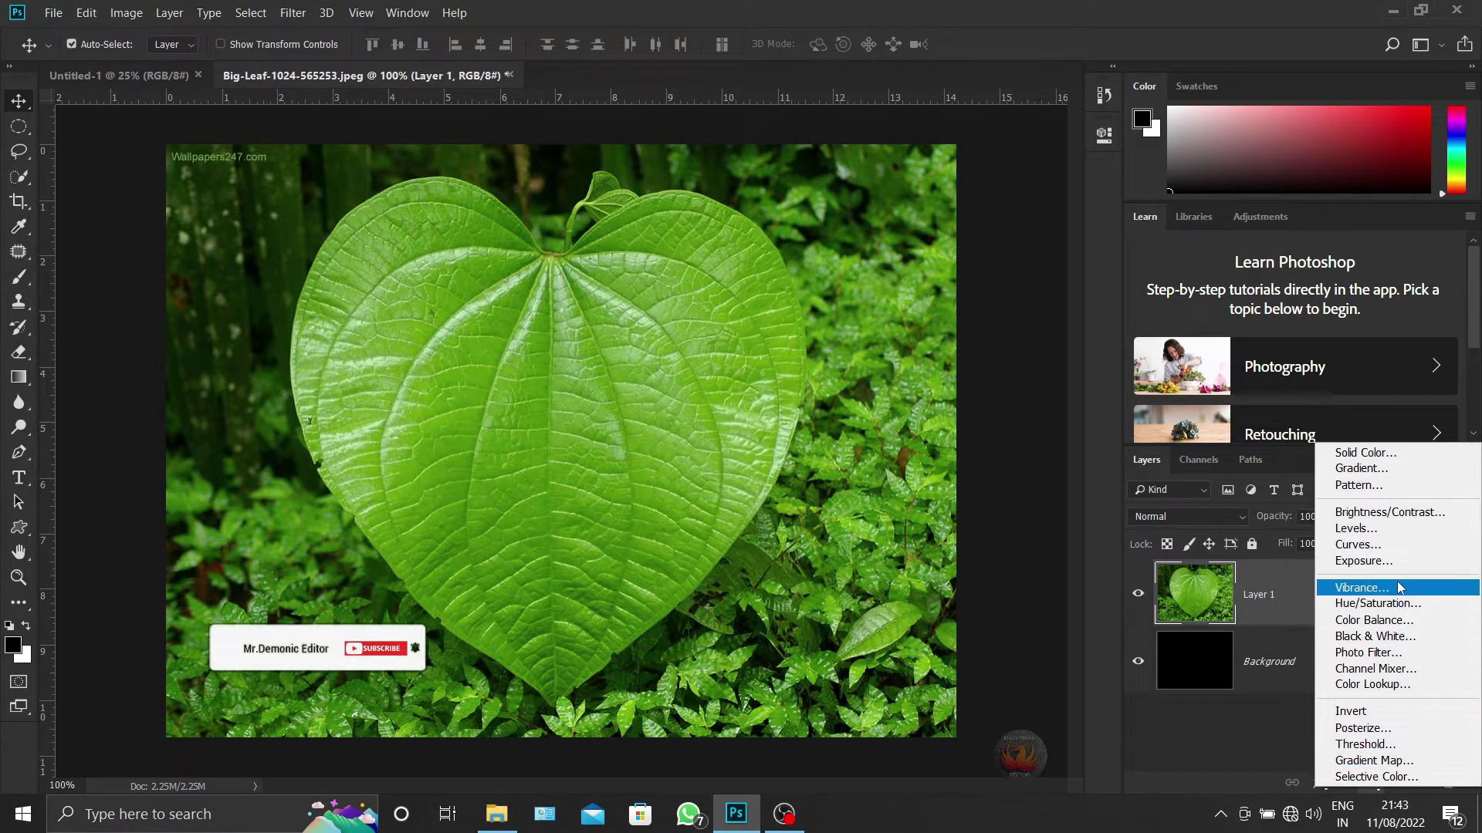
Add a Levels adjustment that raises the black point and lowers output highlights to darken the leaf
click(1409, 544)
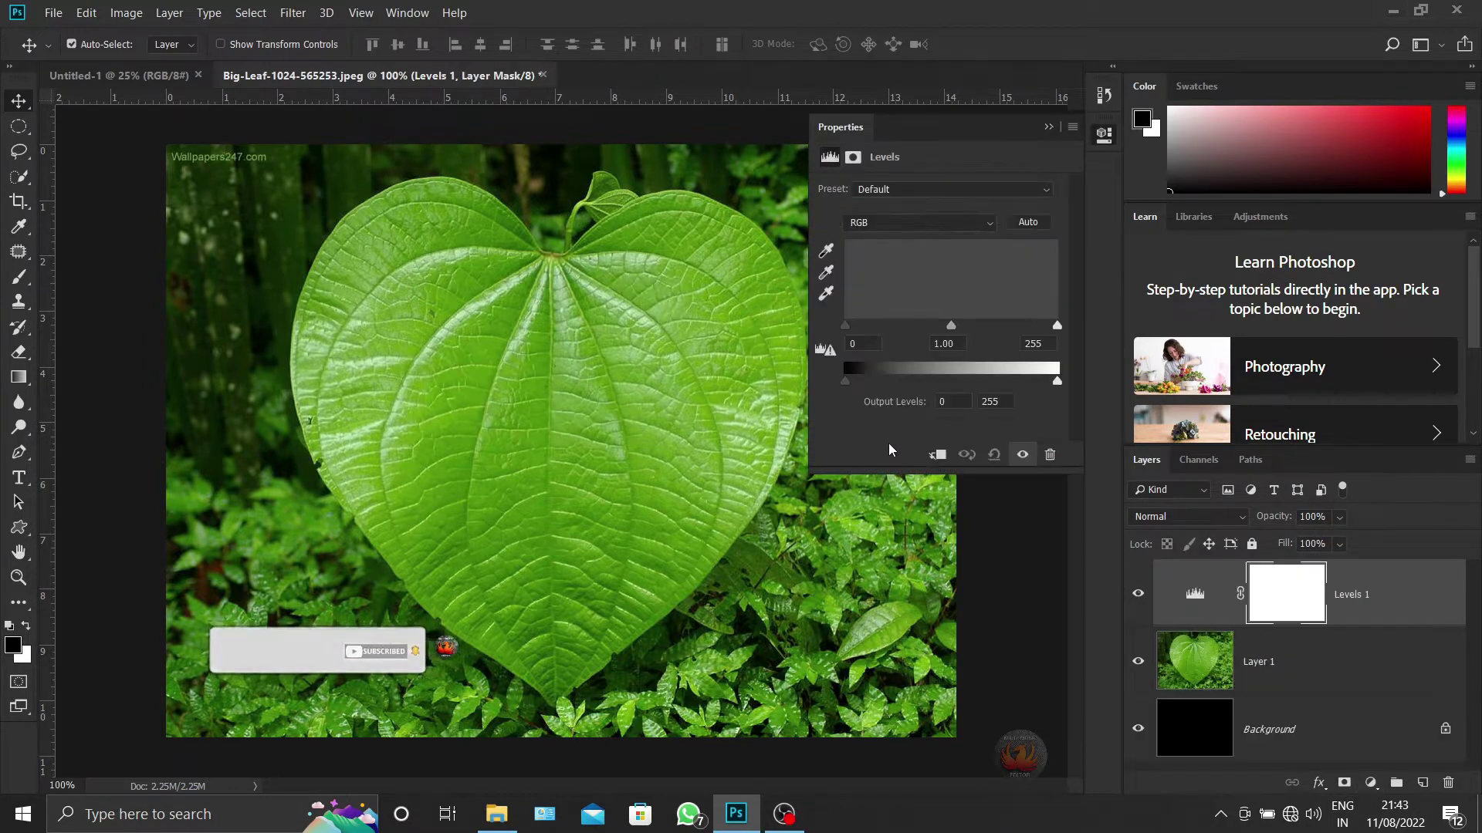
drag(958, 127, 1100, 236)
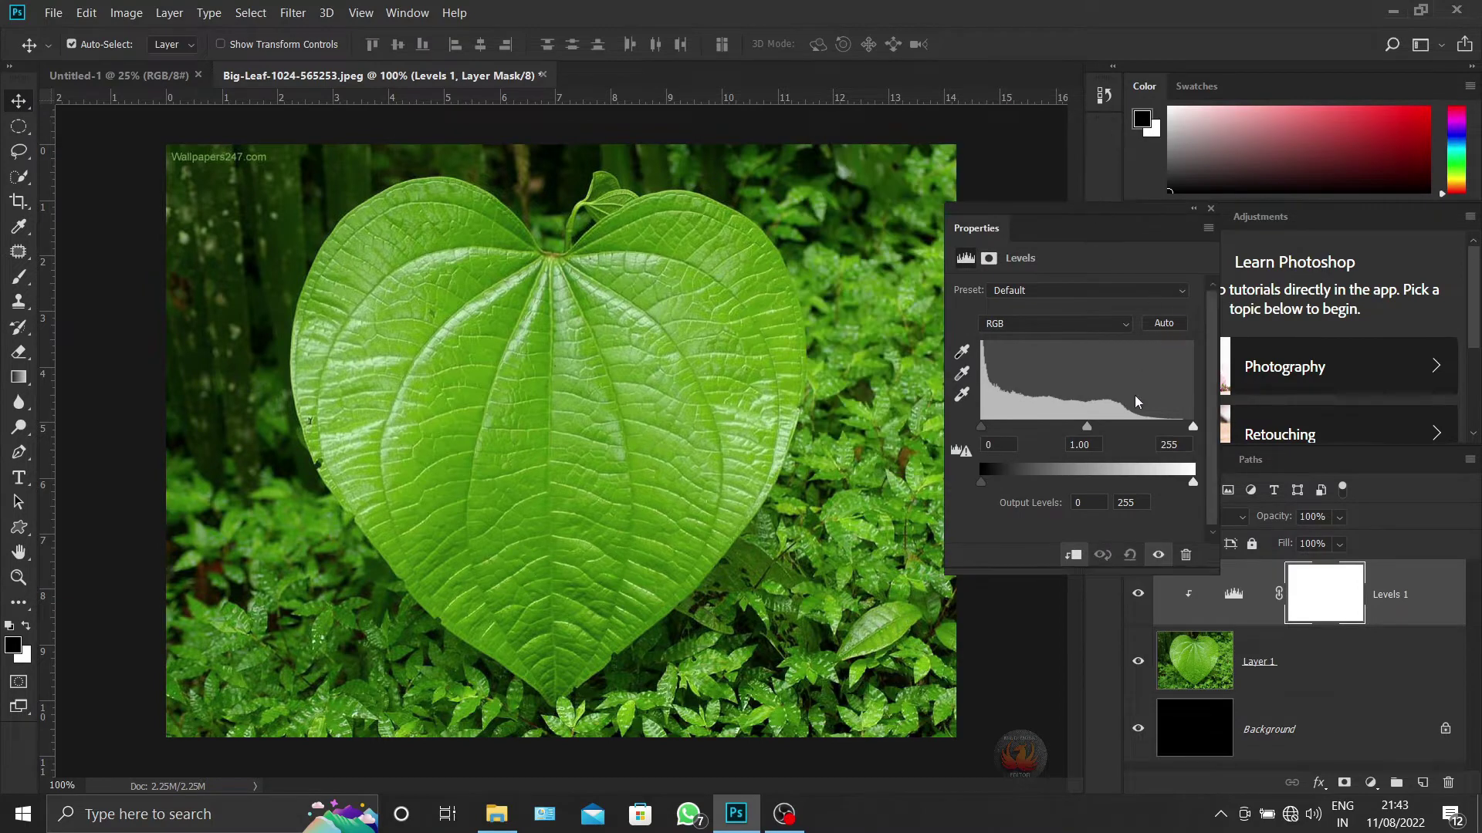
drag(1193, 481, 1090, 484)
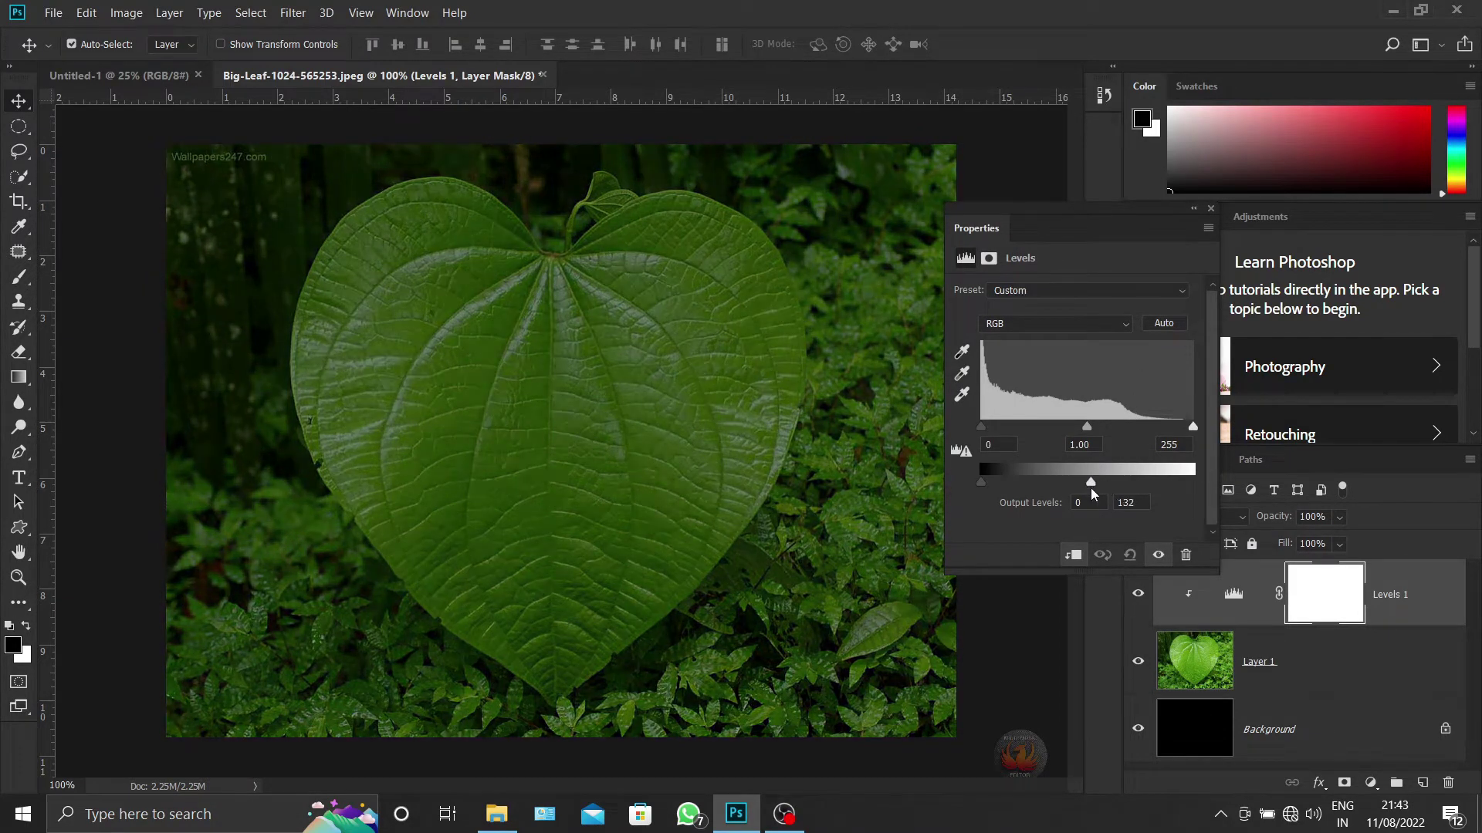
drag(981, 426, 1123, 429)
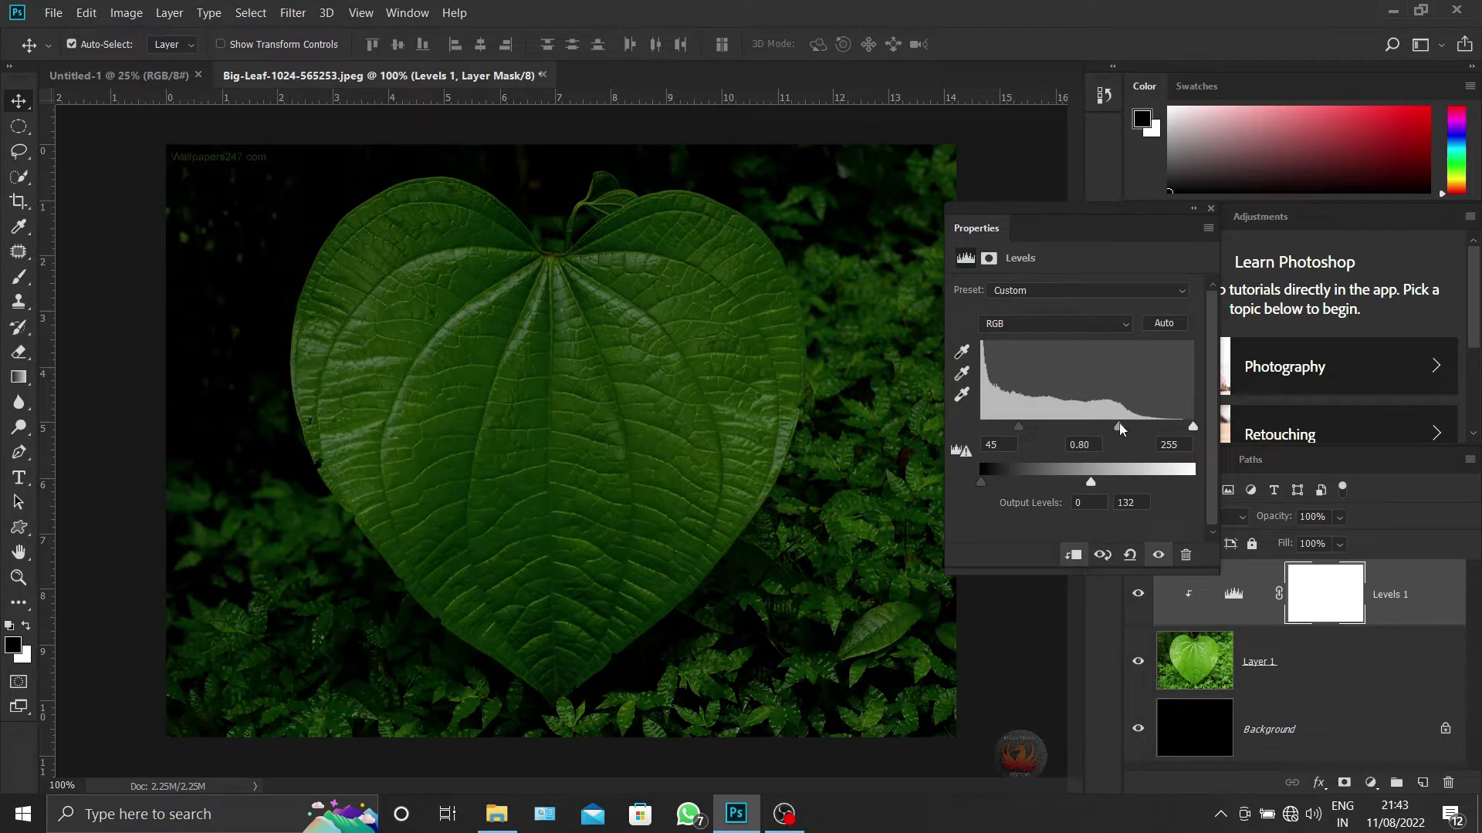
drag(1092, 482, 1083, 483)
click(1210, 209)
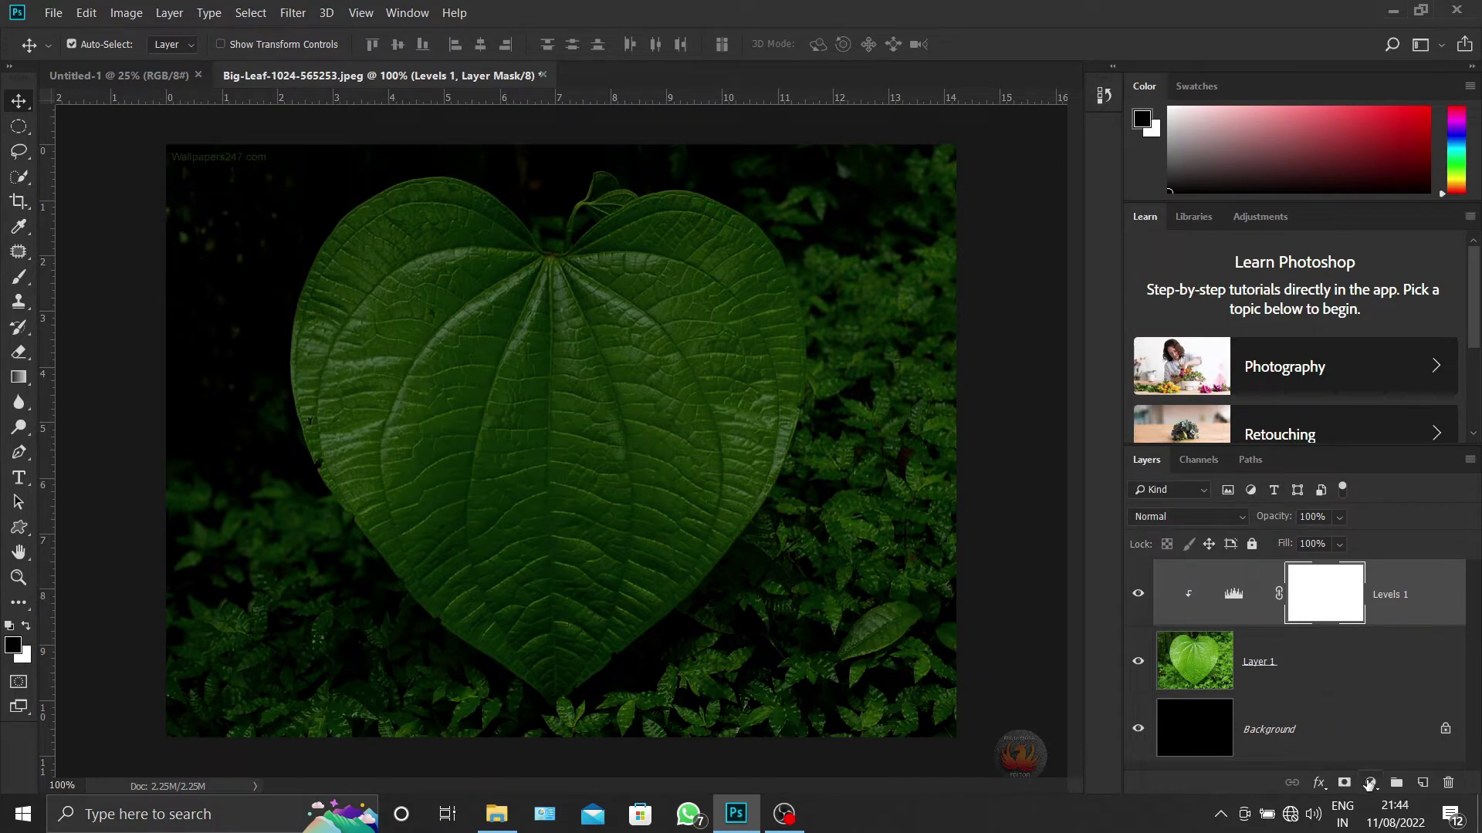
Add a Color Balance adjustment shifting the midtones away from green and toward yellow
click(1370, 783)
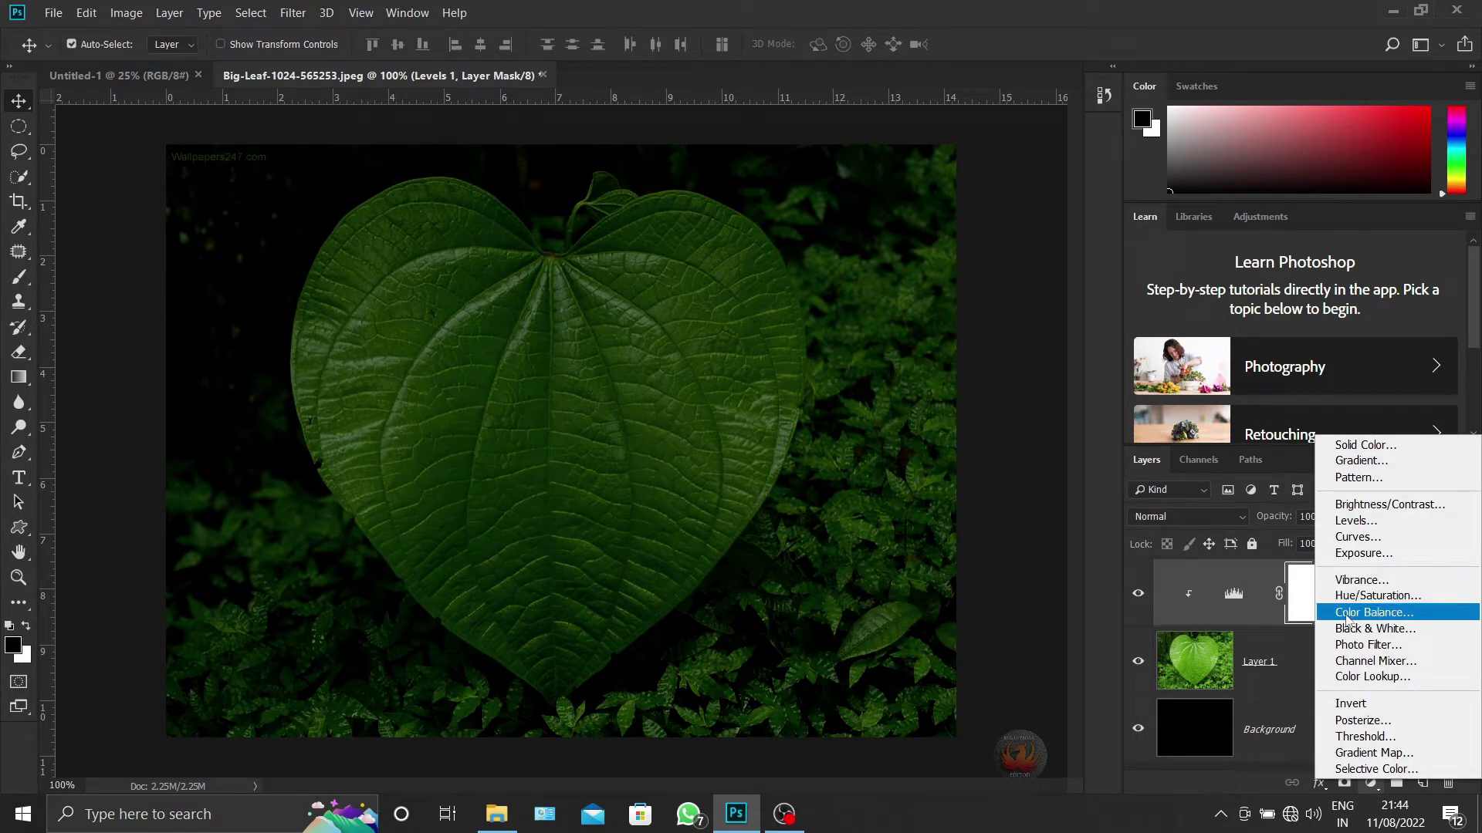
click(1381, 617)
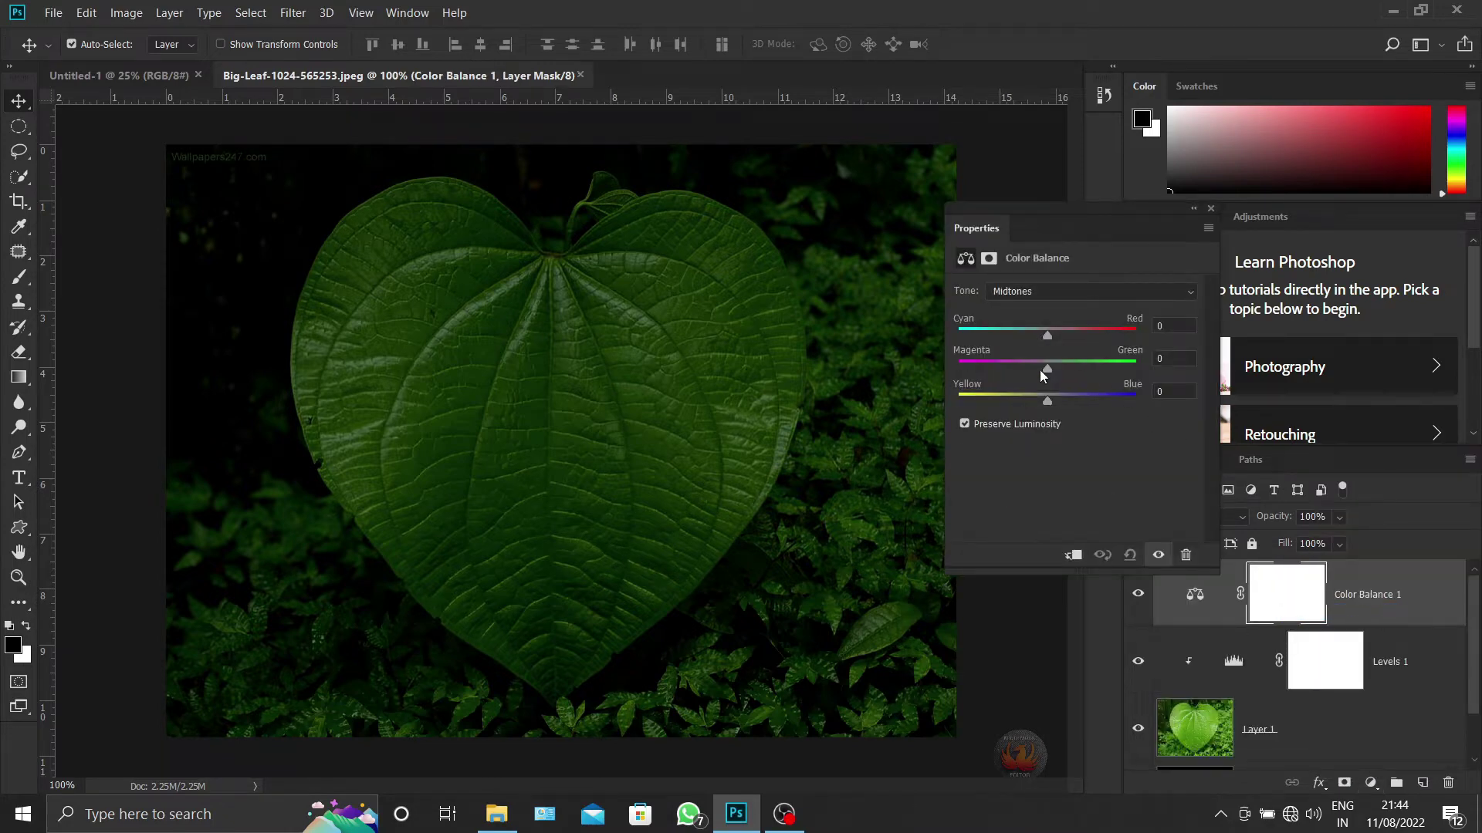
drag(1055, 370, 1040, 378)
mouse_move(1047, 400)
mouse_down()
mouse_move(1030, 400)
mouse_move(1051, 399)
mouse_up()
click(1210, 209)
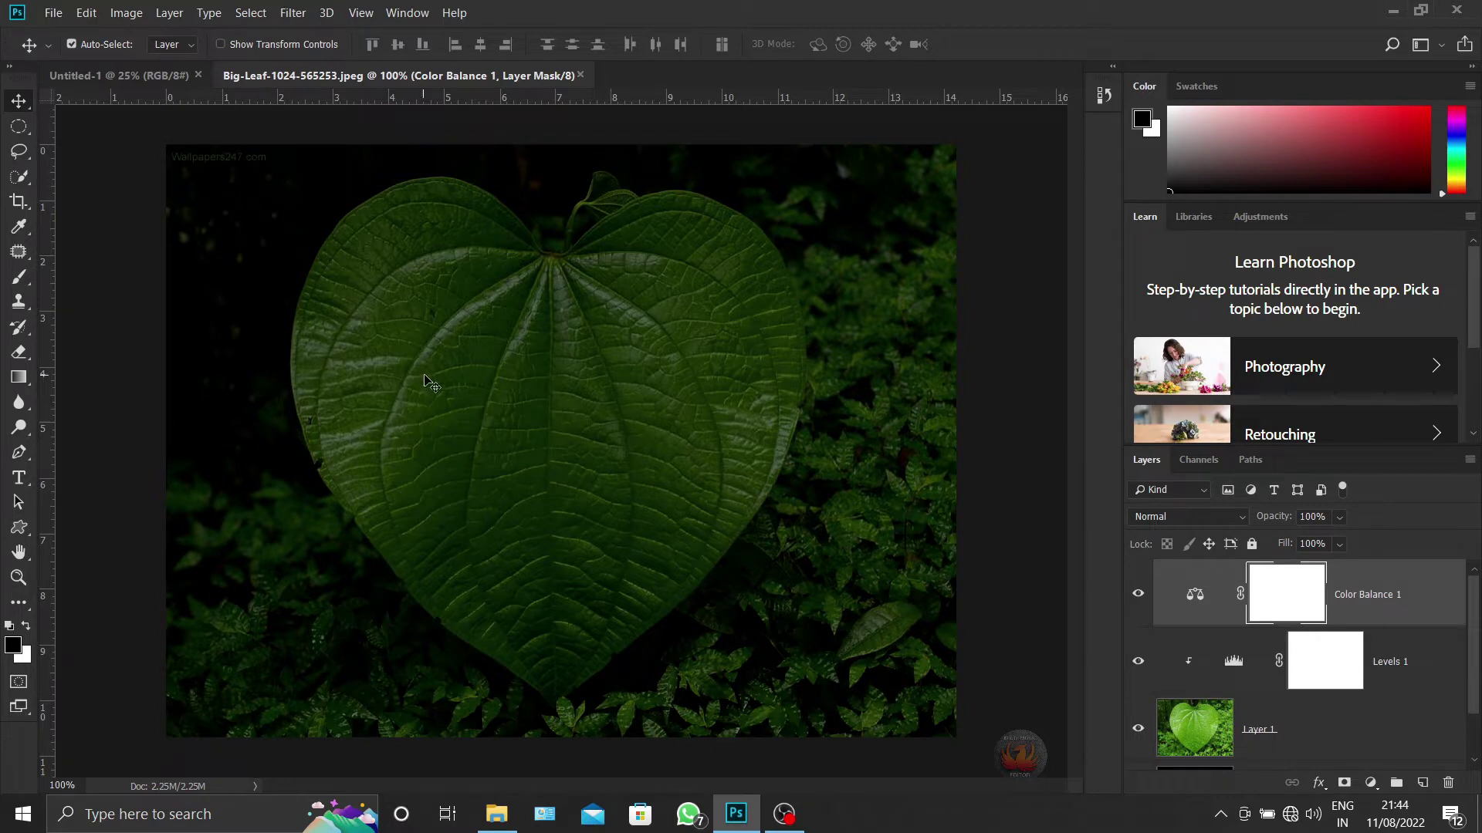
Draw a small elliptical selection on the leaf's left half and set up the gradient fill
click(20, 128)
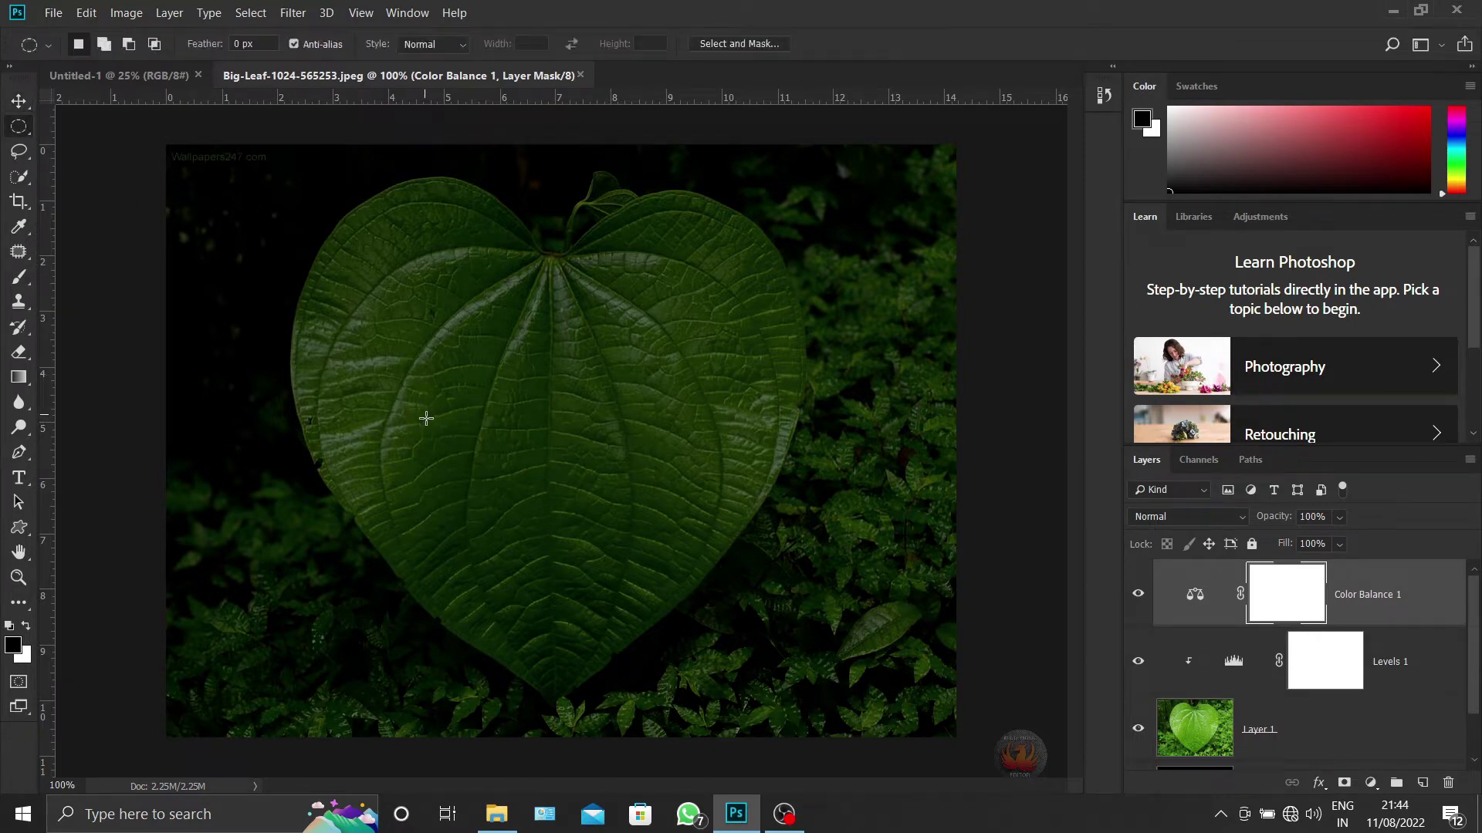
drag(426, 418, 492, 482)
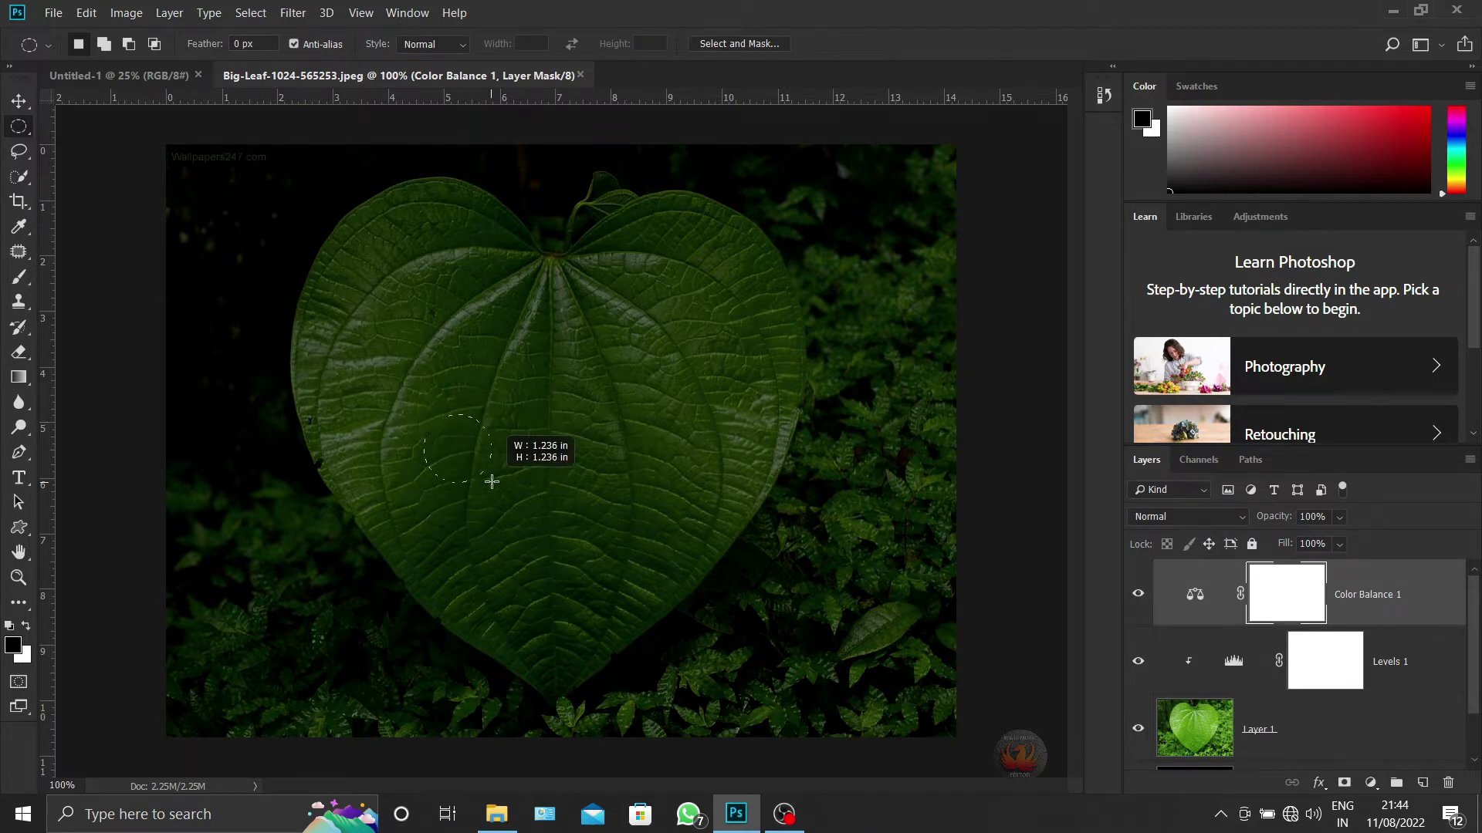
drag(492, 482, 478, 470)
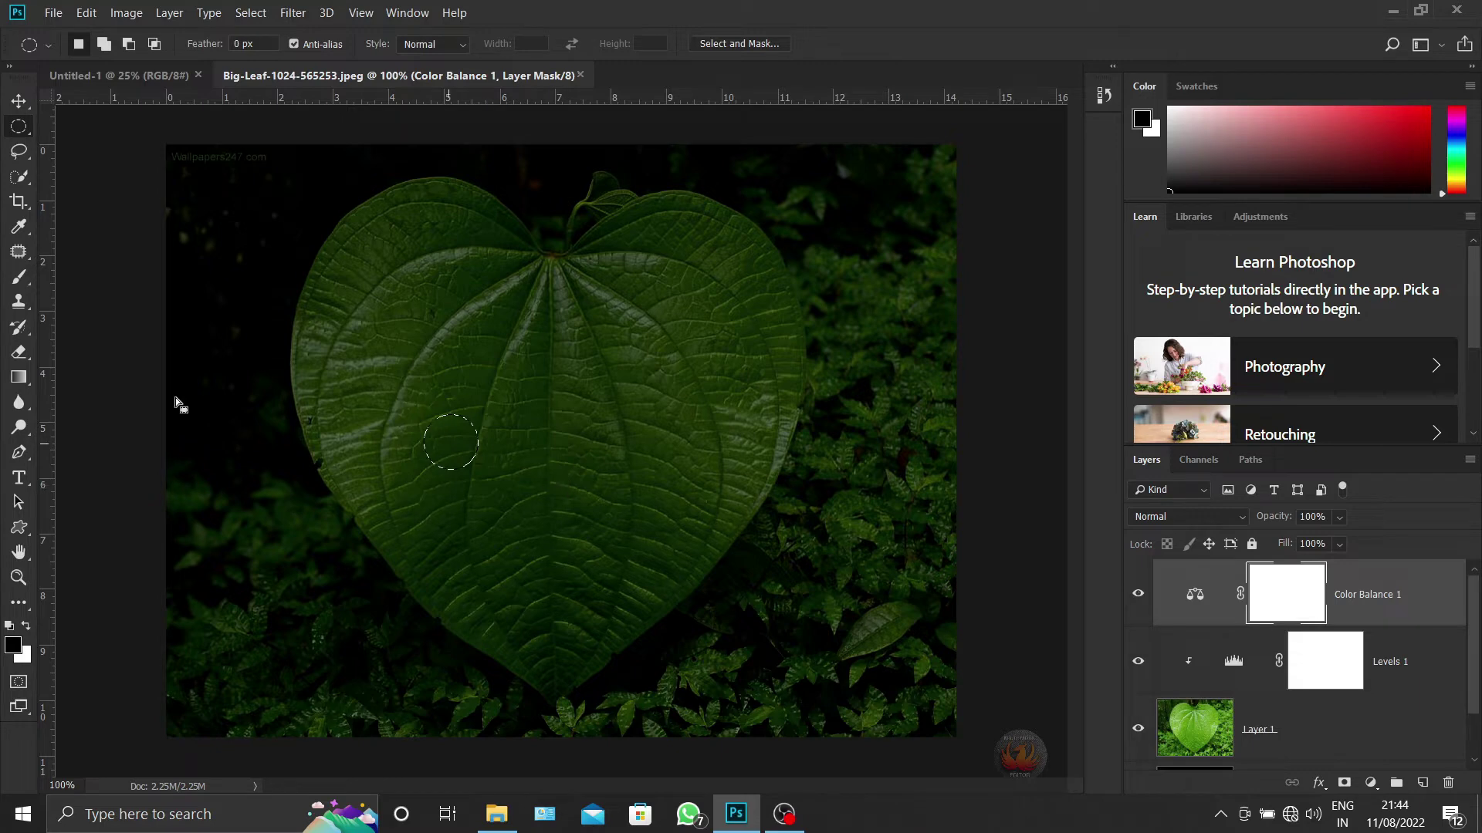
click(18, 378)
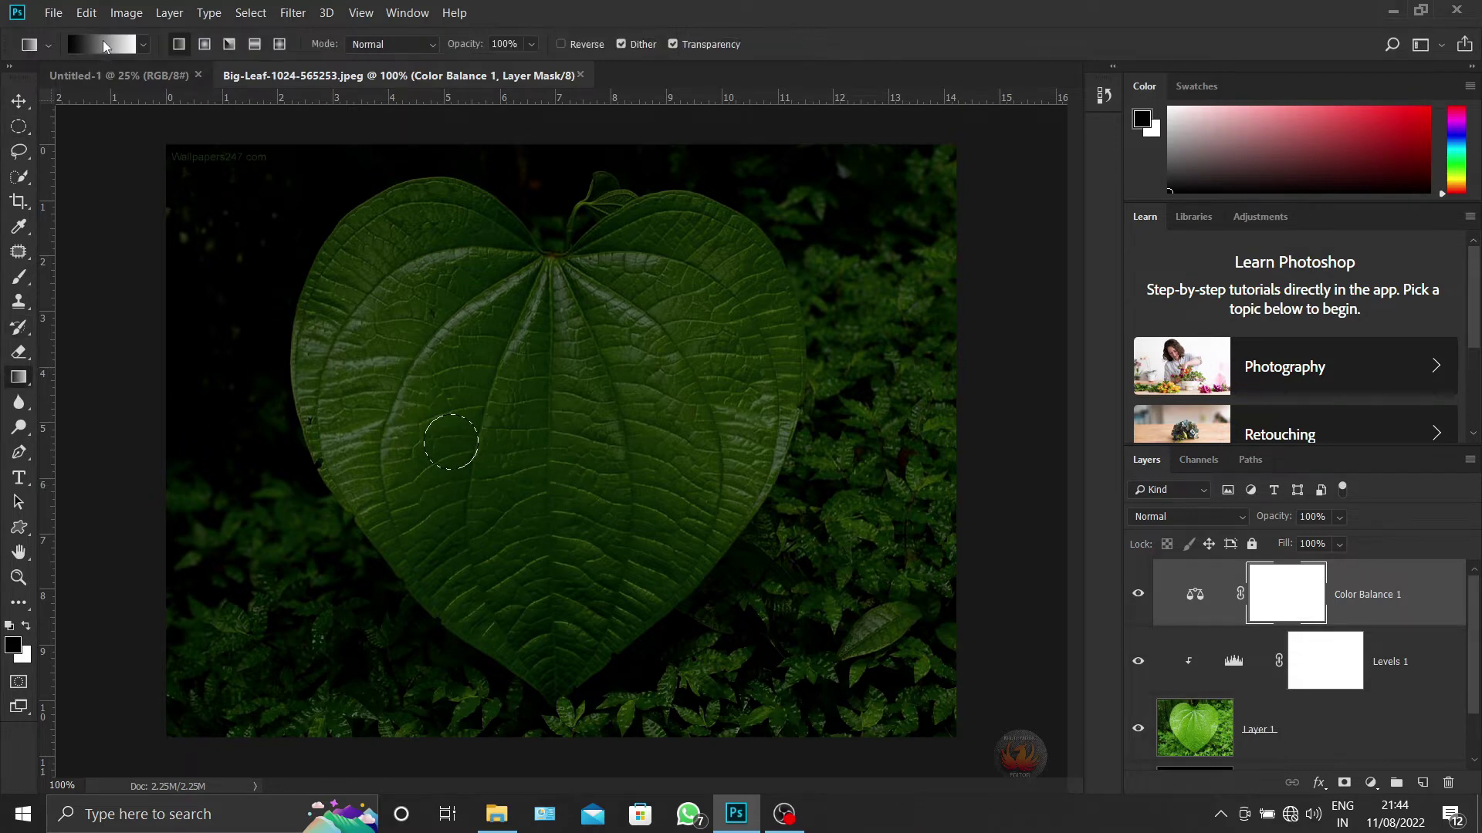
click(105, 47)
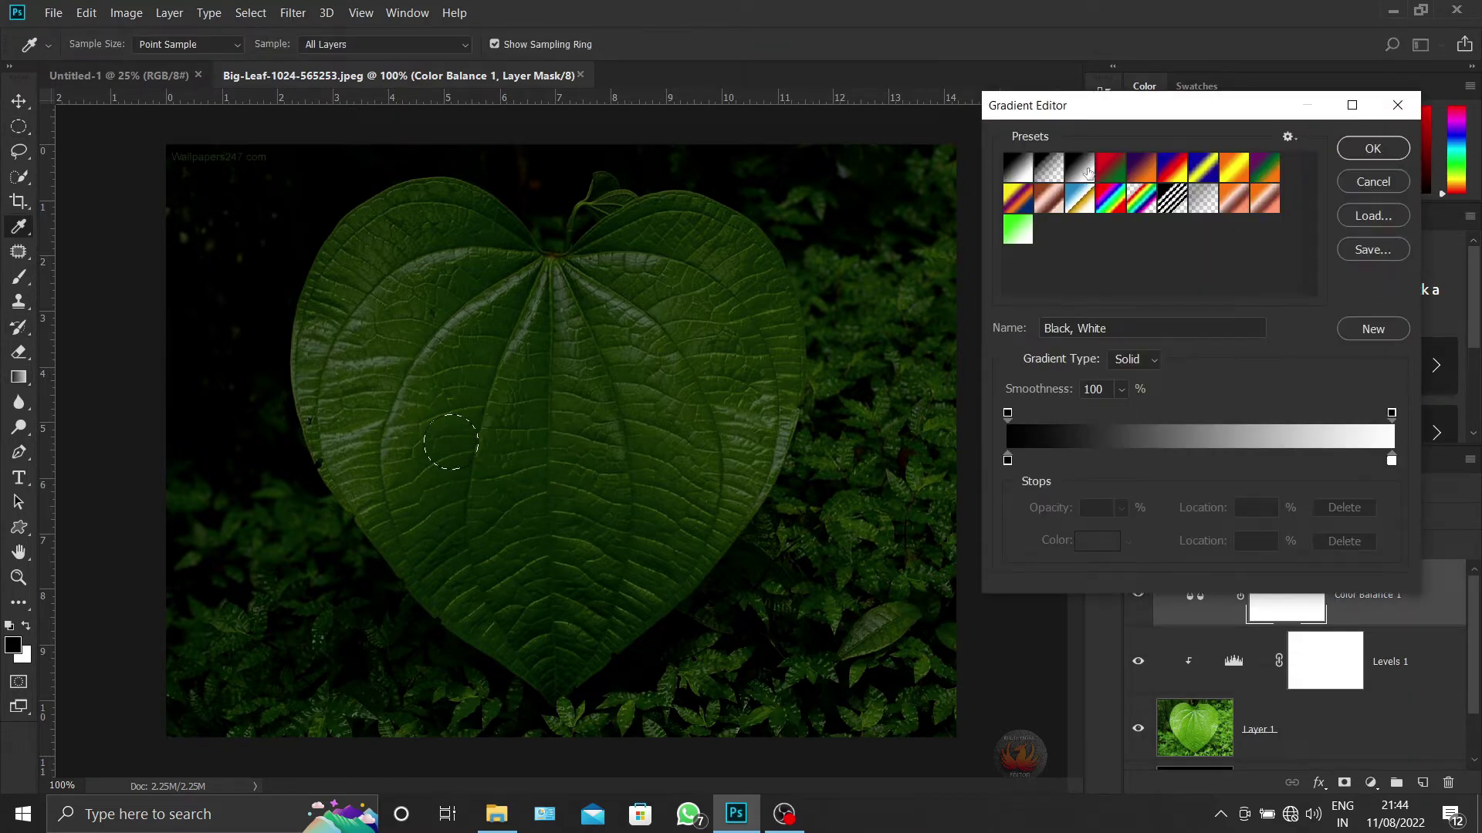
click(1373, 149)
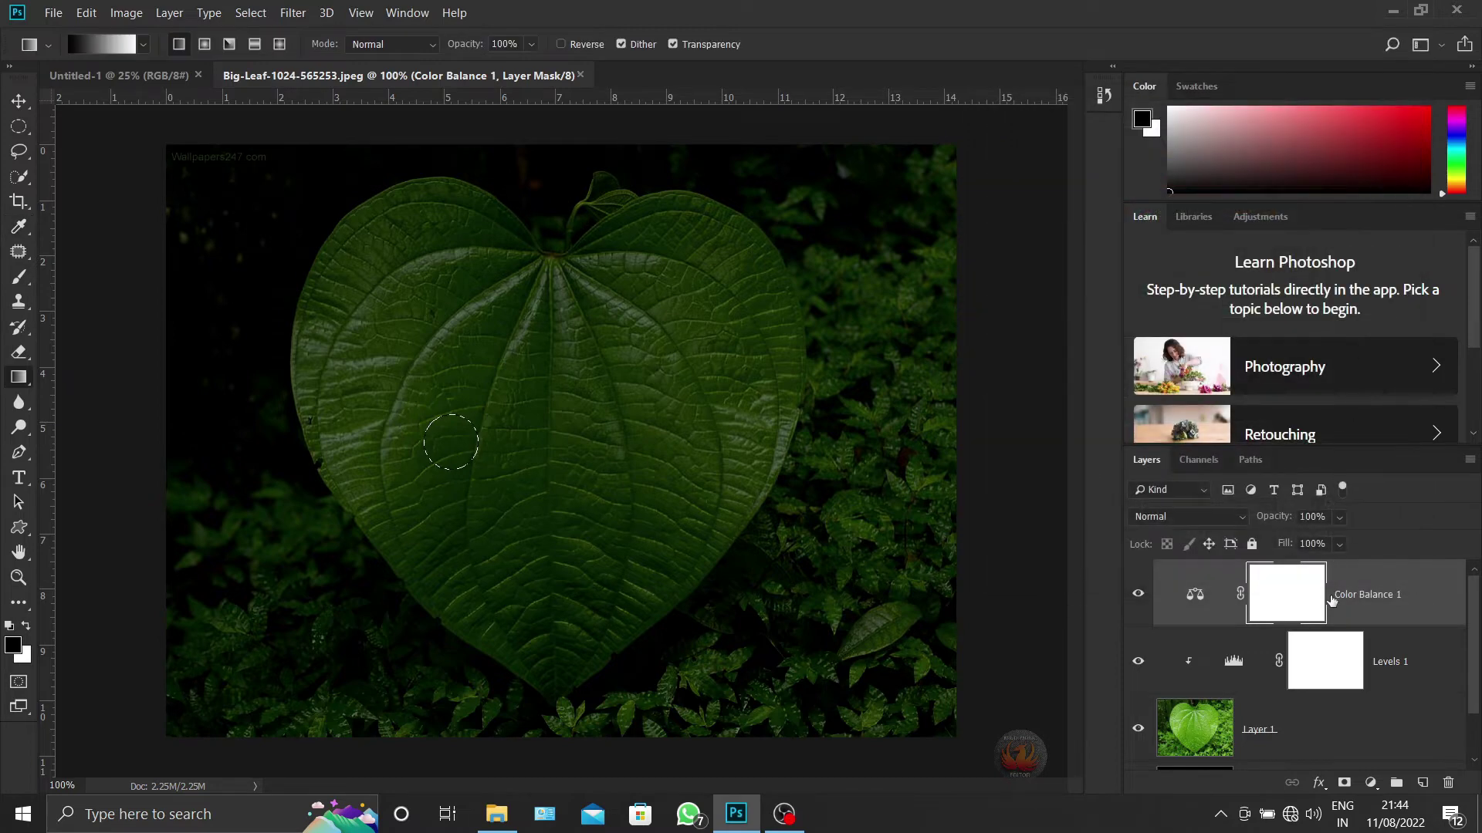
Put the drop on new Layer 2 in Overlay mode, deselect, and move it down-right
click(1422, 782)
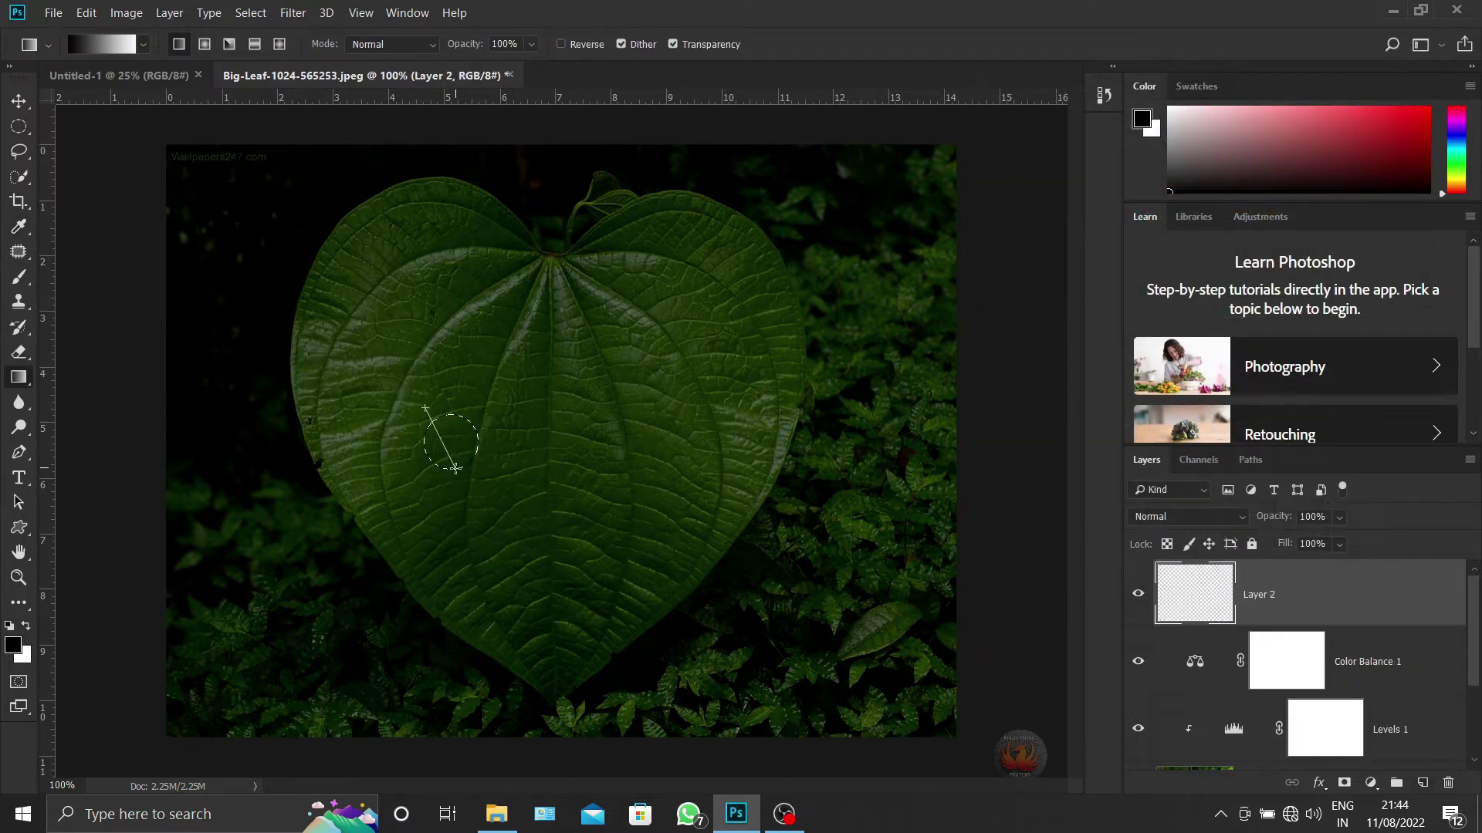
click(18, 101)
click(1239, 513)
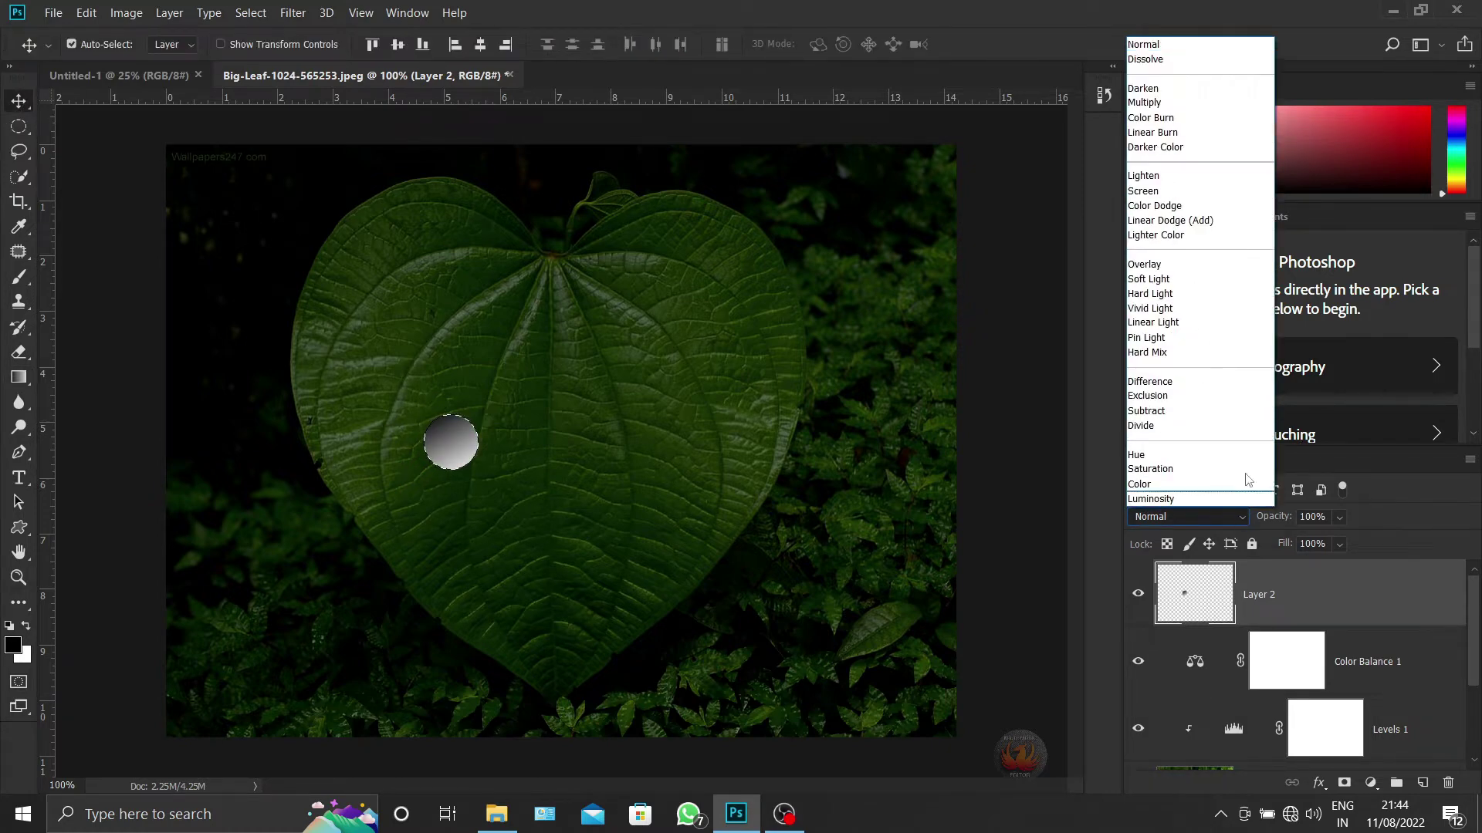
click(1201, 267)
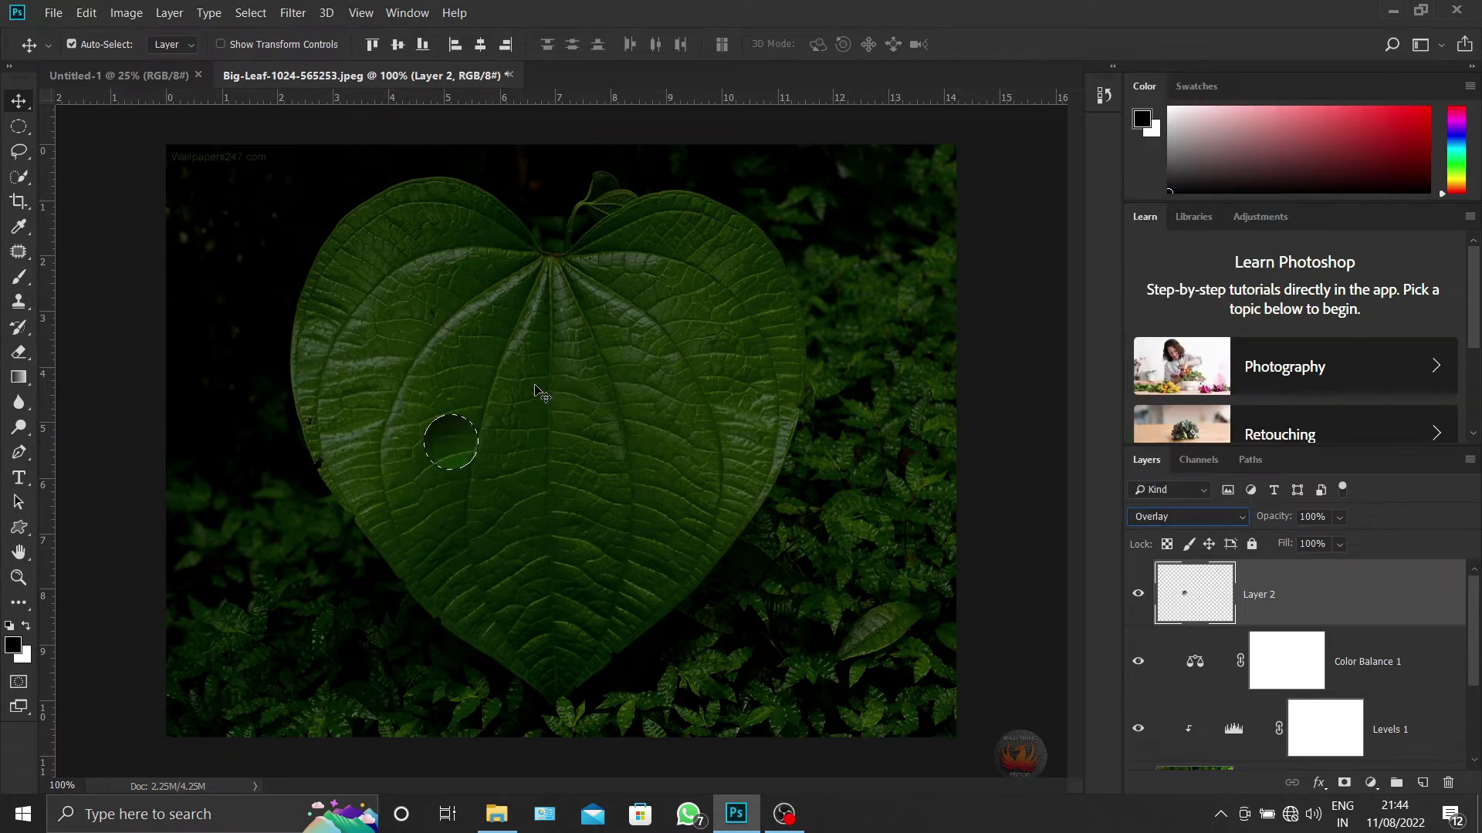
key(ctrl+d)
mouse_move(468, 448)
mouse_down()
mouse_move(590, 554)
mouse_move(627, 493)
mouse_move(689, 452)
mouse_move(632, 468)
mouse_up()
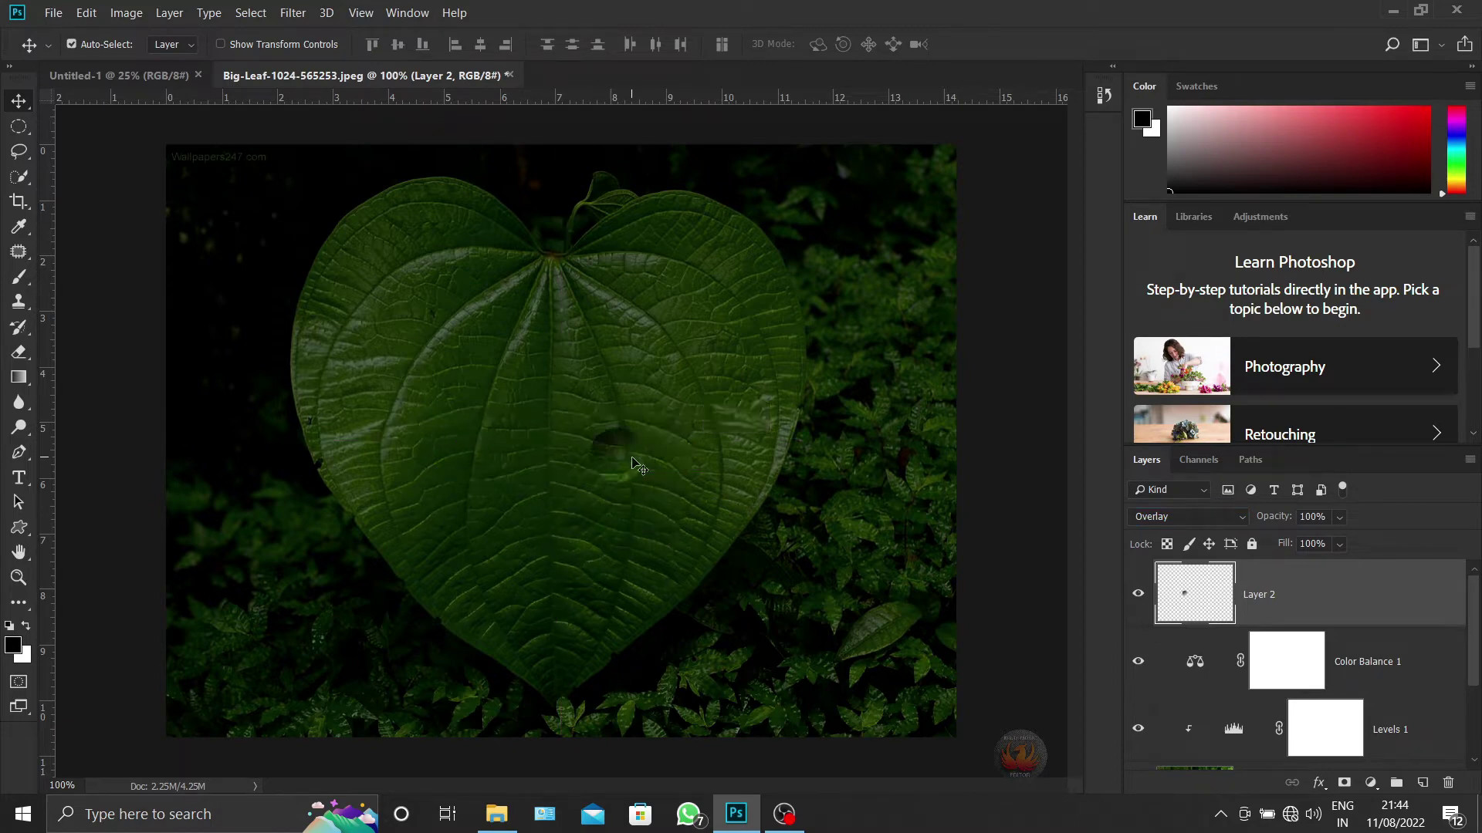
Merge Layer 1 into the Color Balance 1 layer
click(1324, 675)
scroll(1358, 678, down, 1)
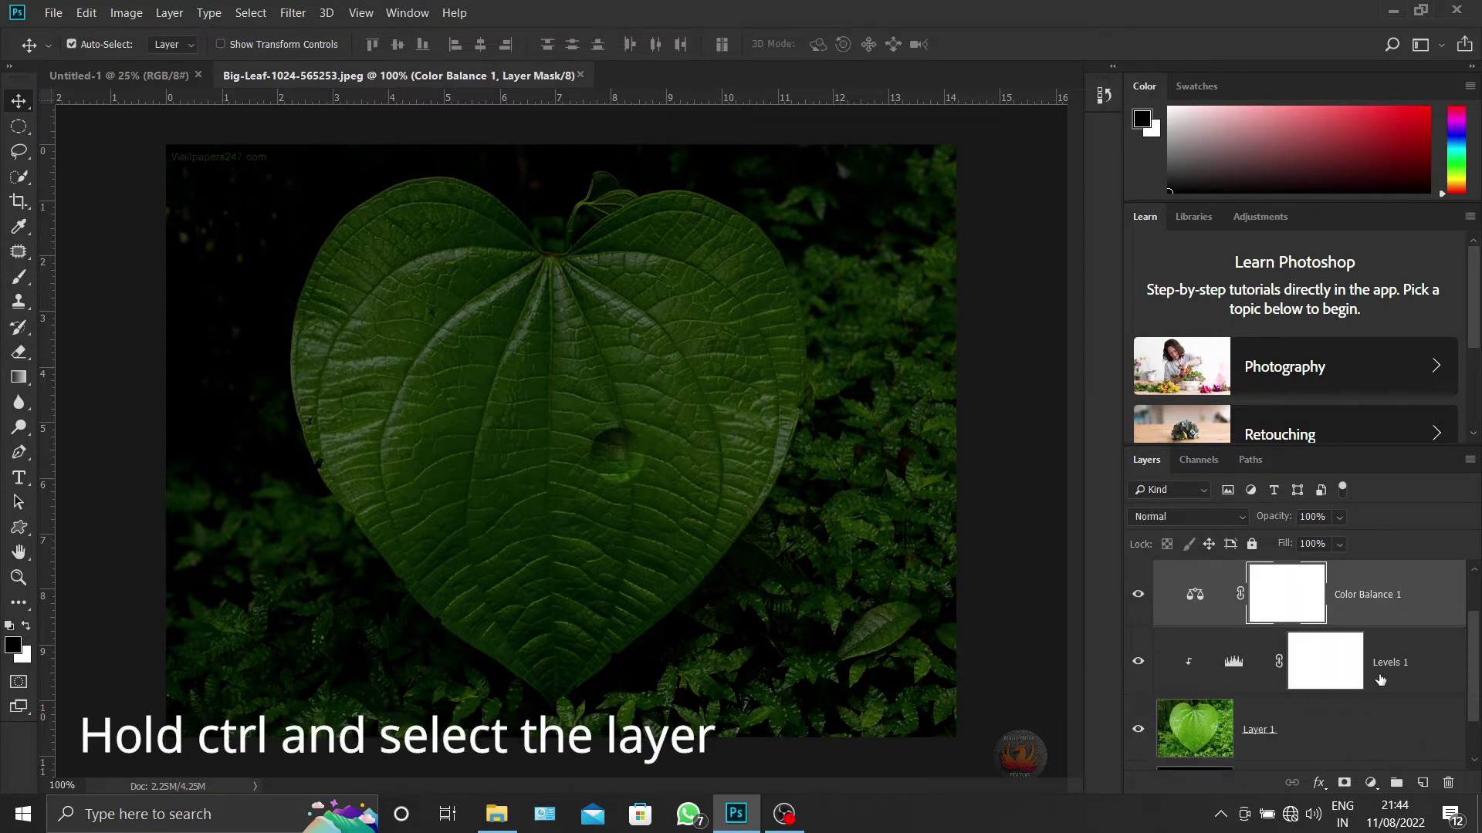
scroll(1380, 679, down, 1)
ctrl+click(1322, 665)
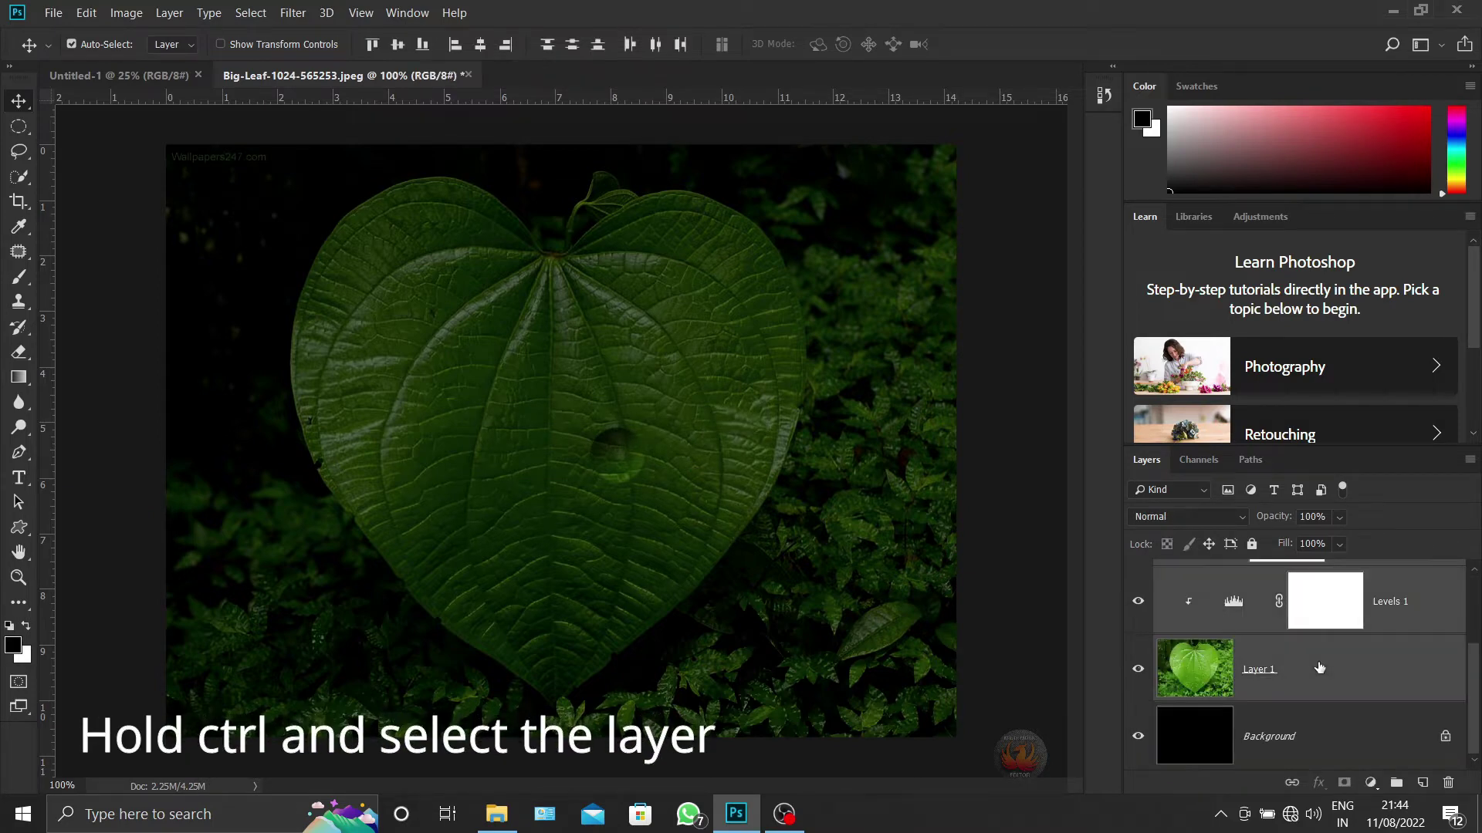
right_click(1318, 661)
click(1173, 552)
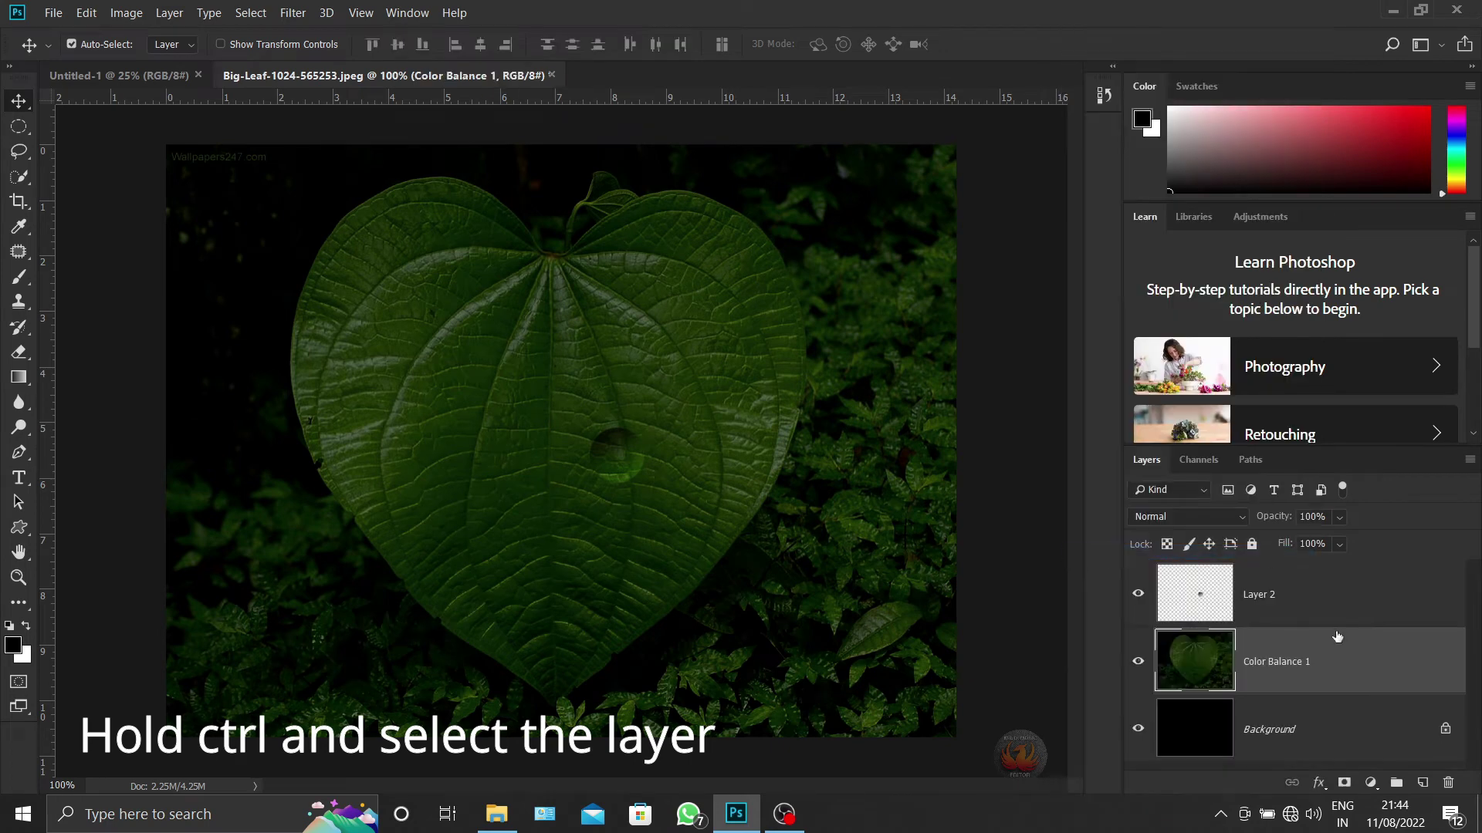
Scale the Layer 2 water drop down slightly and move it to the leaf's upper right
click(1289, 611)
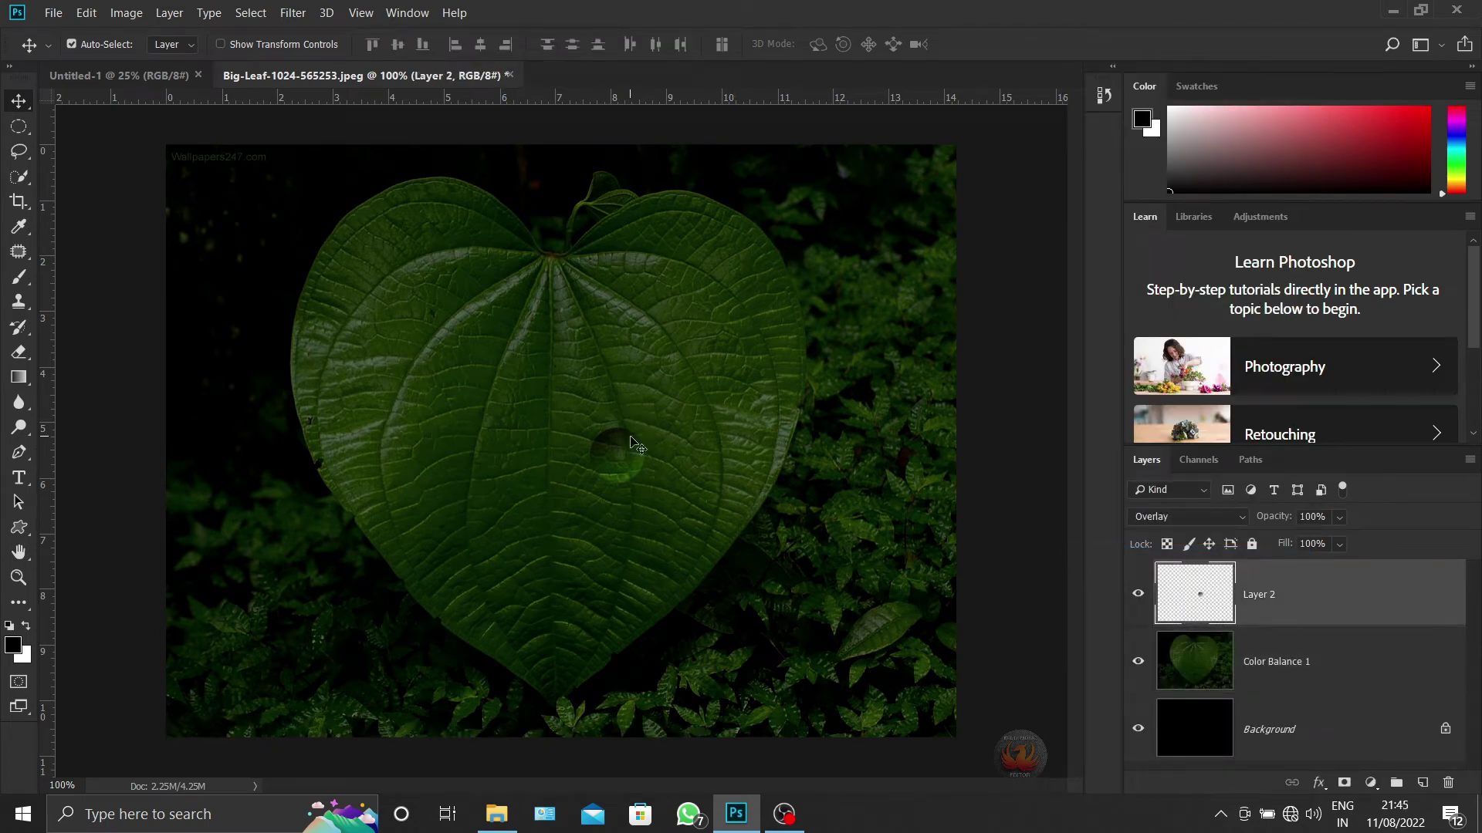
key(ctrl+t)
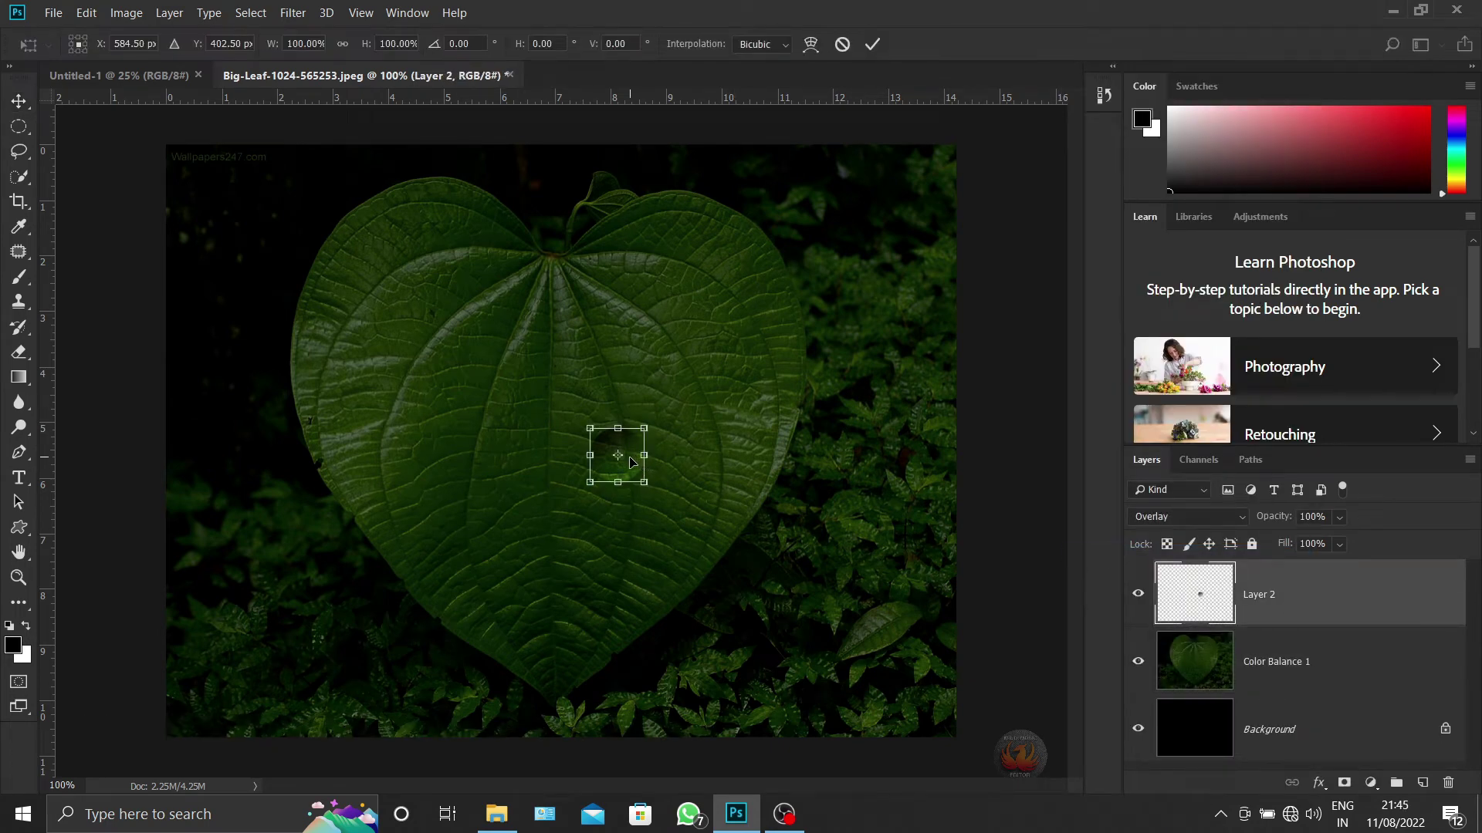
mouse_move(630, 463)
mouse_down()
mouse_move(657, 314)
mouse_move(667, 335)
mouse_up()
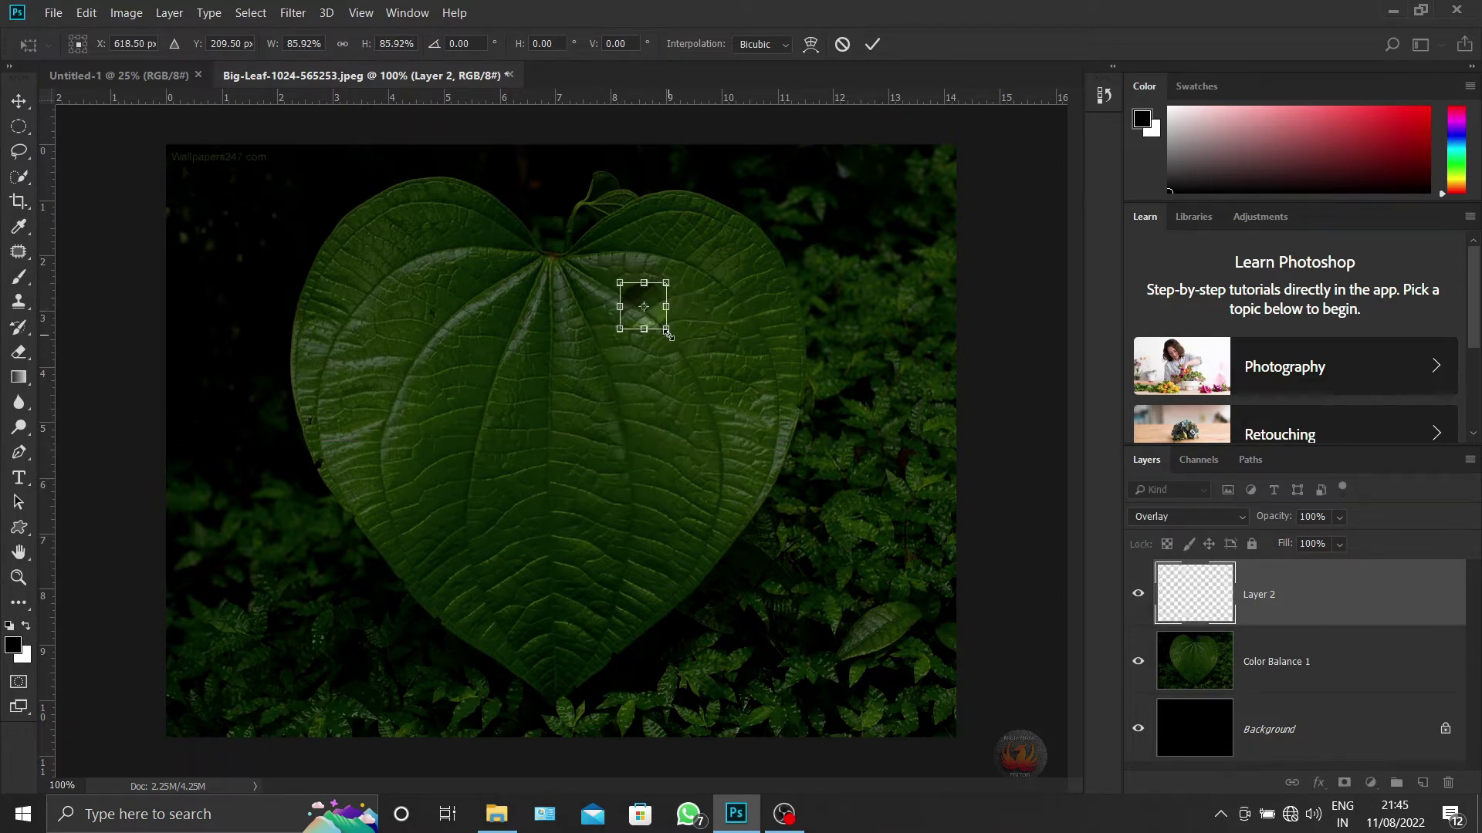
key(Return)
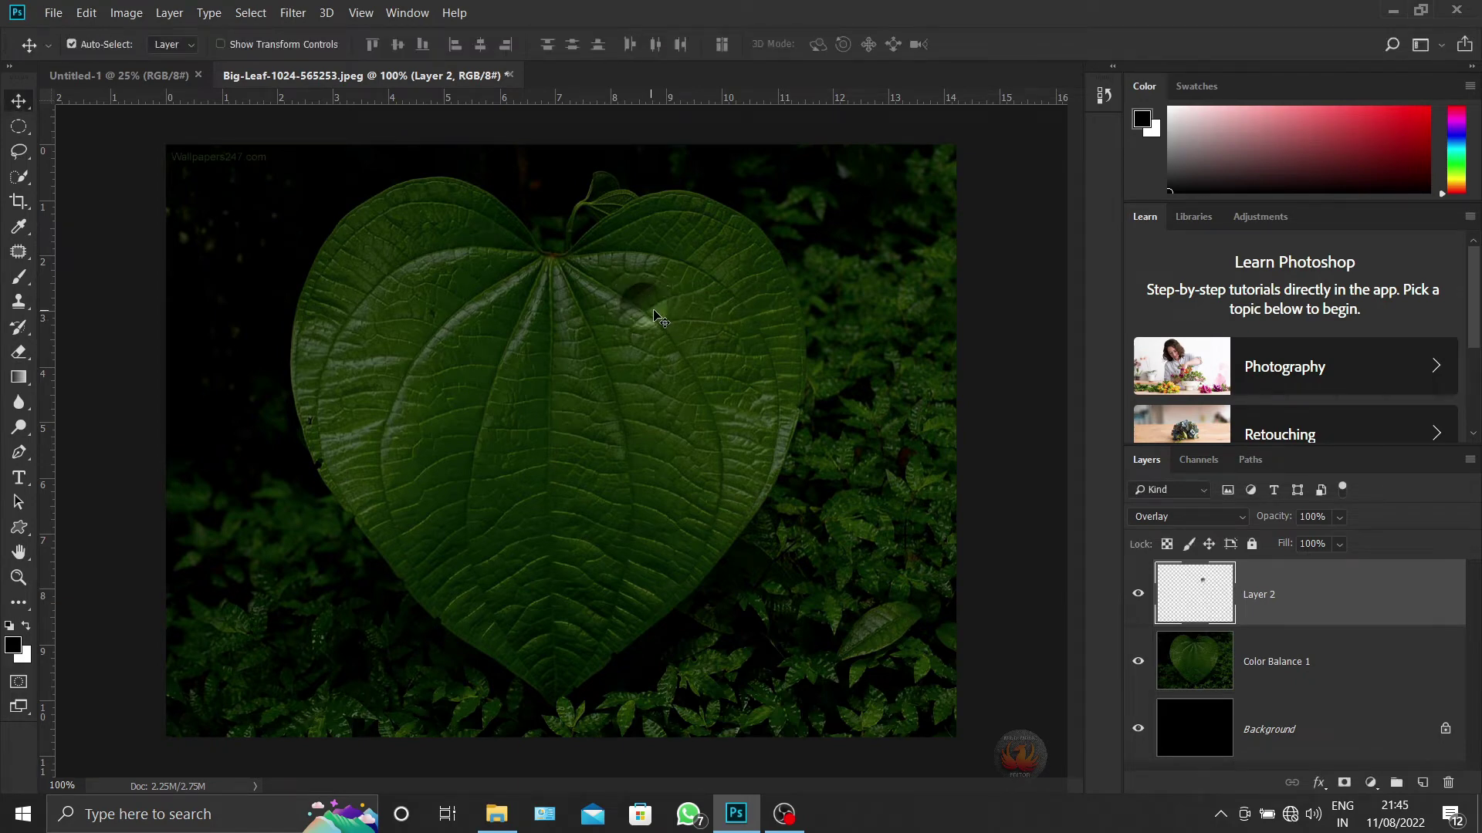
drag(656, 325, 714, 313)
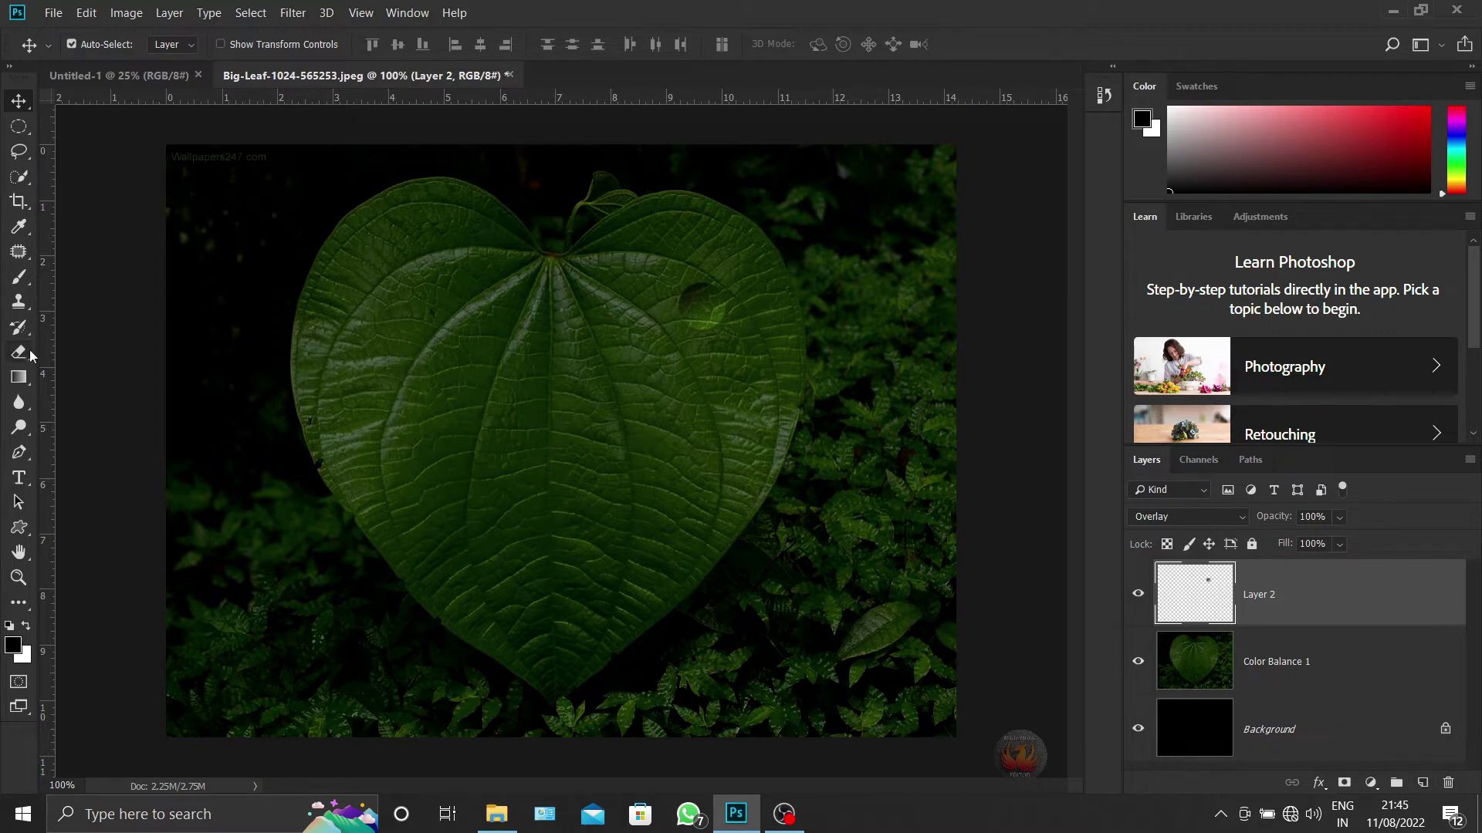
Paint a small white brush highlight dot on the drop on new Layer 3
click(19, 276)
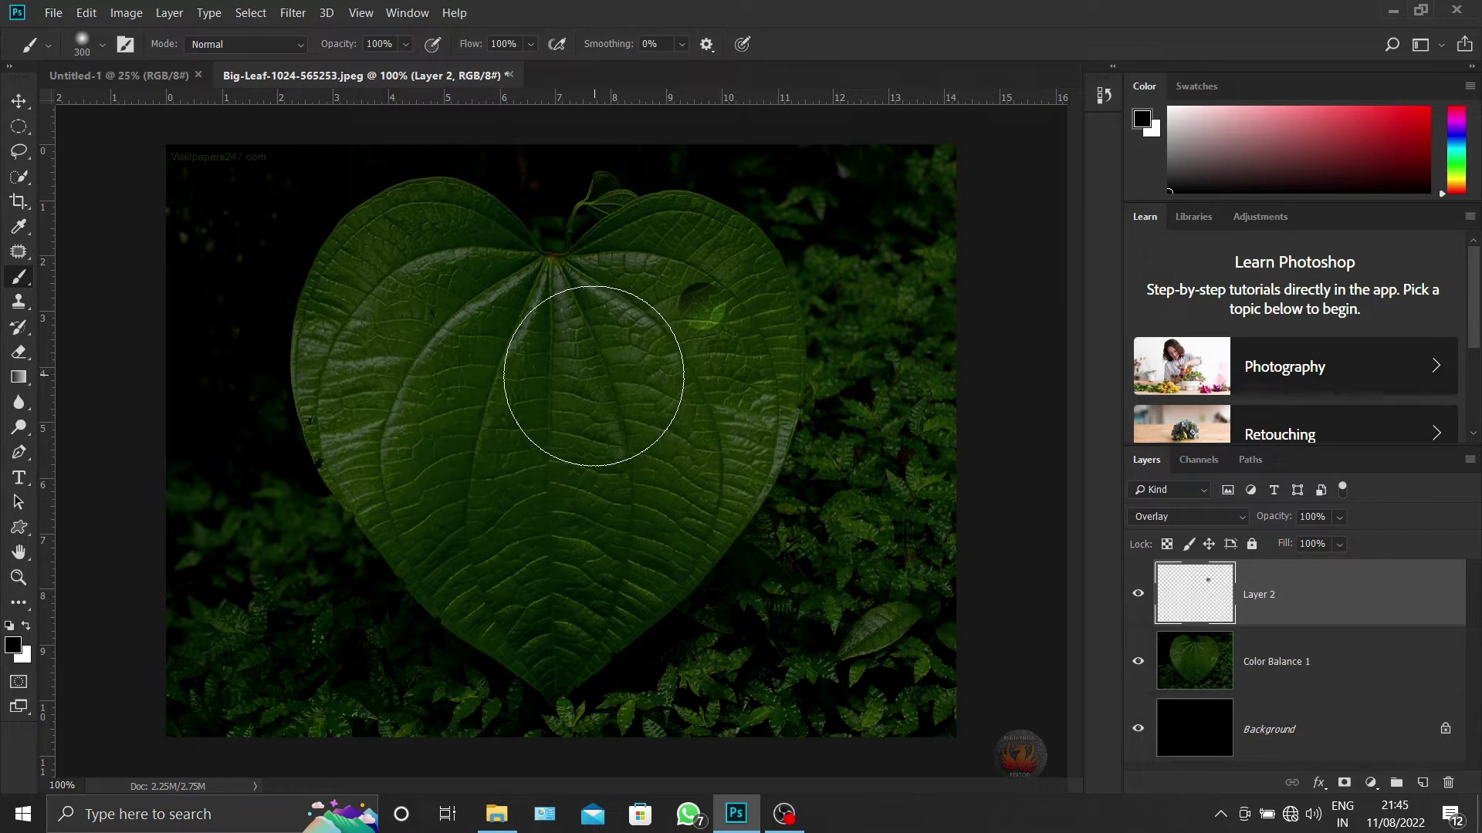
right_click(594, 376)
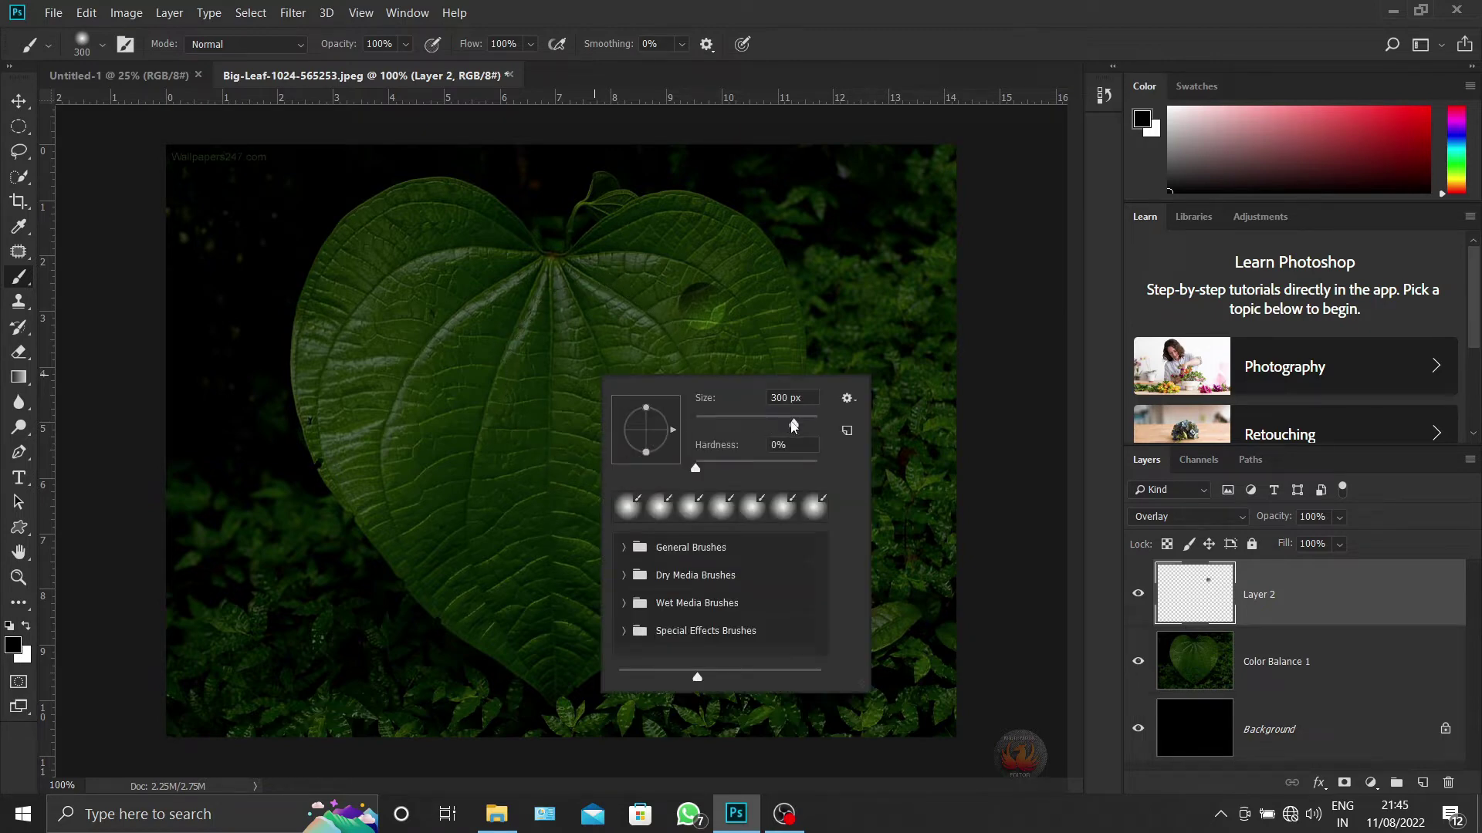
drag(795, 426, 702, 425)
click(28, 630)
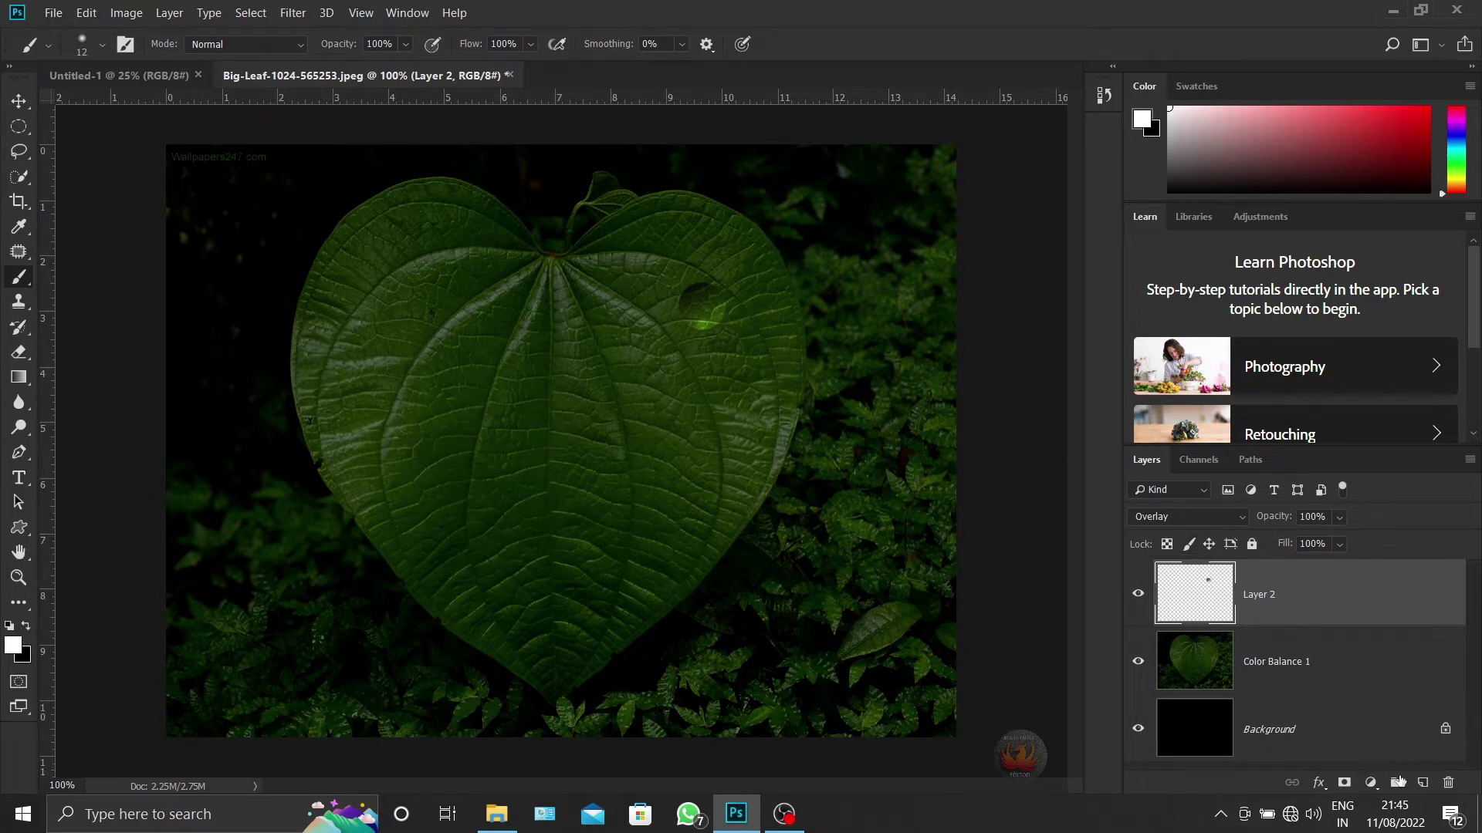
click(1424, 783)
drag(663, 375, 676, 423)
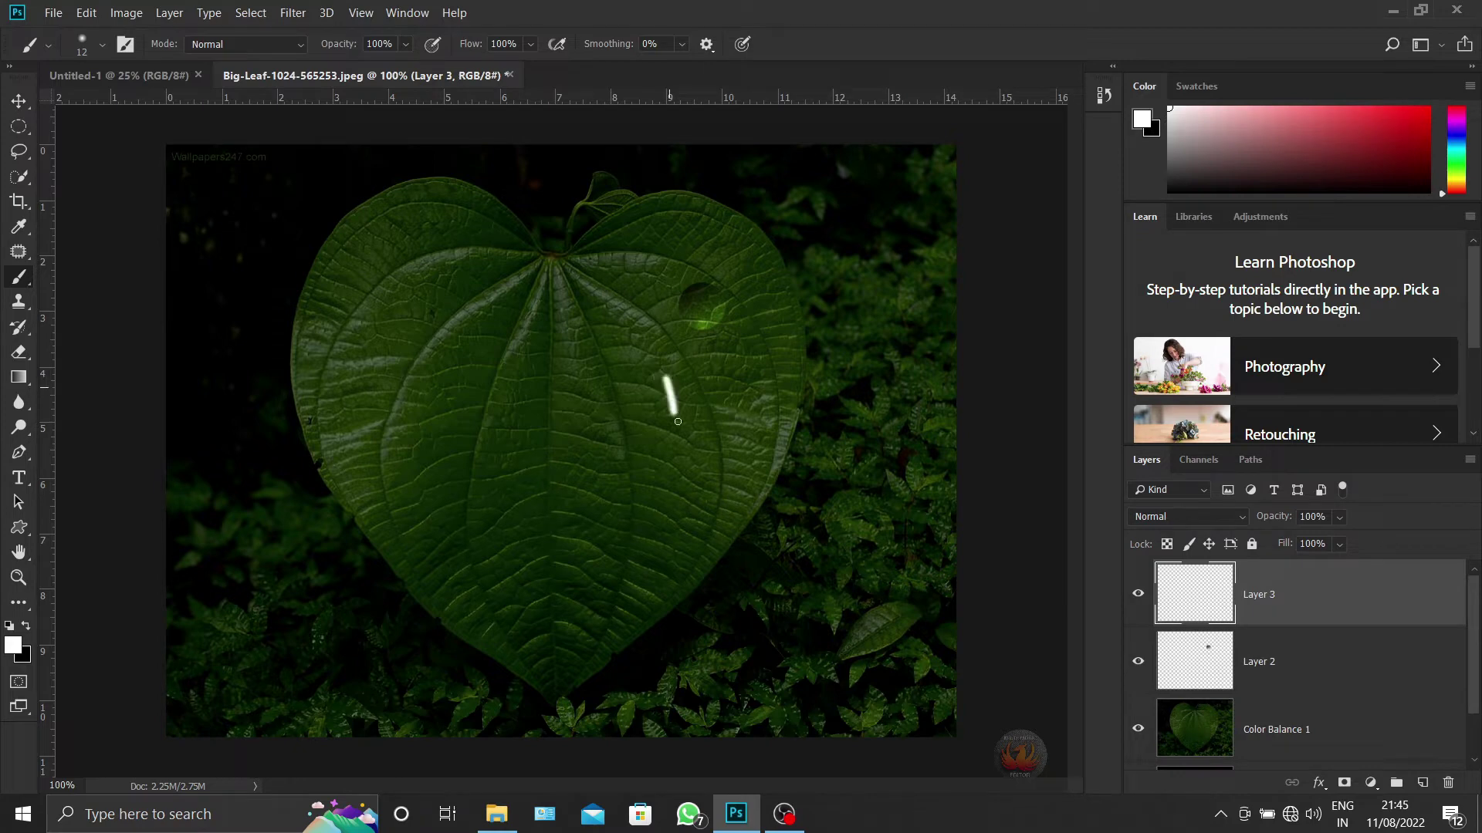
key(ctrl+z)
click(700, 324)
Set the Layer 3 highlight opacity to 27%
click(17, 100)
click(1340, 517)
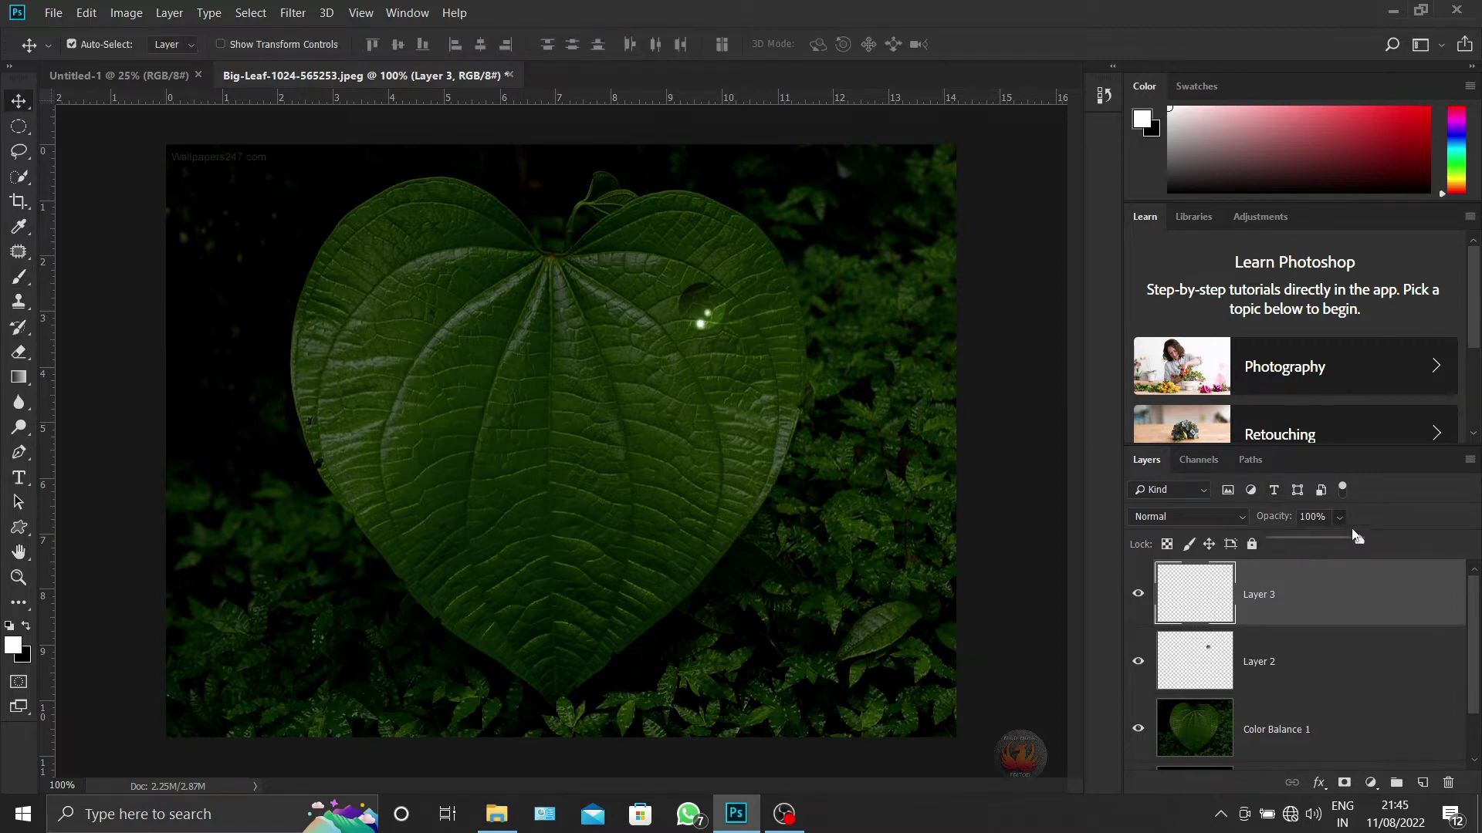
drag(1360, 541, 1304, 541)
drag(1292, 542, 1295, 542)
drag(1304, 541, 1296, 542)
click(20, 108)
Select Layers 2 and 3 together, undoing an accidental merge of the two
ctrl+click(1320, 658)
right_click(1320, 657)
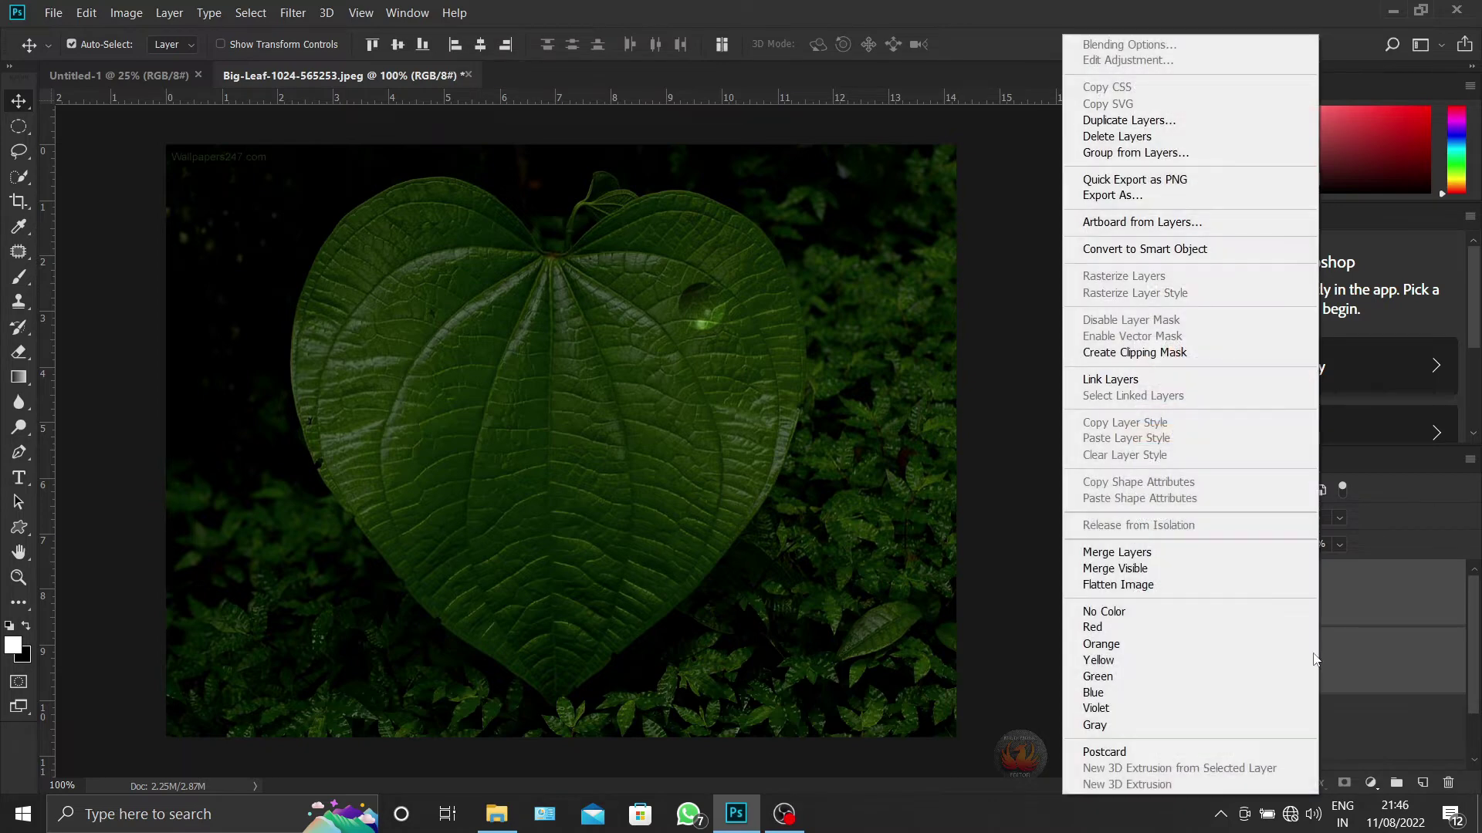
click(1209, 556)
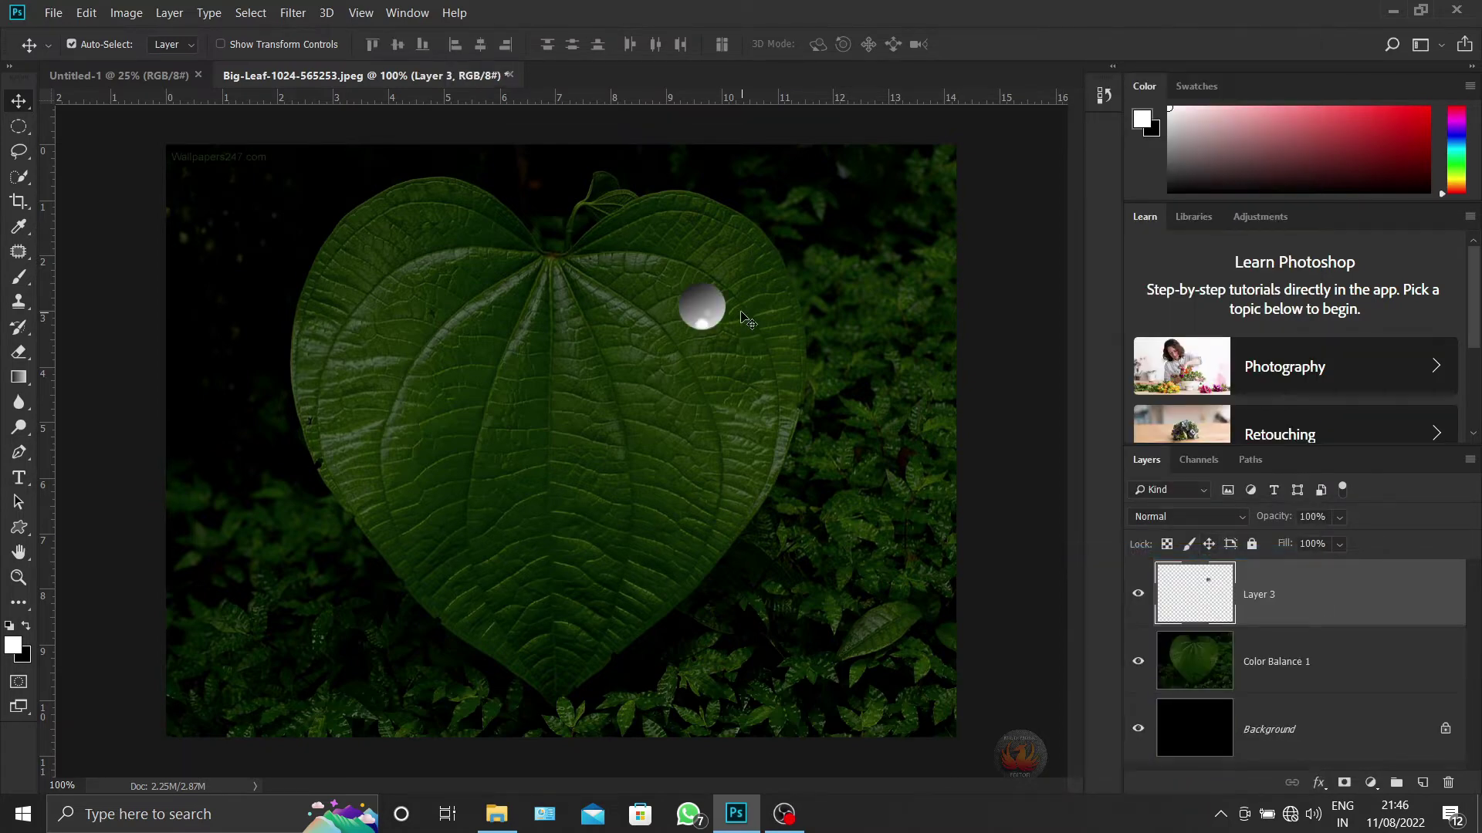
key(ctrl+z)
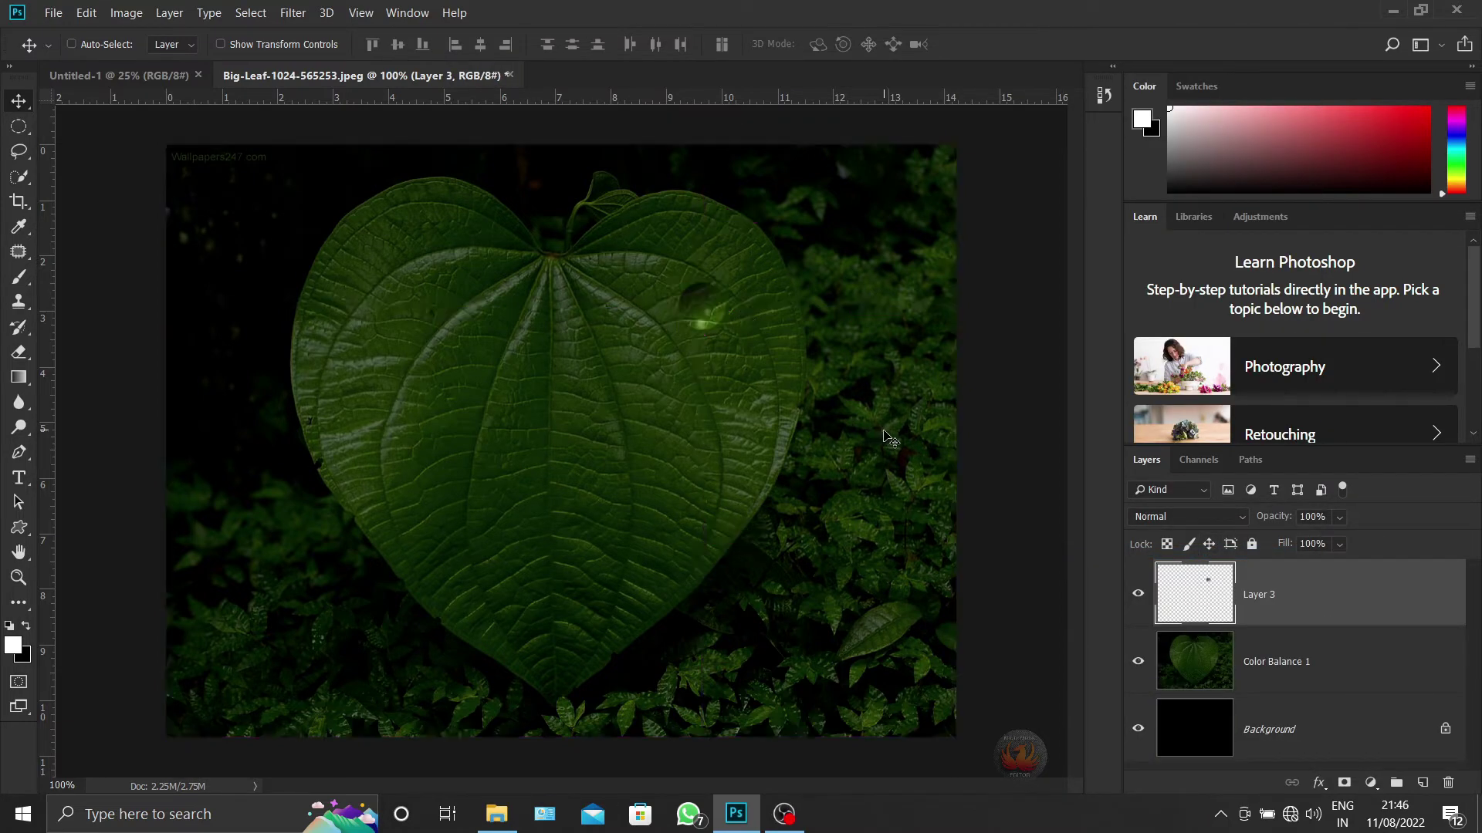
click(1387, 662)
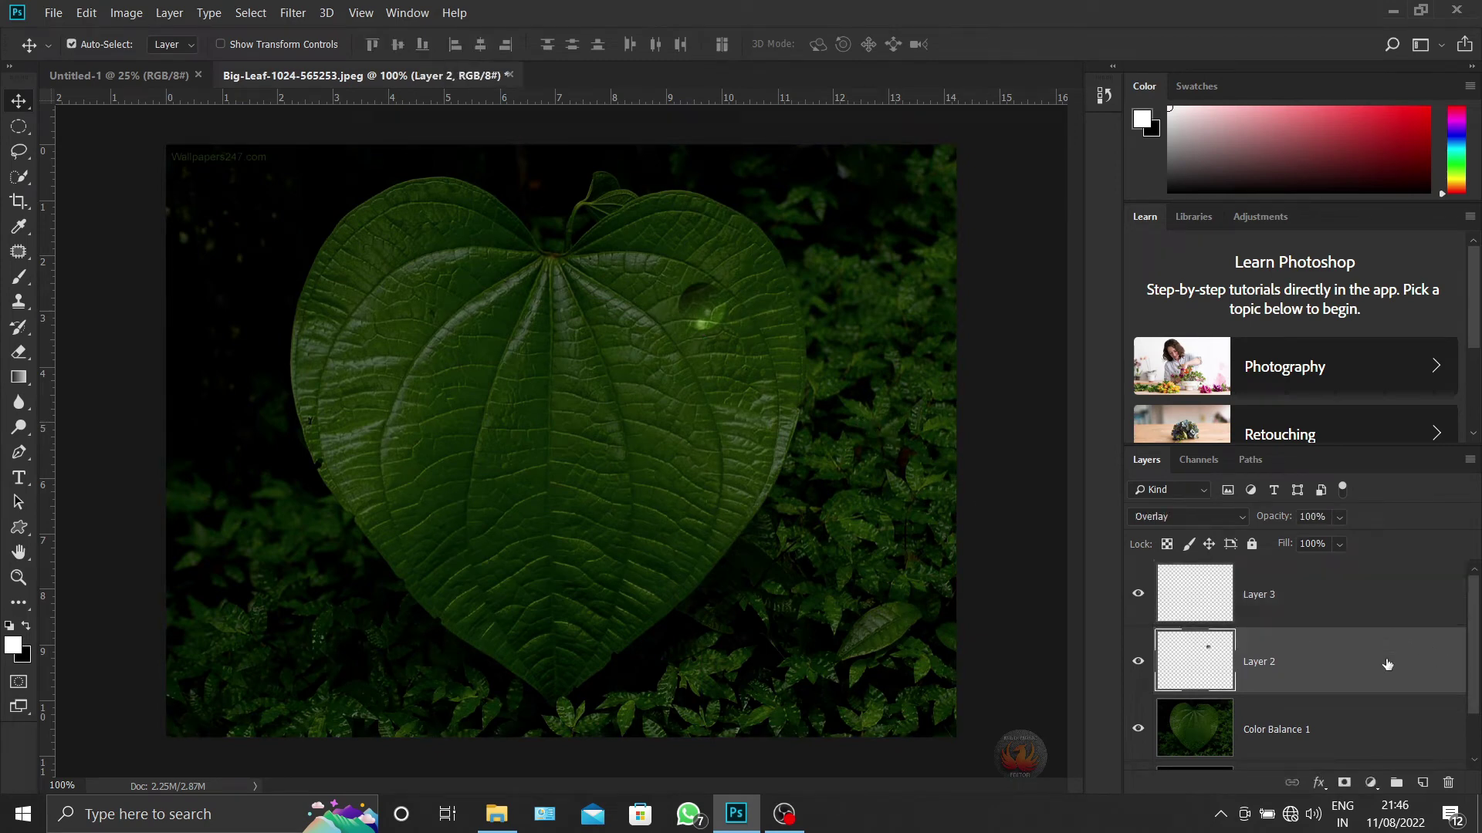
click(1365, 609)
click(1366, 659)
click(1369, 605)
shift+click(1369, 667)
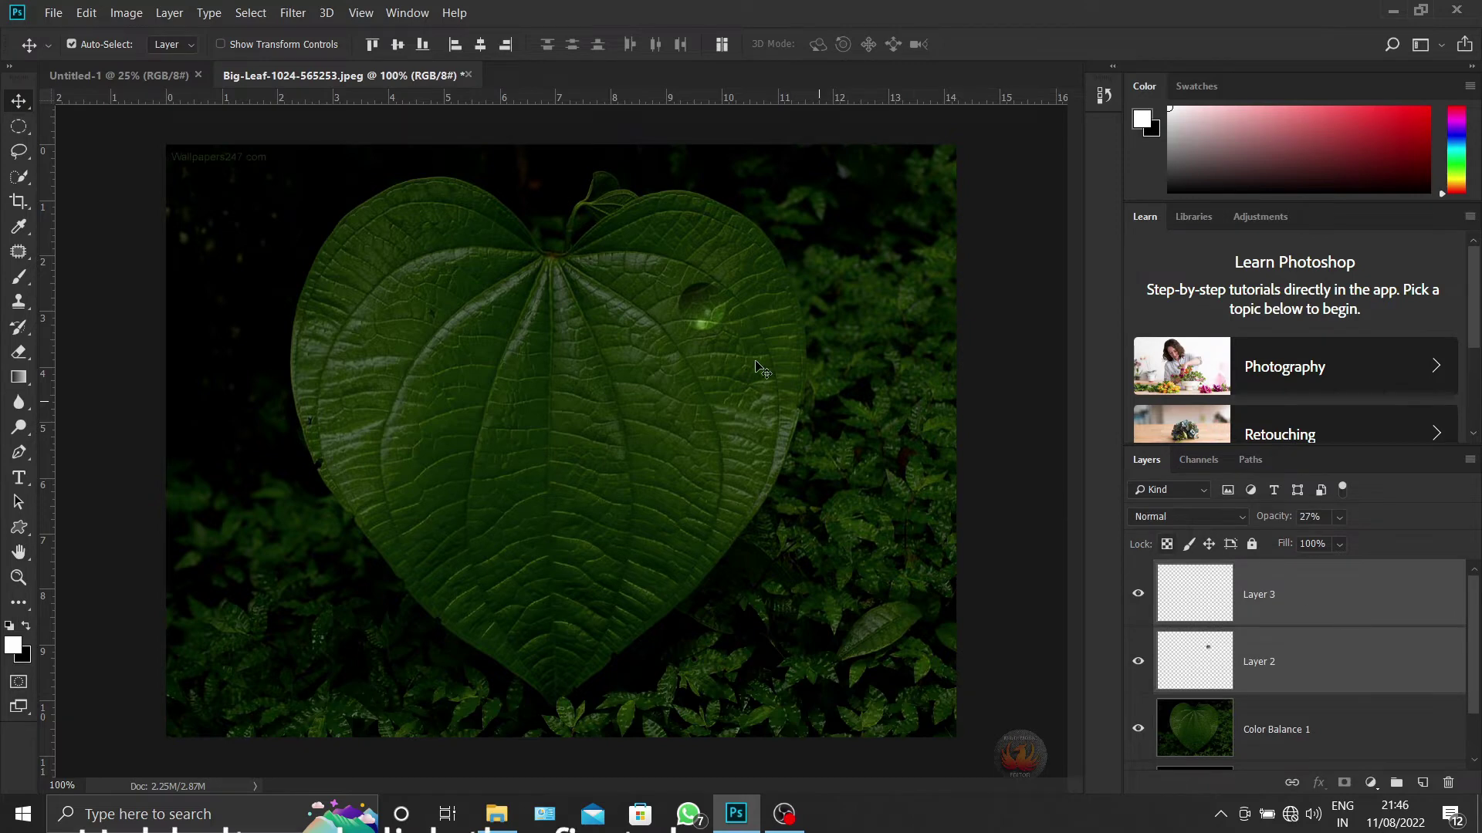
Place a drop copy near the leaf's upper left and shrink it to about half size
mouse_move(699, 315)
mouse_down()
mouse_move(666, 336)
mouse_move(425, 298)
mouse_move(406, 236)
mouse_up()
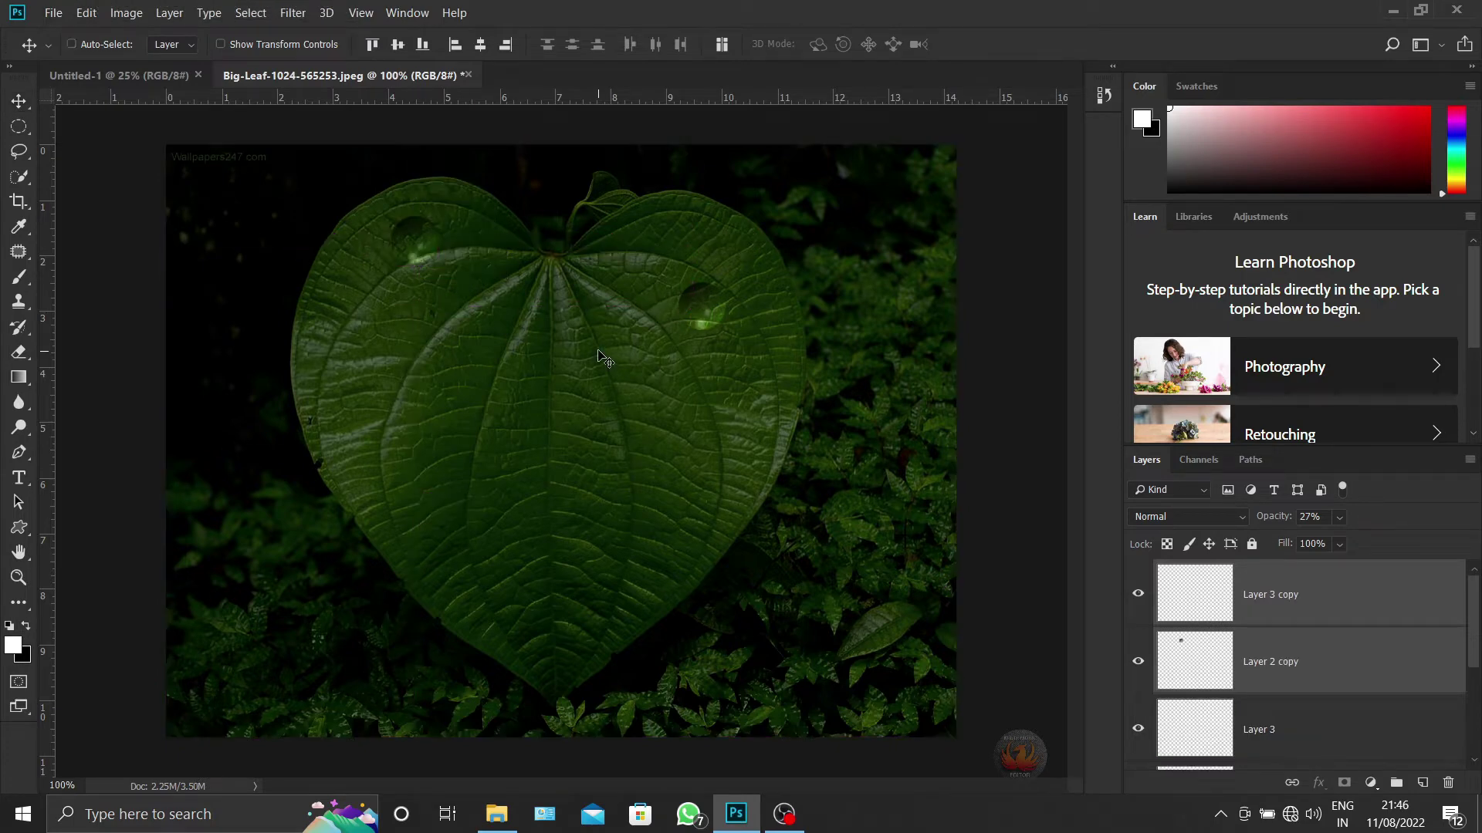
key(ctrl+t)
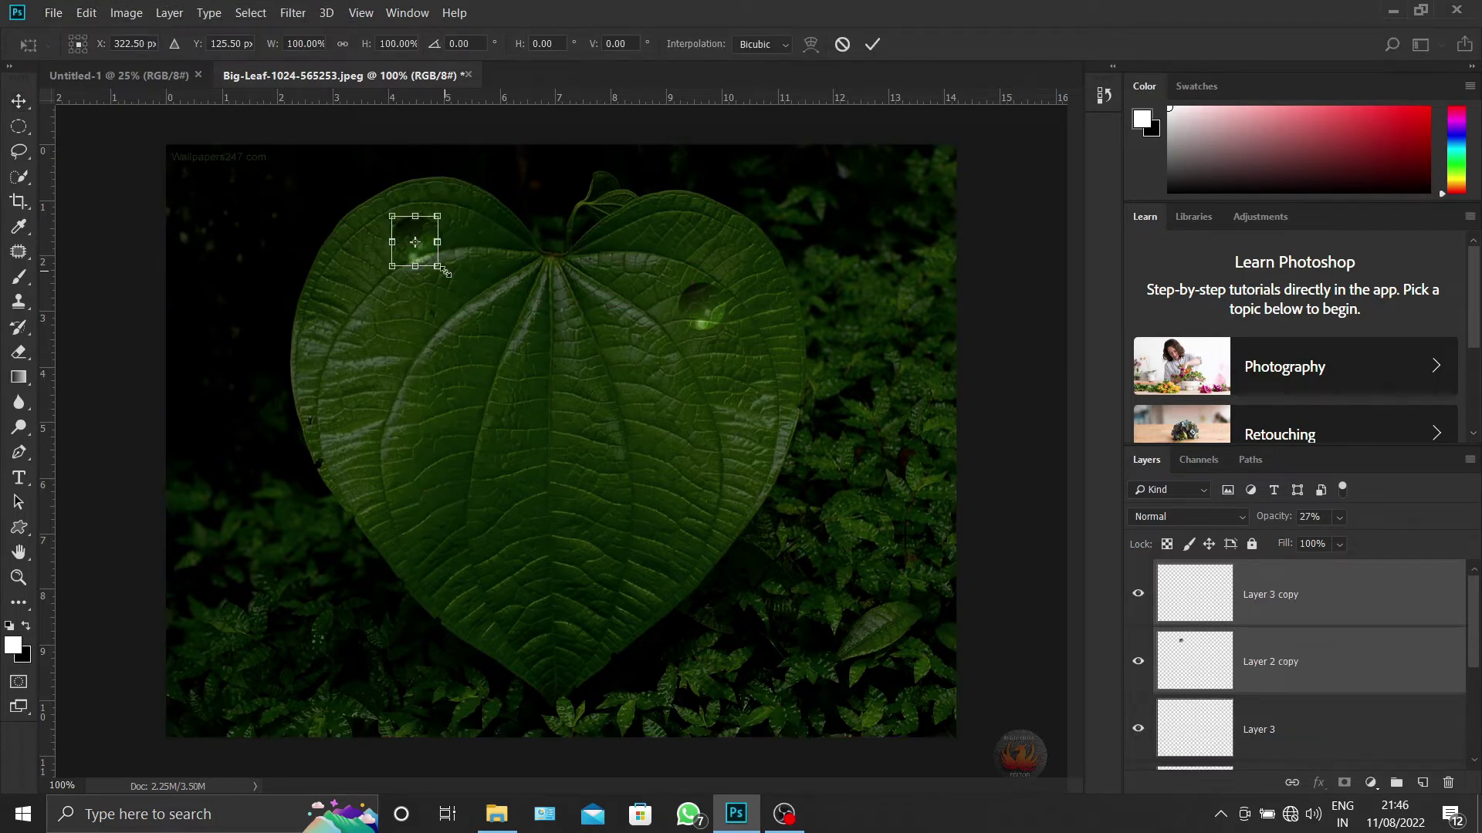
drag(437, 265, 438, 270)
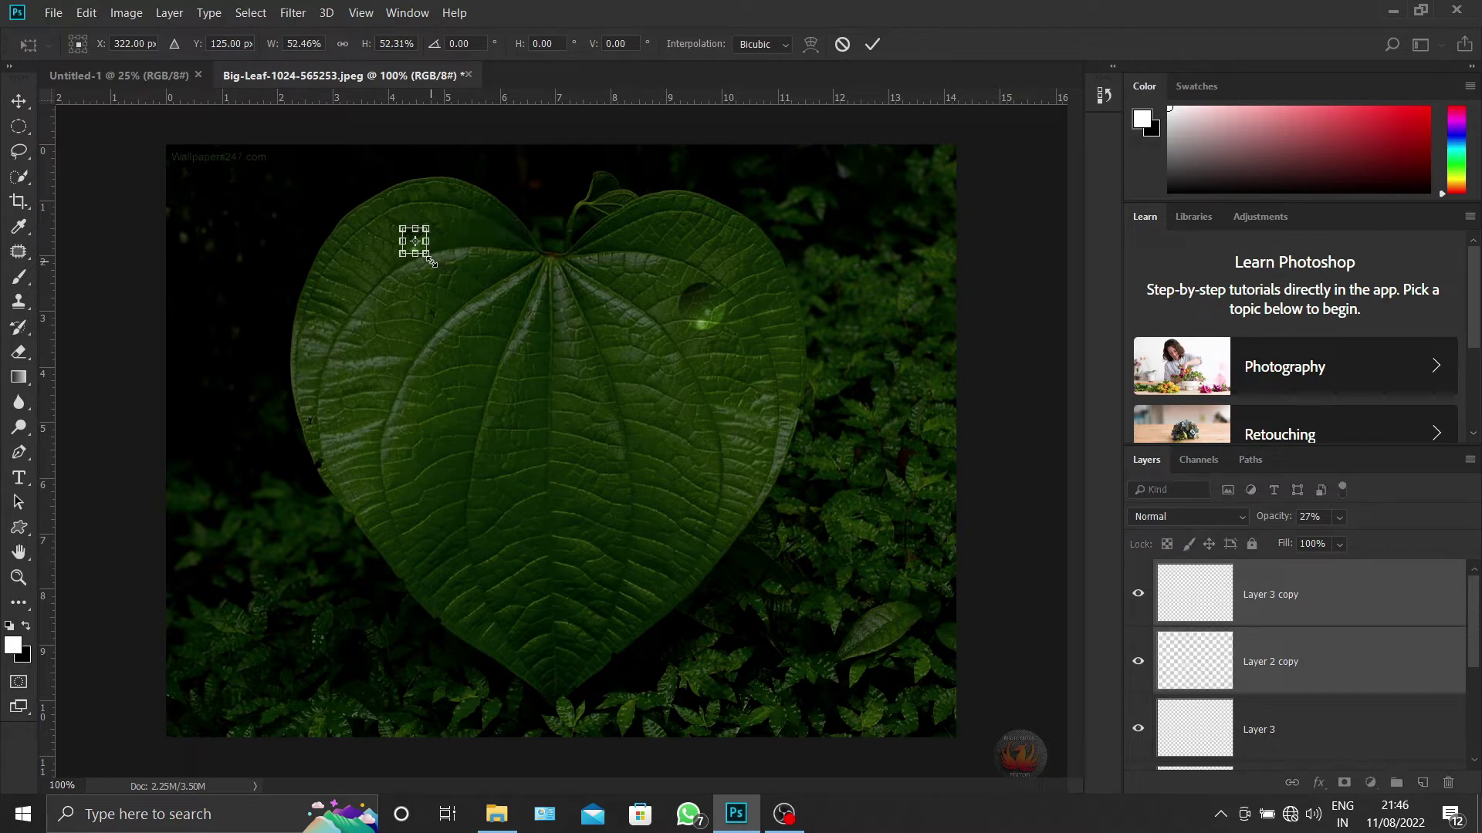
key(Return)
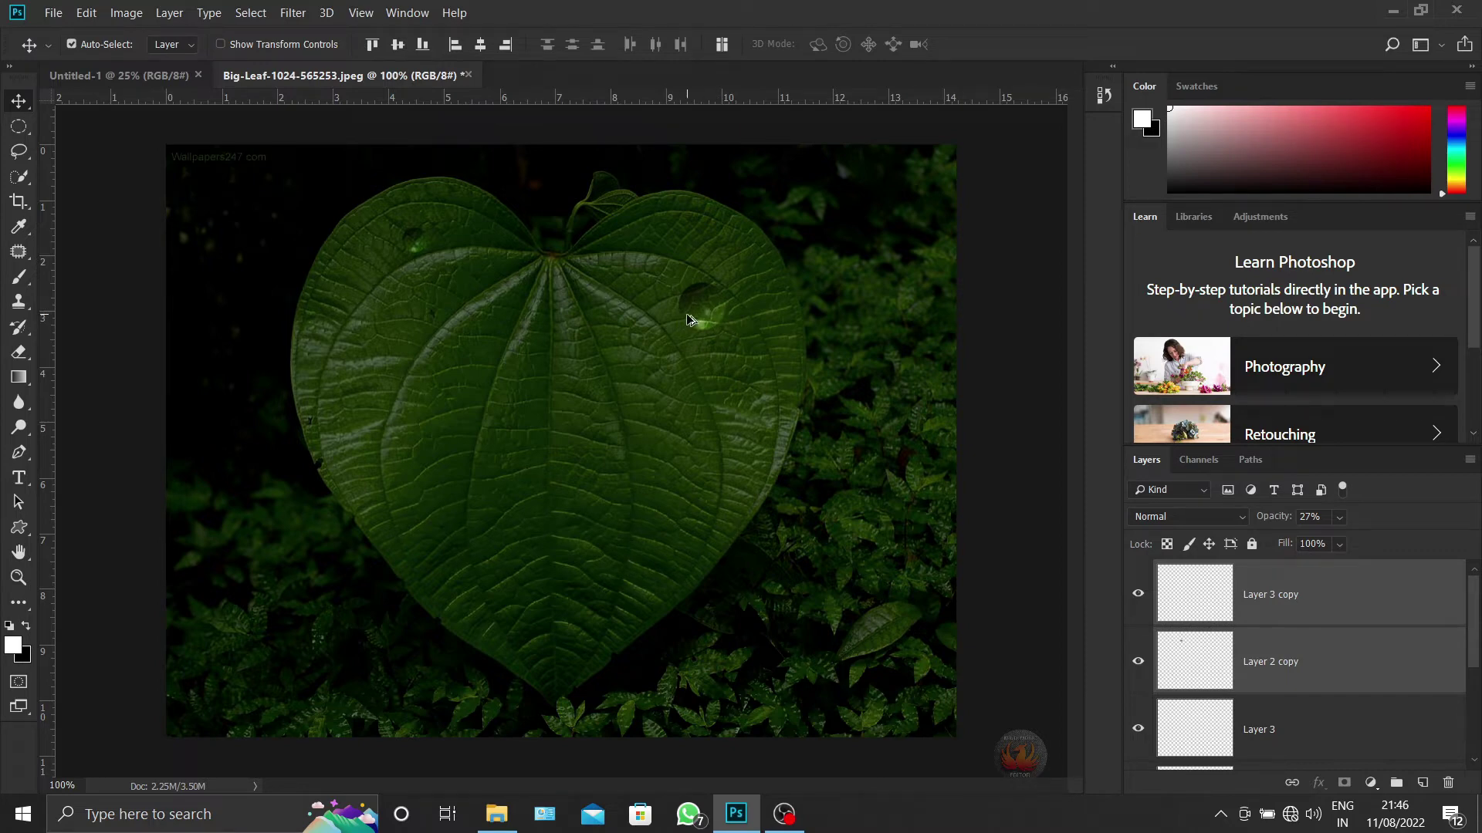
Place another drop copy on the lower leaf, replacing a misplaced one, and duplicate it again
drag(689, 317, 573, 553)
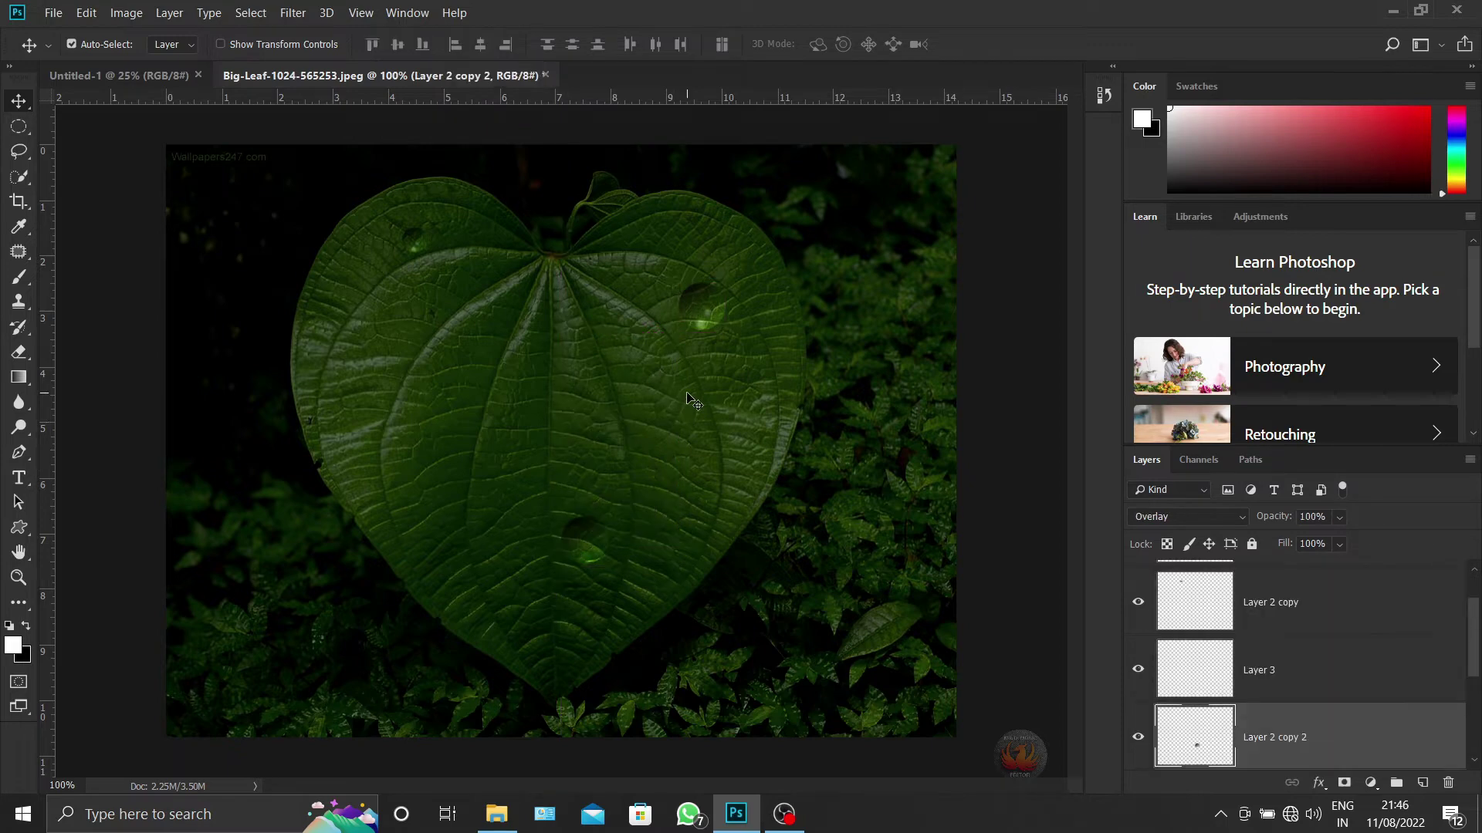
key(ctrl)
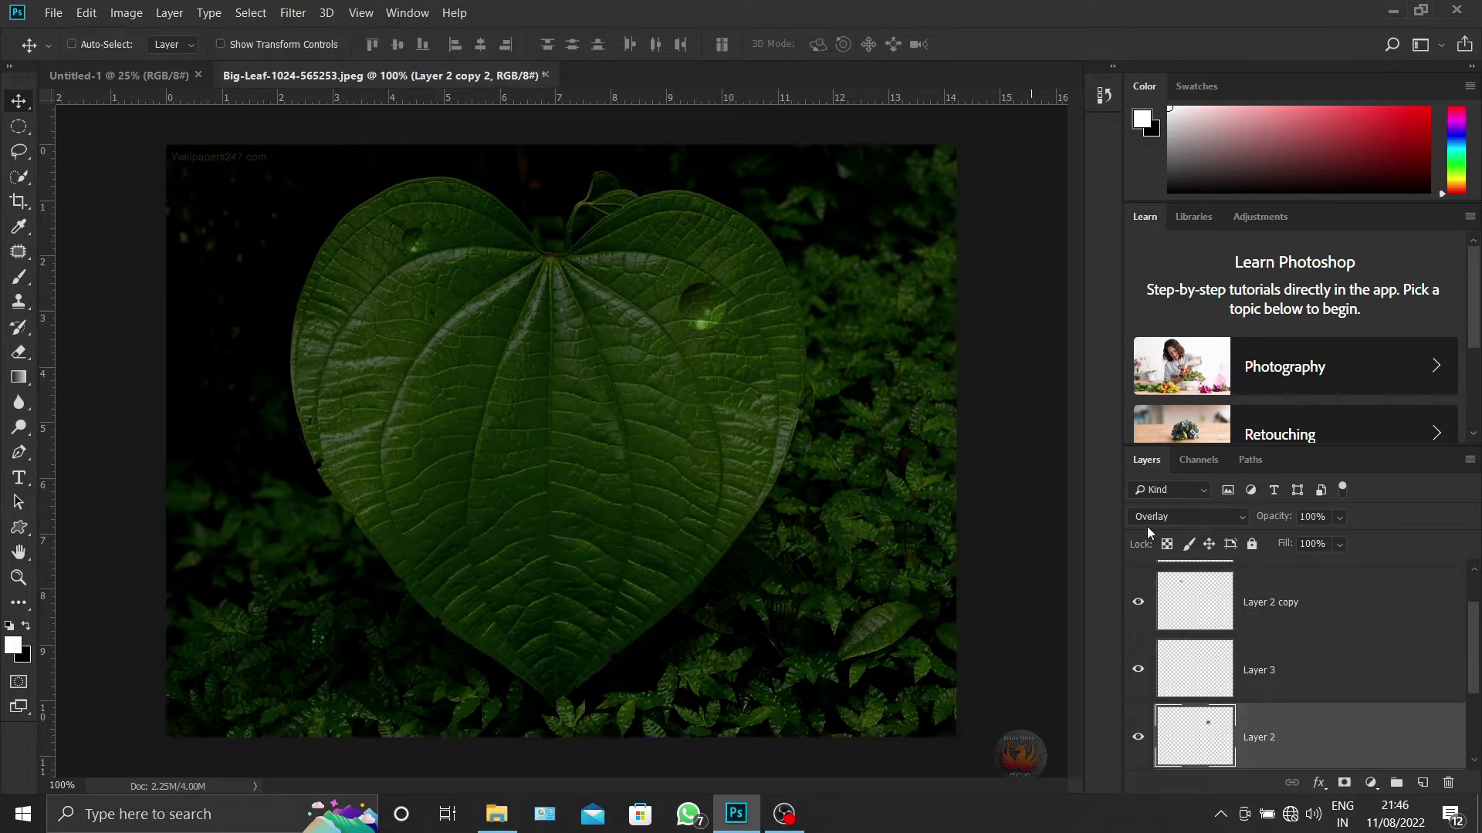
key(ctrl+z)
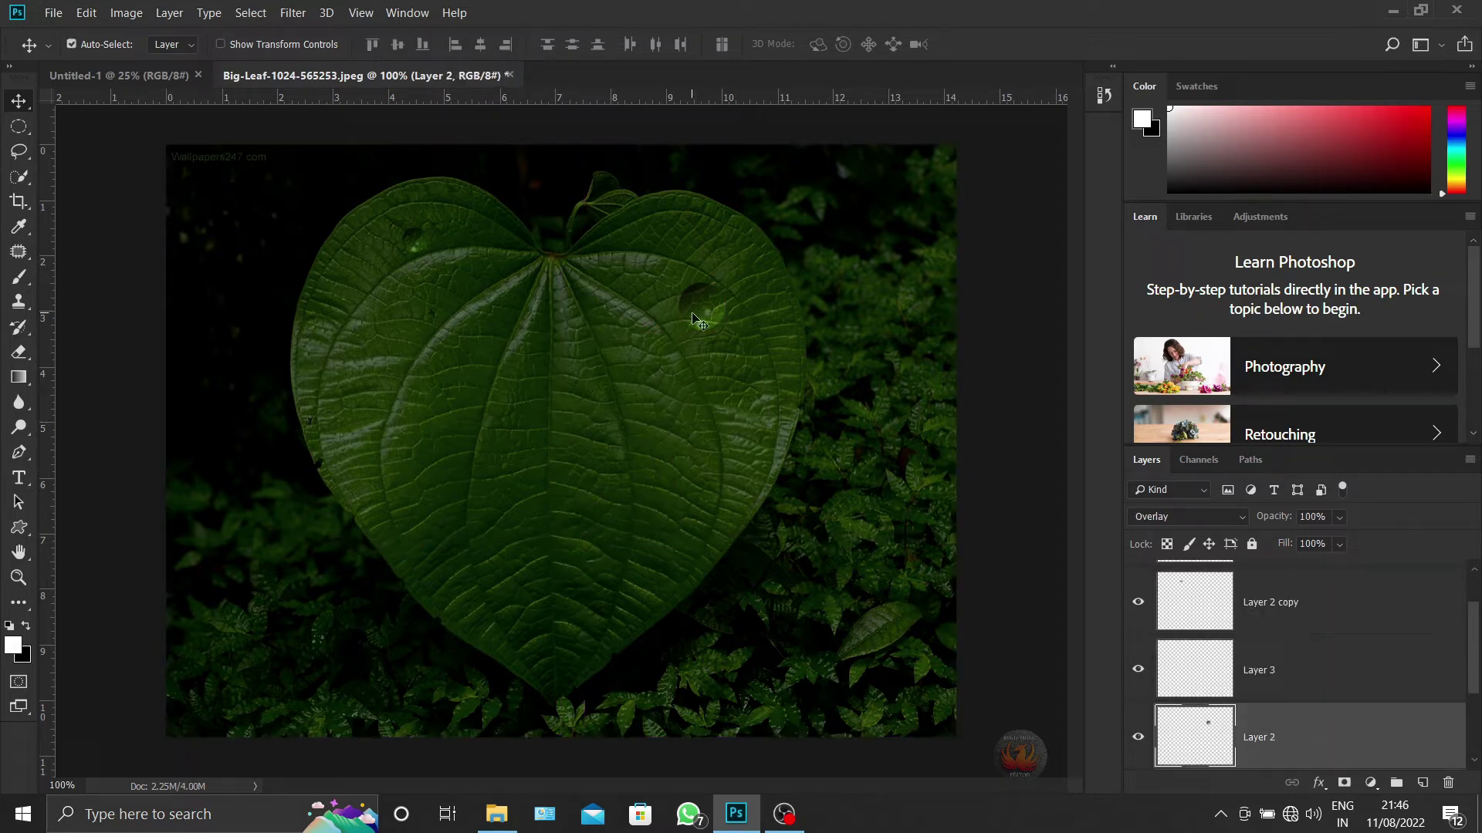
shift+click(1355, 679)
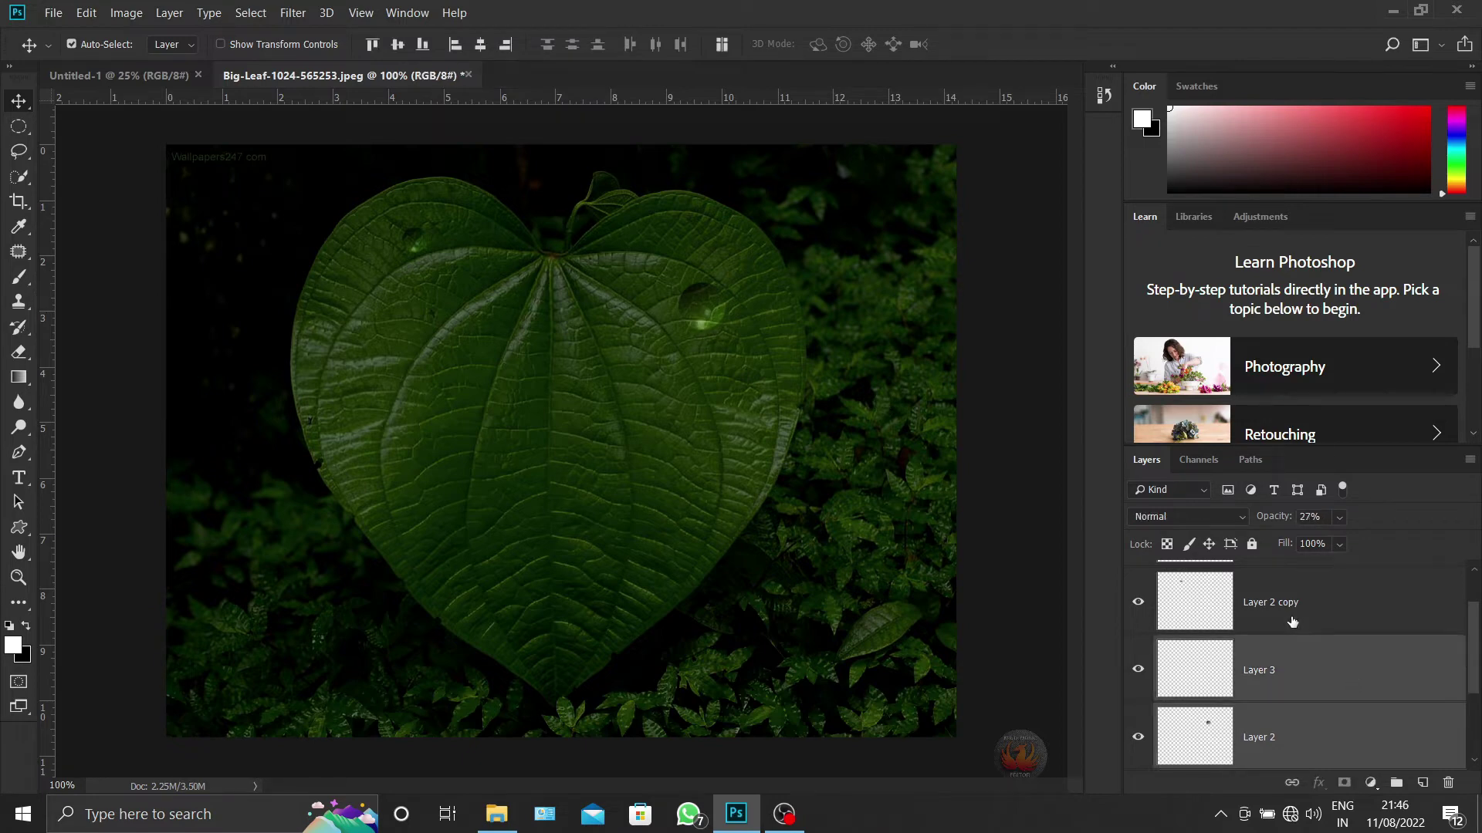
drag(716, 335, 590, 615)
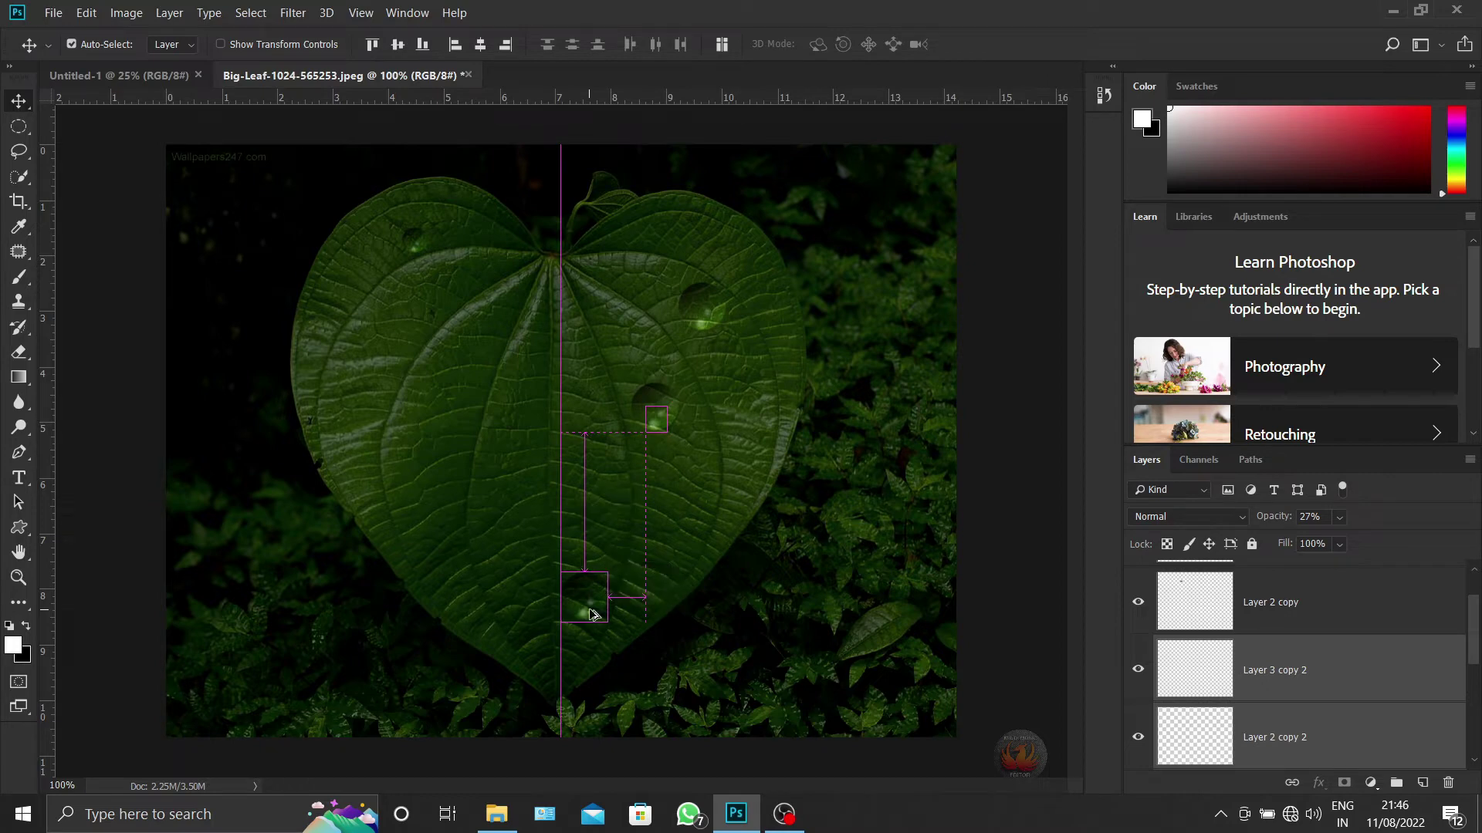
key(ctrl+j)
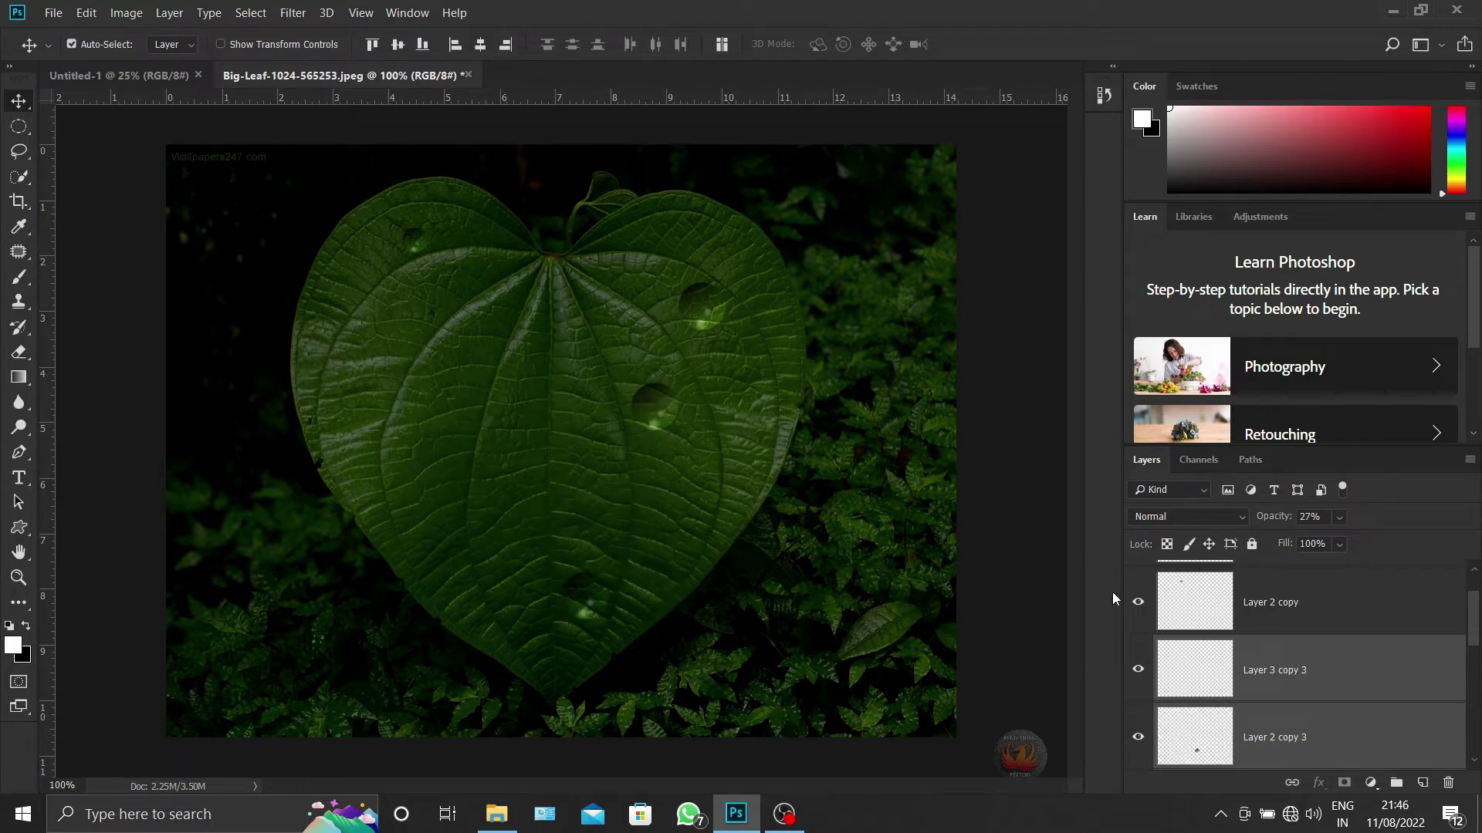
Shrink the drop just right of the leaf's centre to under half size
click(669, 401)
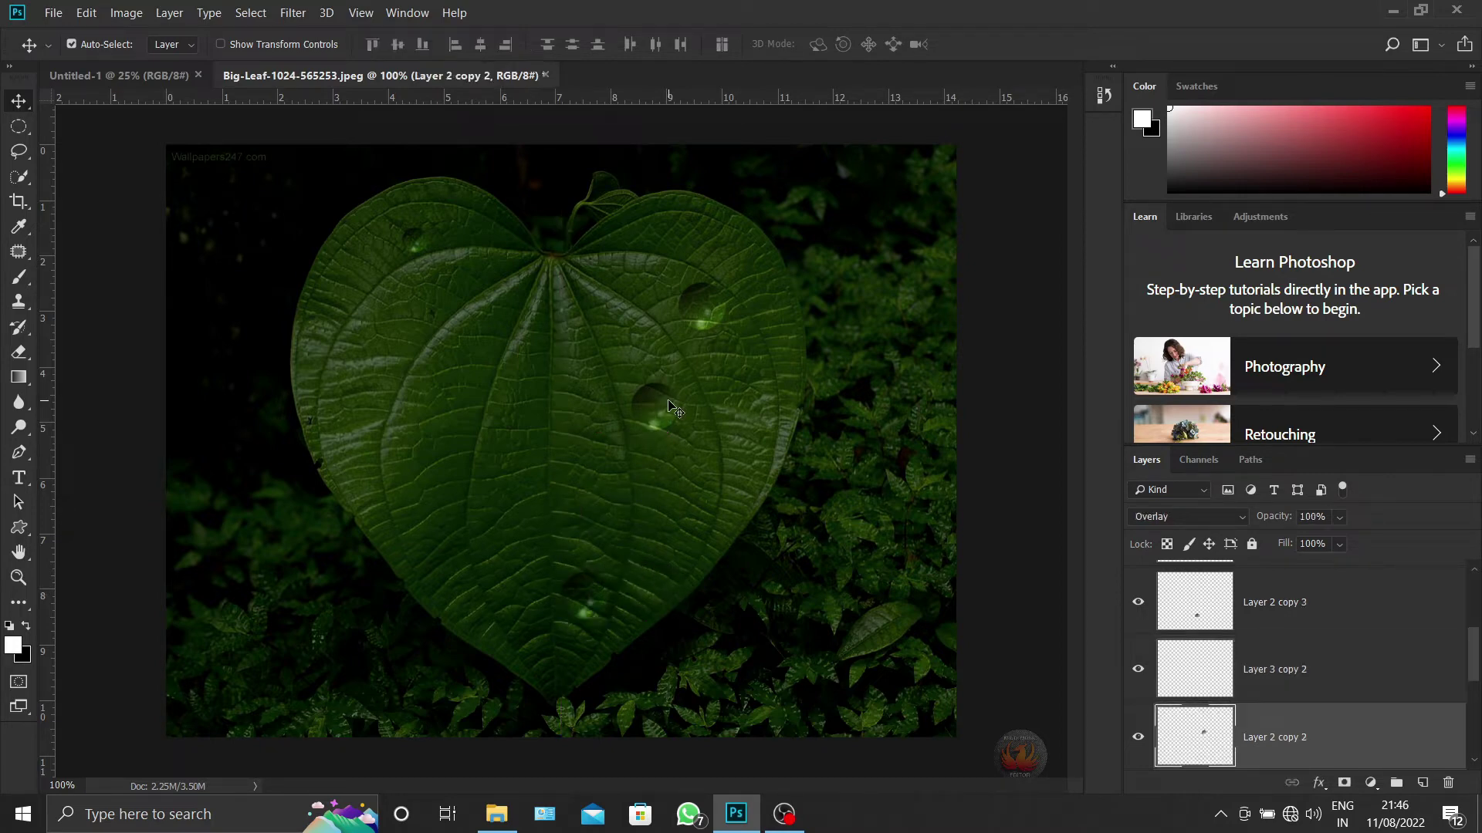
key(ctrl)
key(ctrl+t)
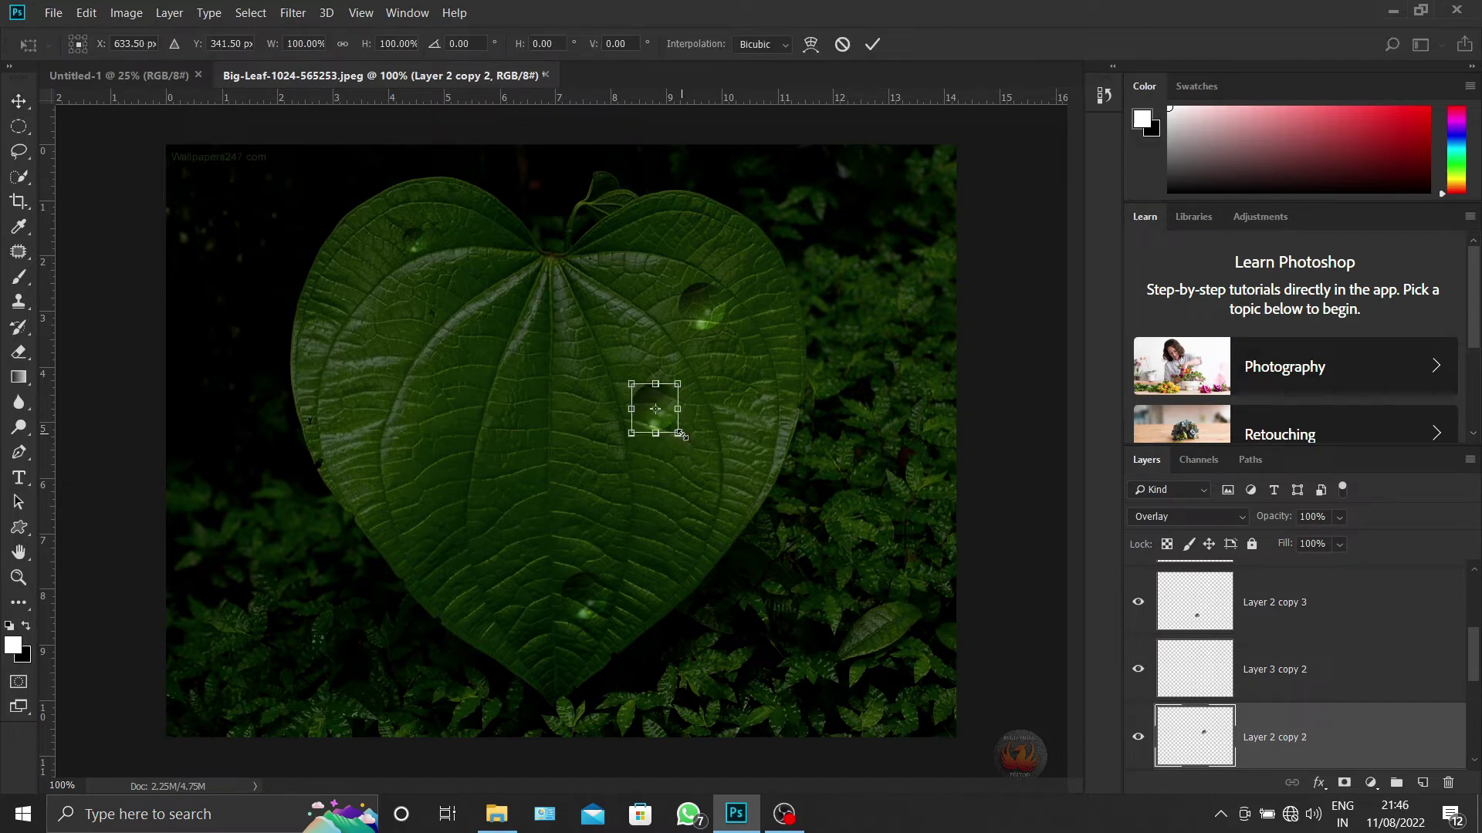
drag(679, 434, 668, 419)
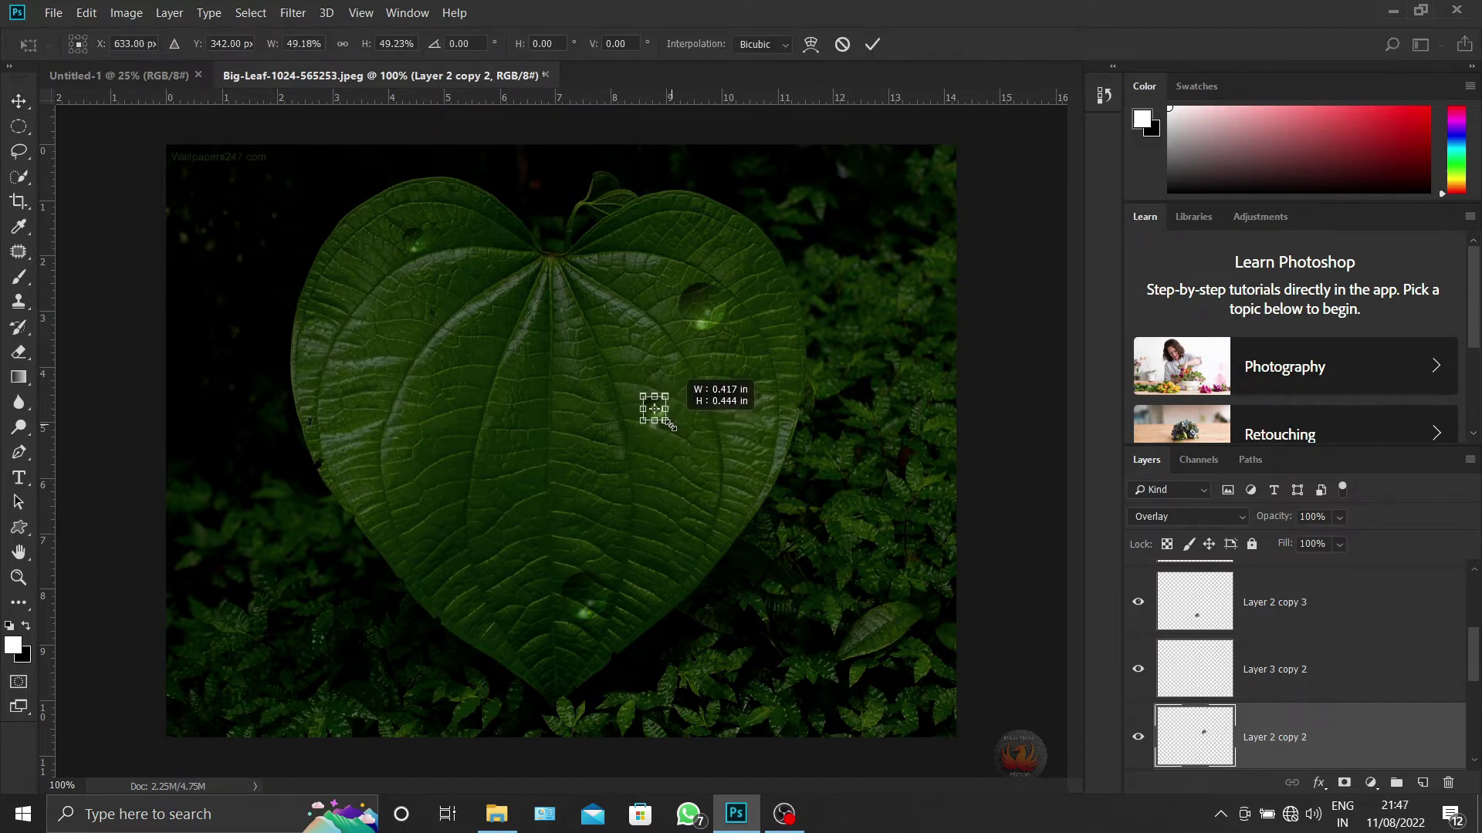
key(Return)
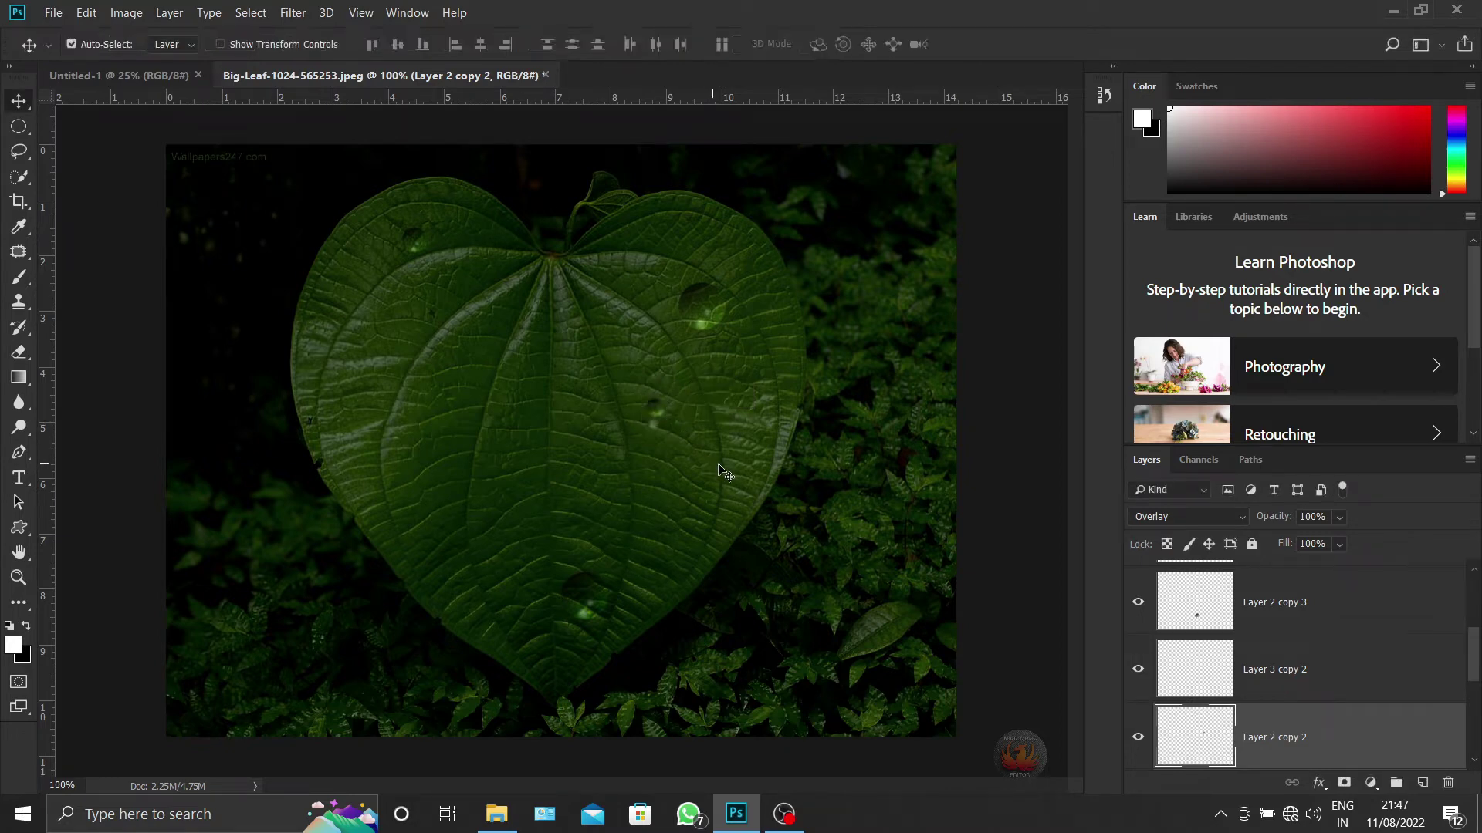
scroll(1381, 648, down, 1)
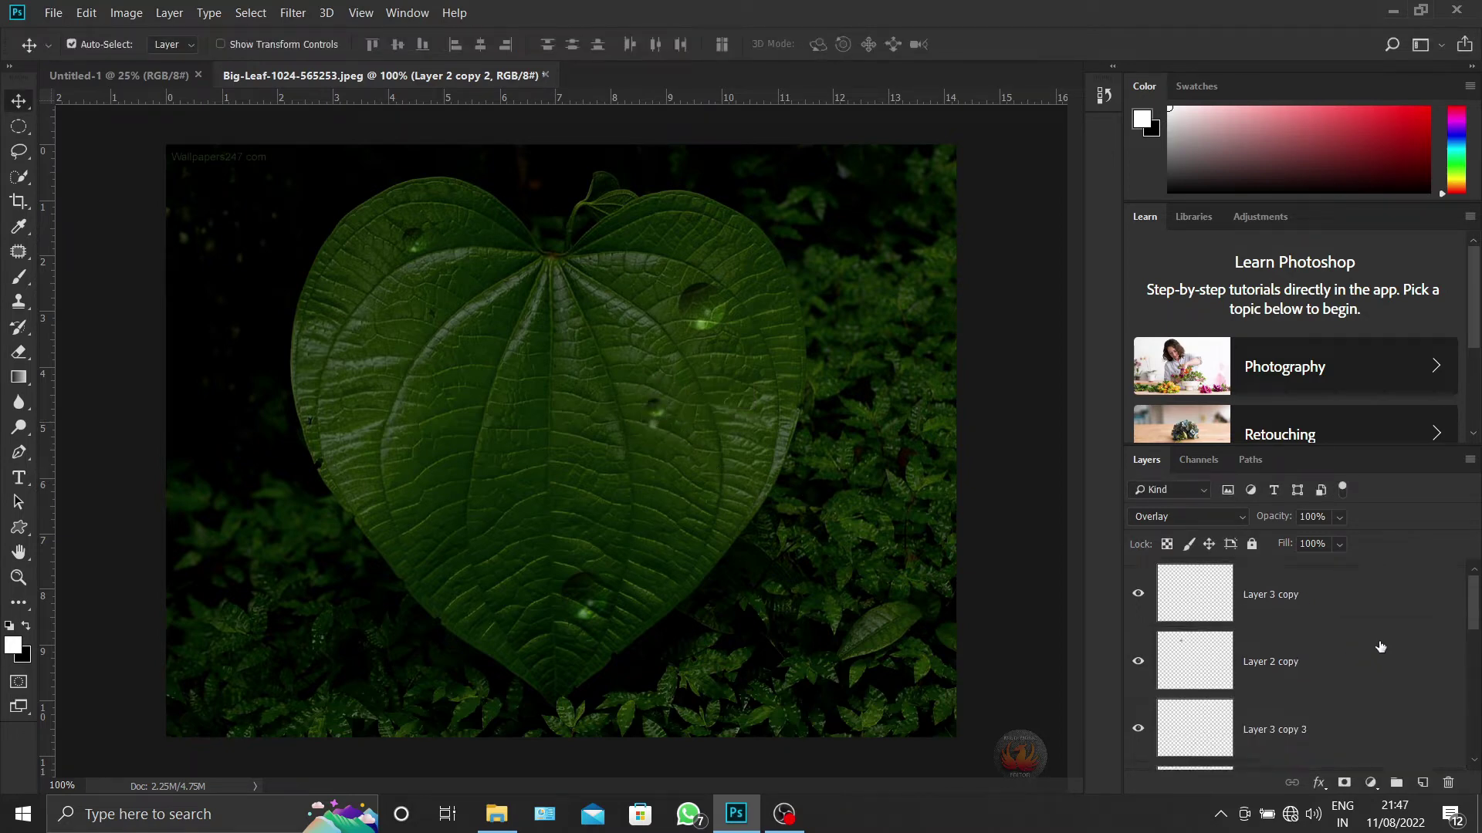
scroll(1380, 647, down, 1)
scroll(1381, 646, down, 1)
Add a slightly smaller drop copy near the leaf's left edge
click(1342, 607)
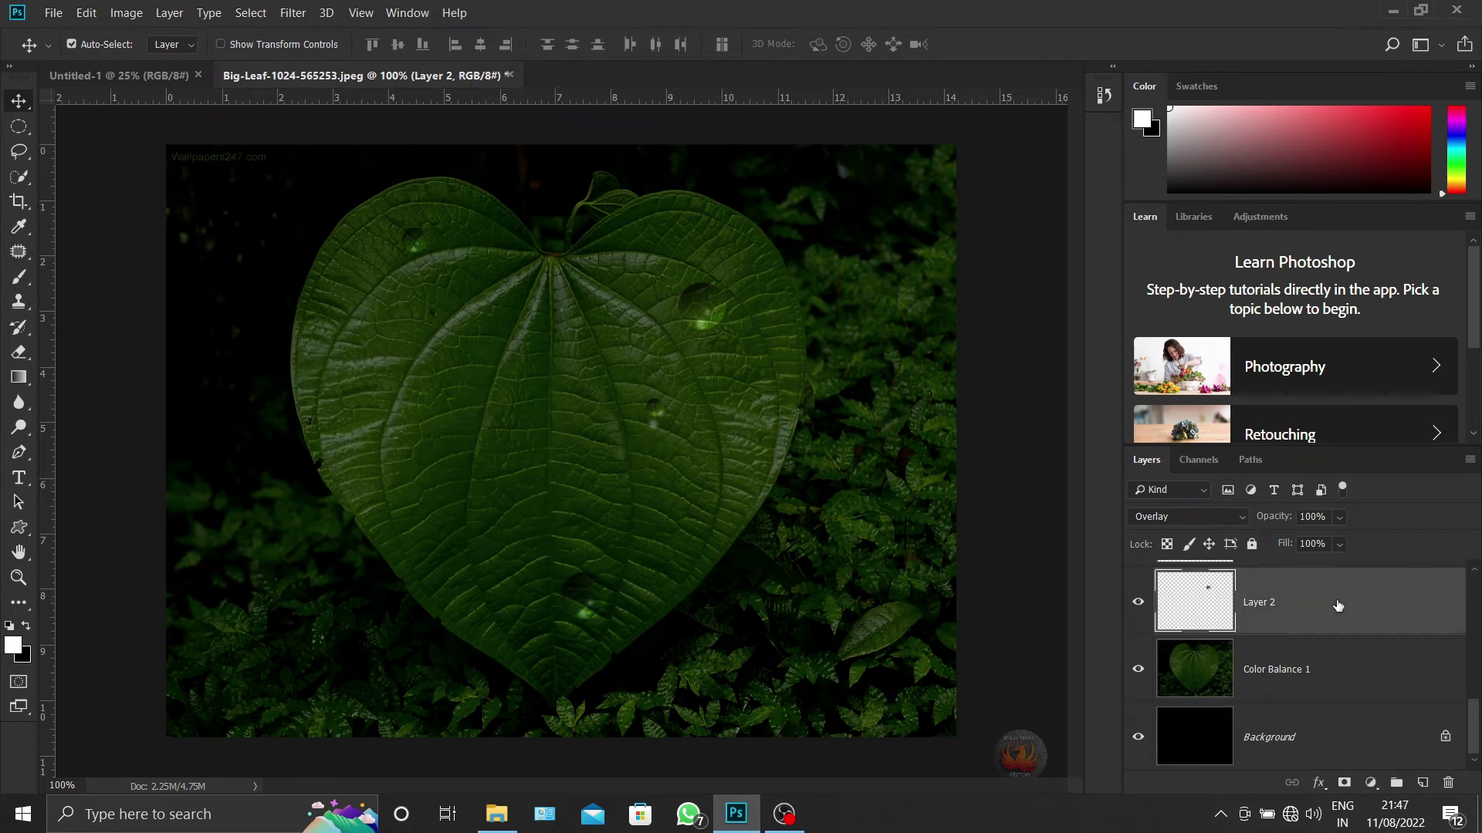
scroll(1340, 606, up, 1)
click(1315, 612)
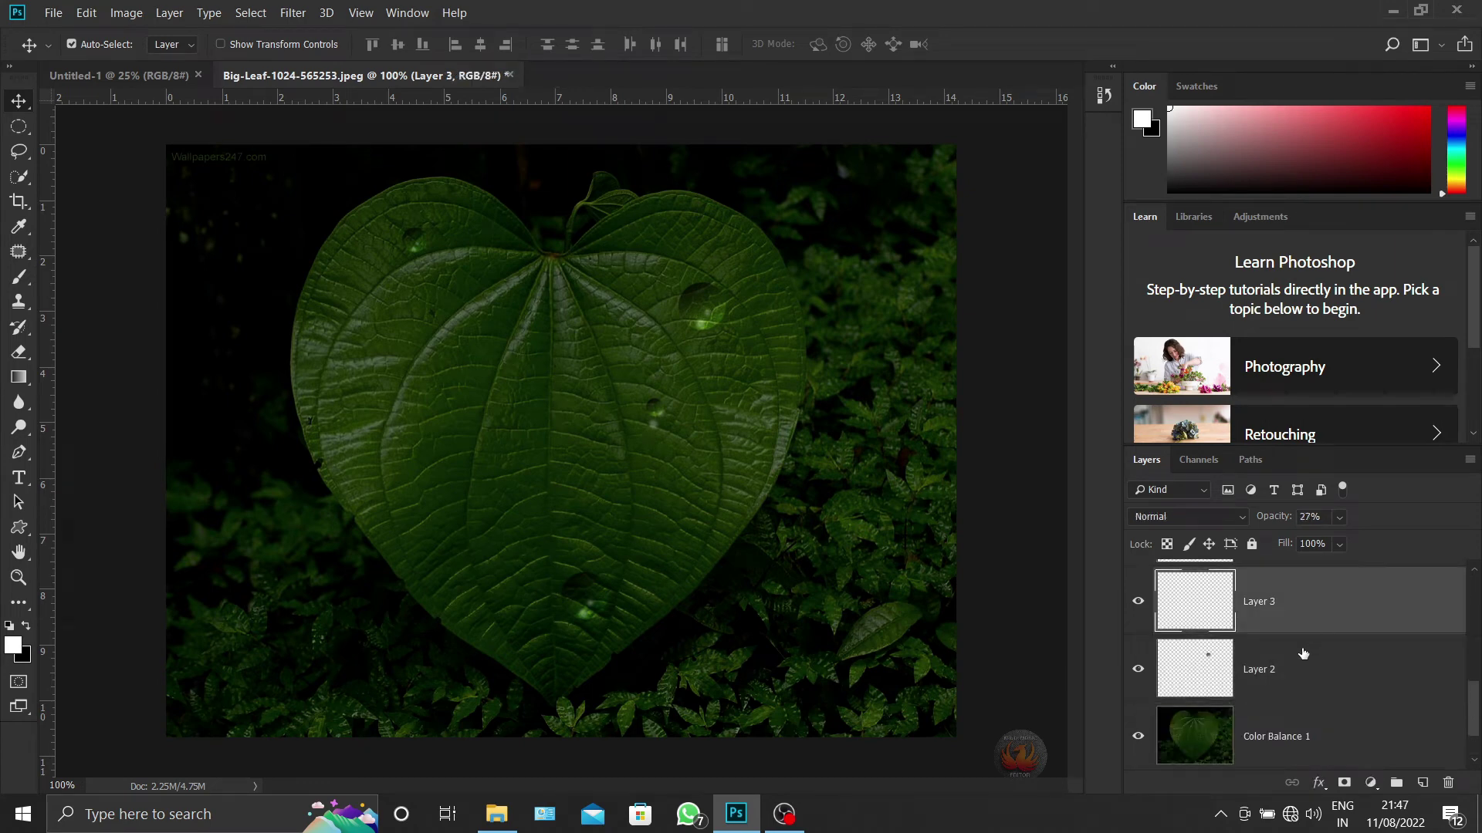
shift+click(1303, 653)
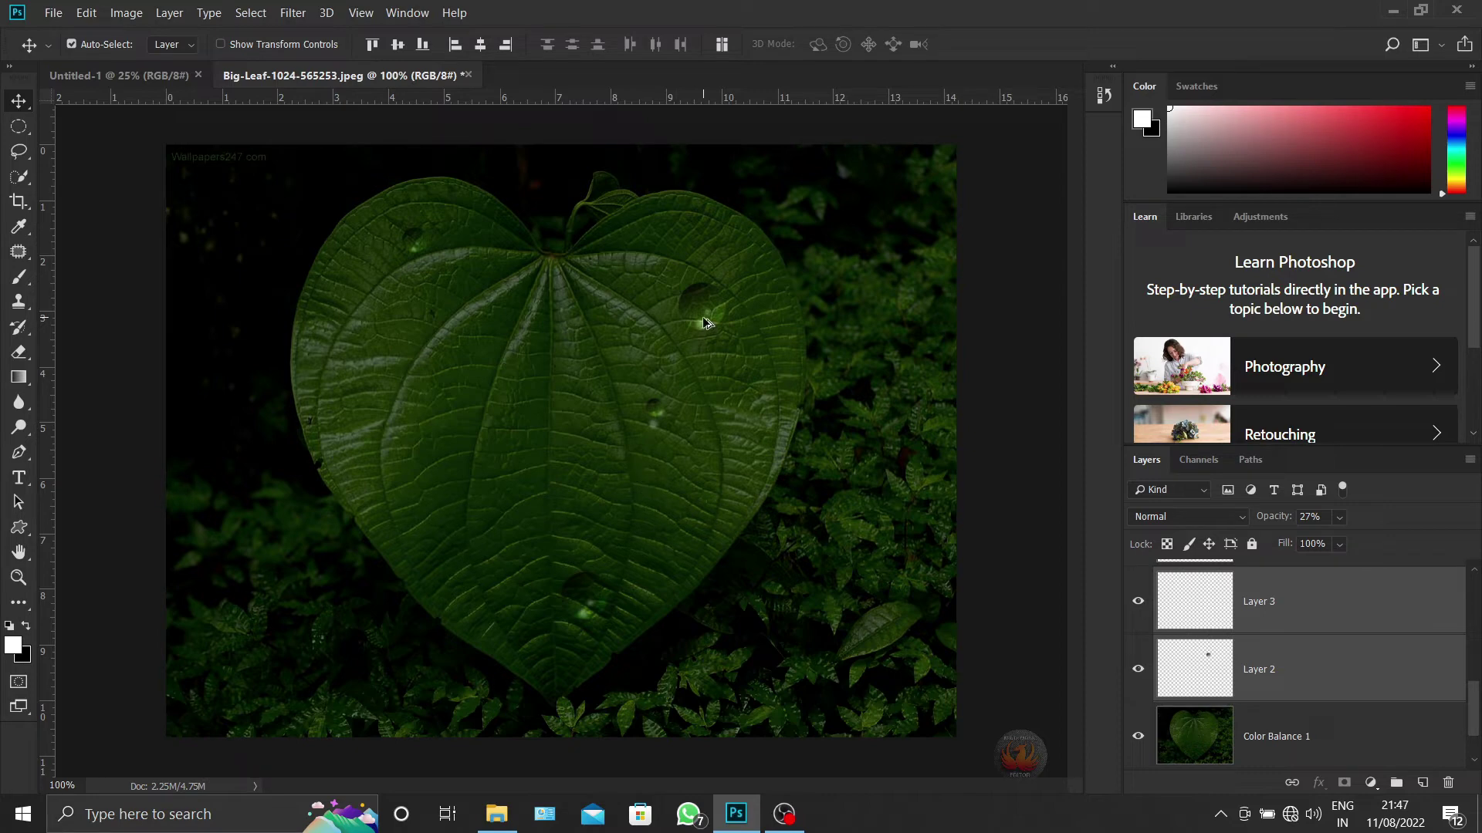
mouse_move(703, 317)
mouse_down()
mouse_move(419, 423)
mouse_move(373, 481)
mouse_up()
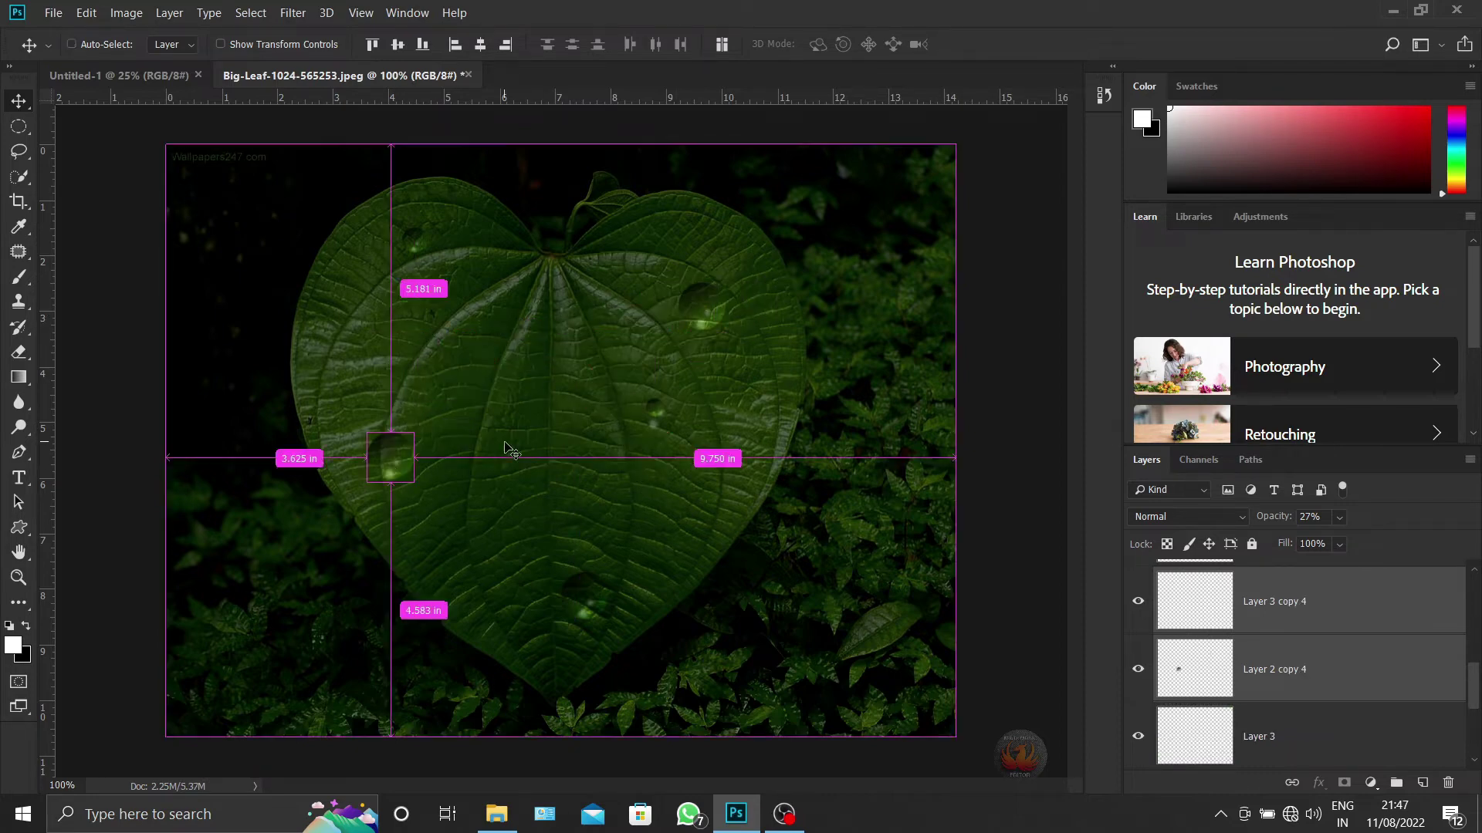
key(ctrl+t)
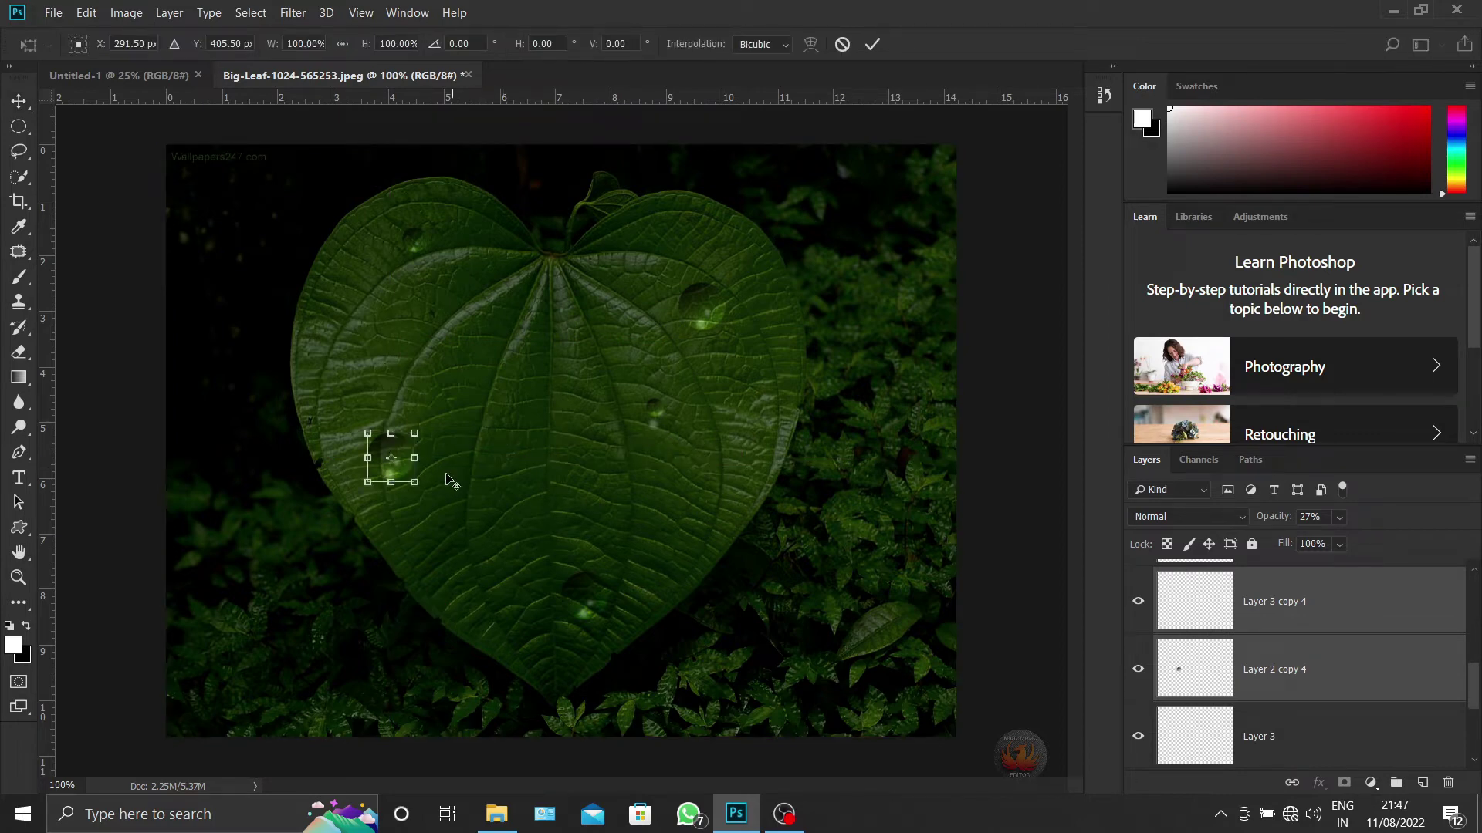
drag(416, 484, 404, 460)
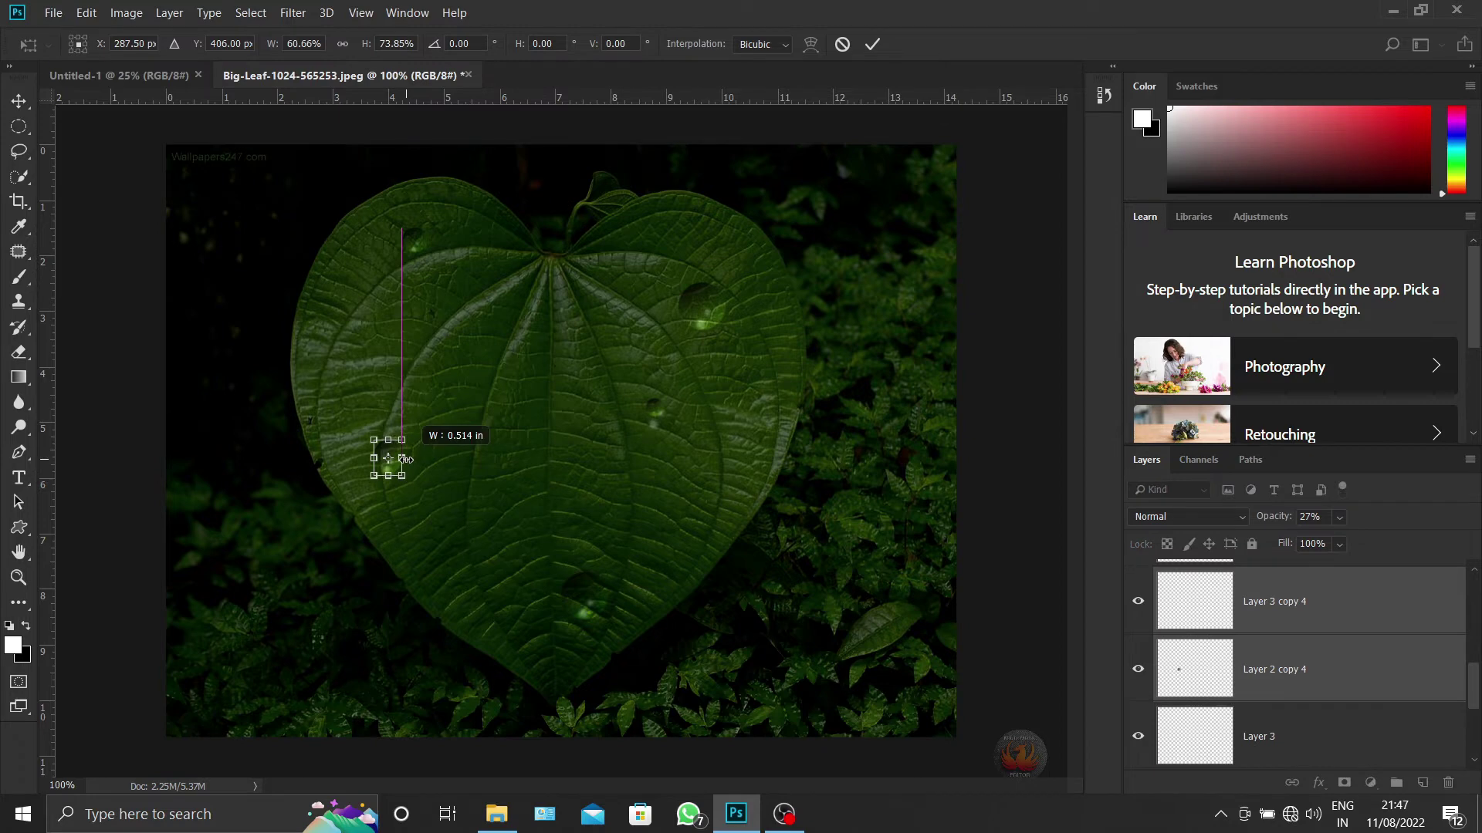
key(Return)
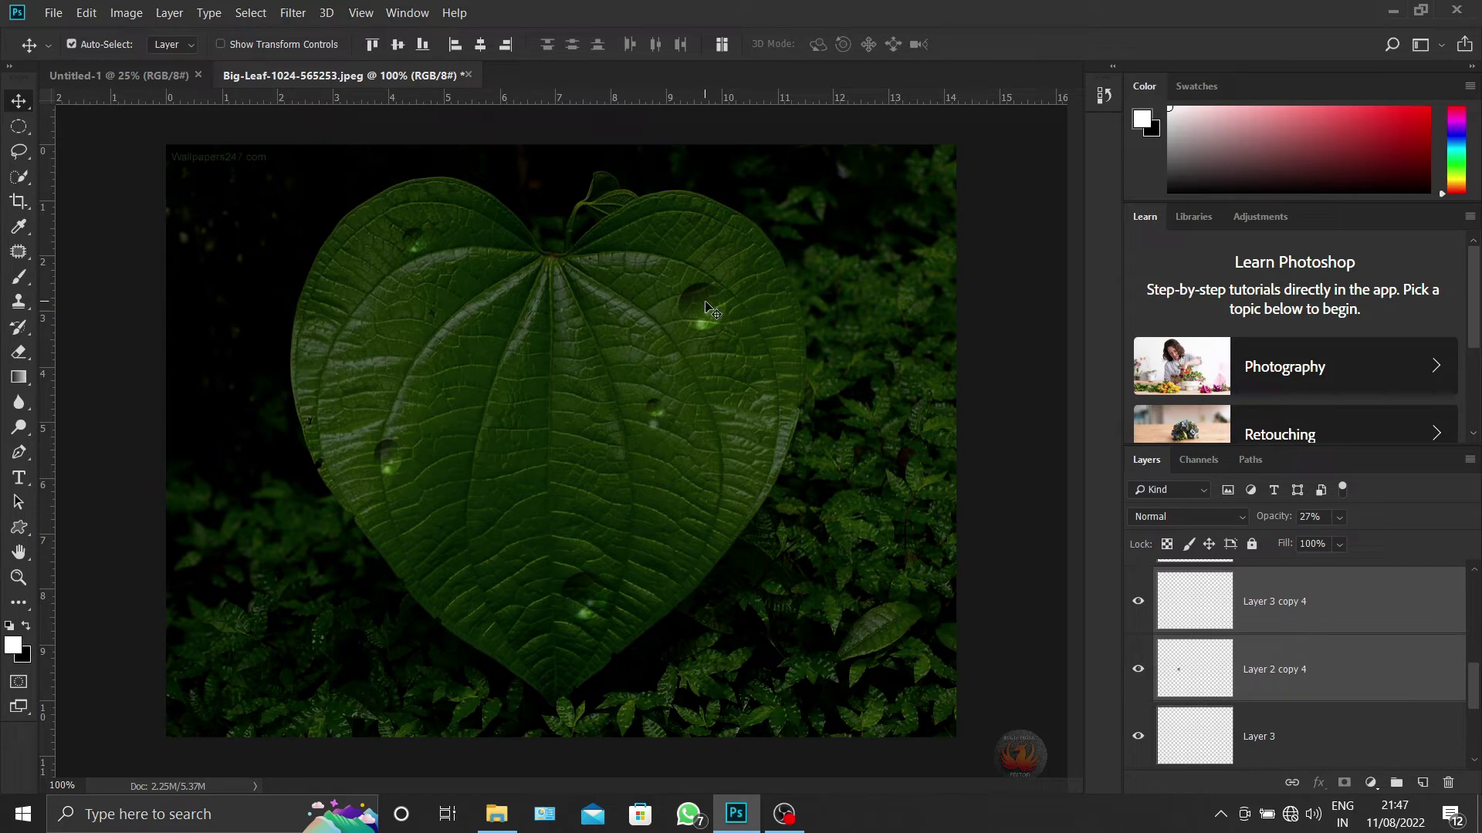
Add another drop copy left of centre, enlarged to about 169%
scroll(1309, 636, down, 1)
click(1273, 737)
shift+click(1285, 675)
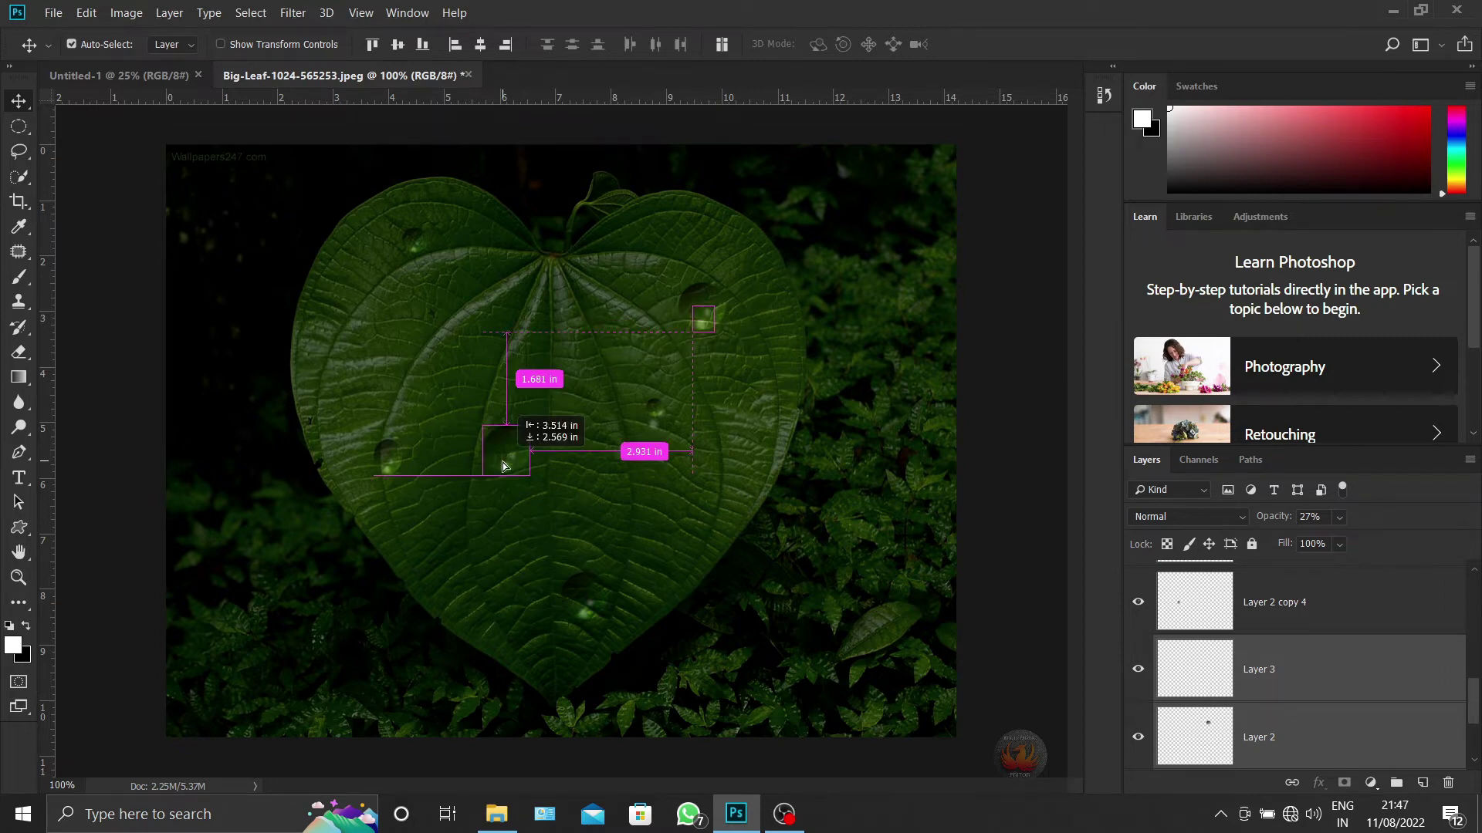
drag(622, 354, 502, 461)
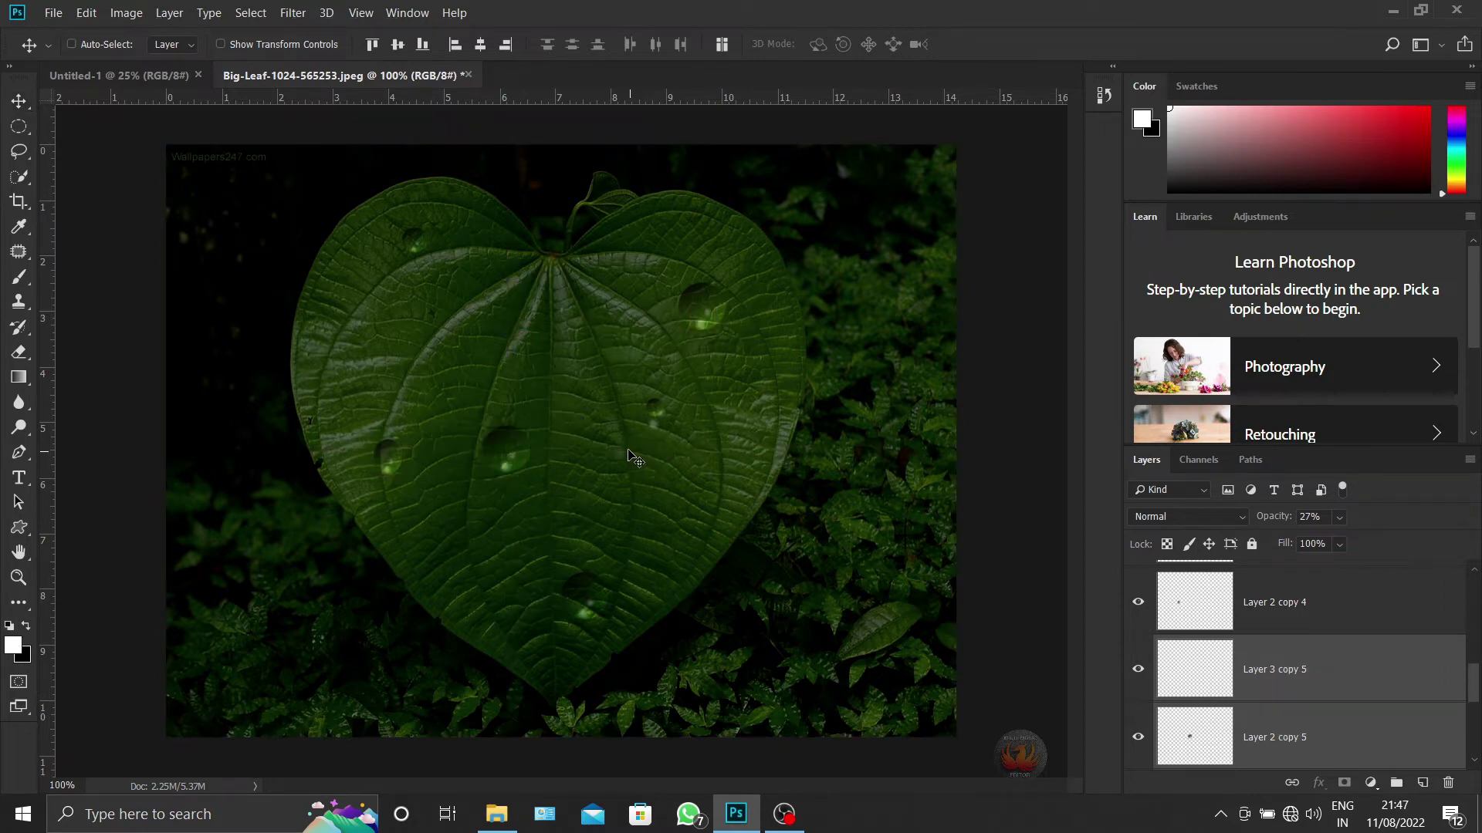
key(ctrl+t)
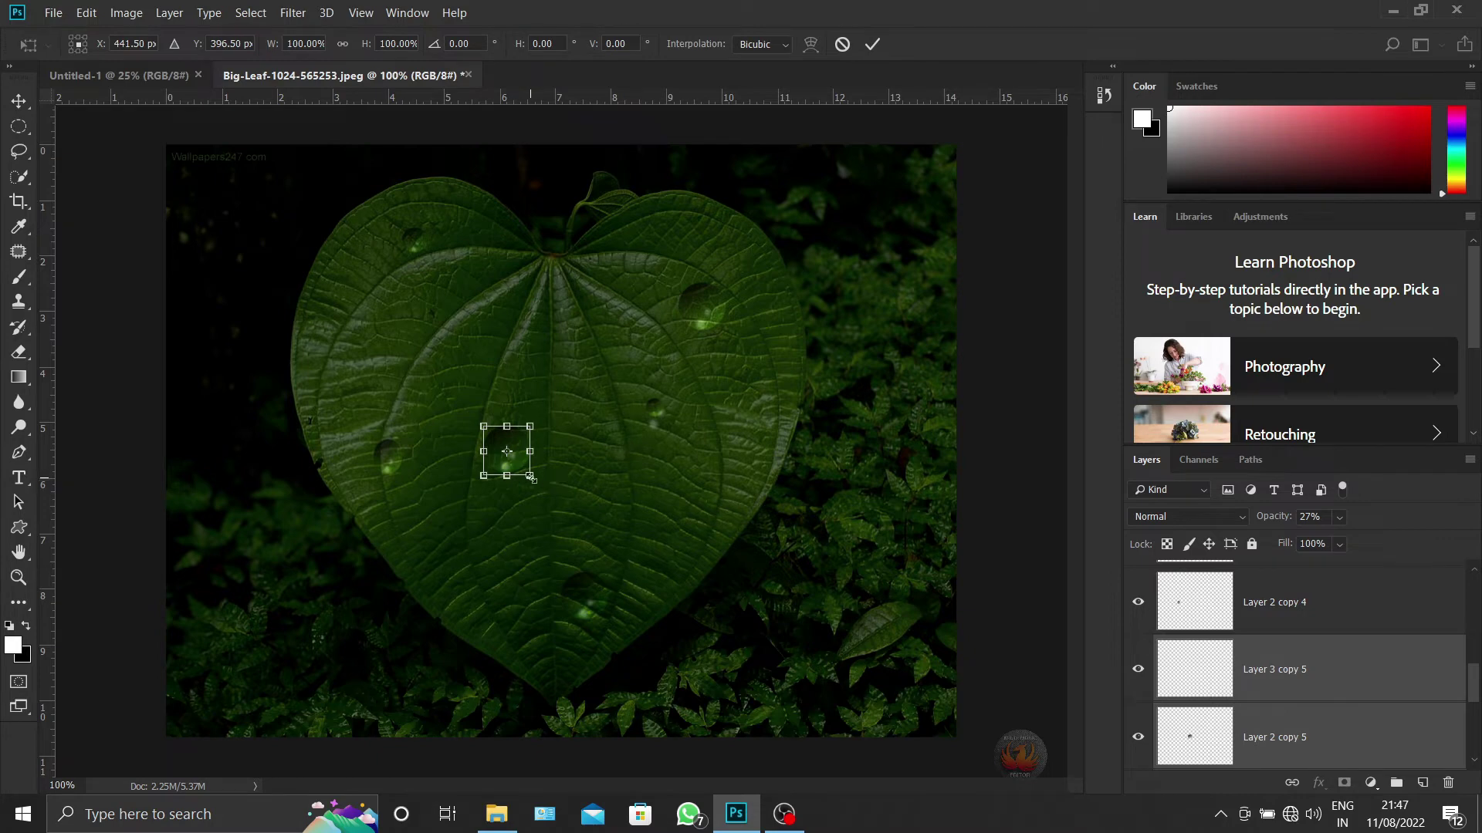
drag(529, 475, 542, 500)
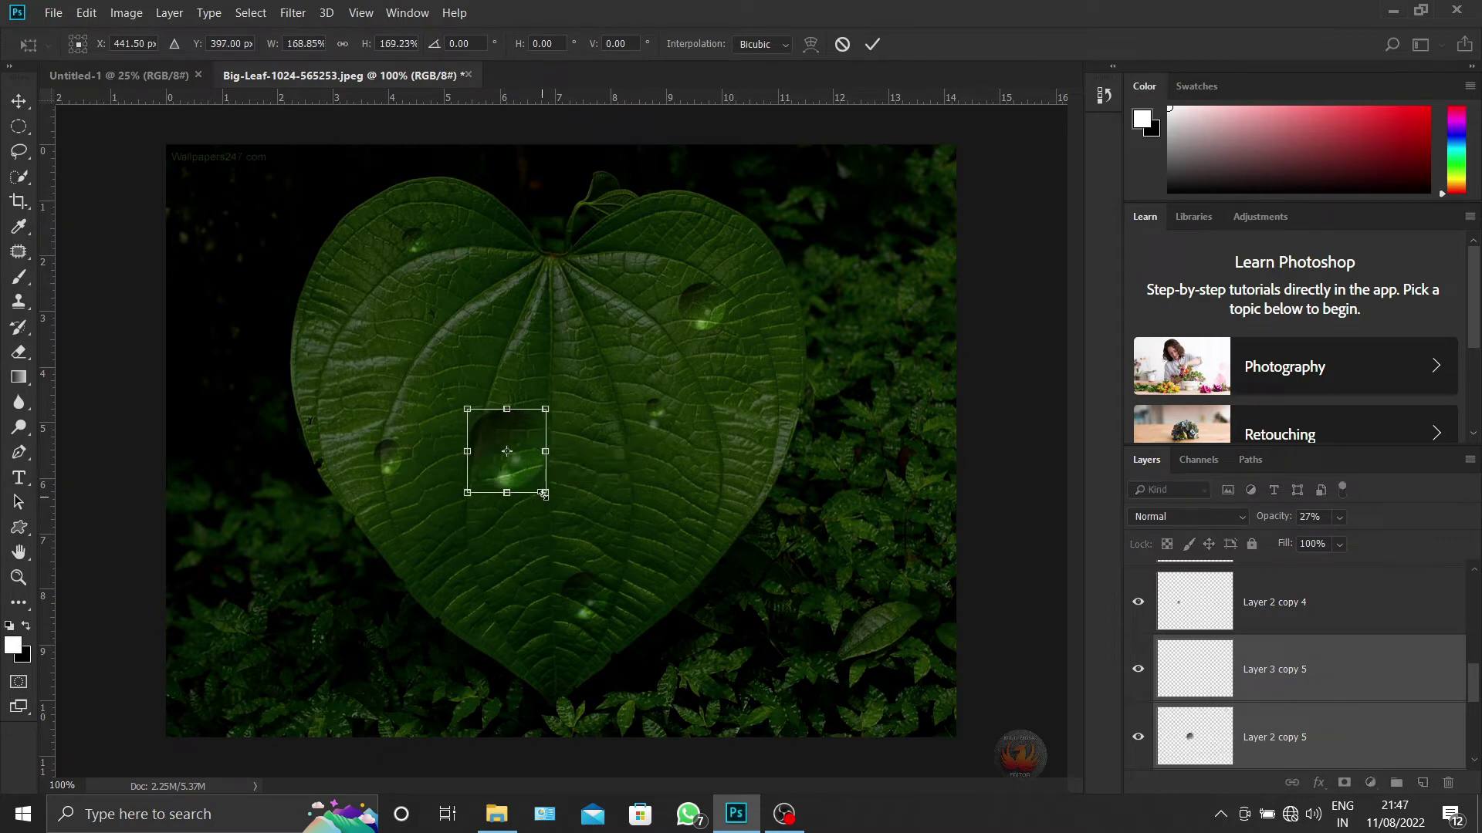
key(Return)
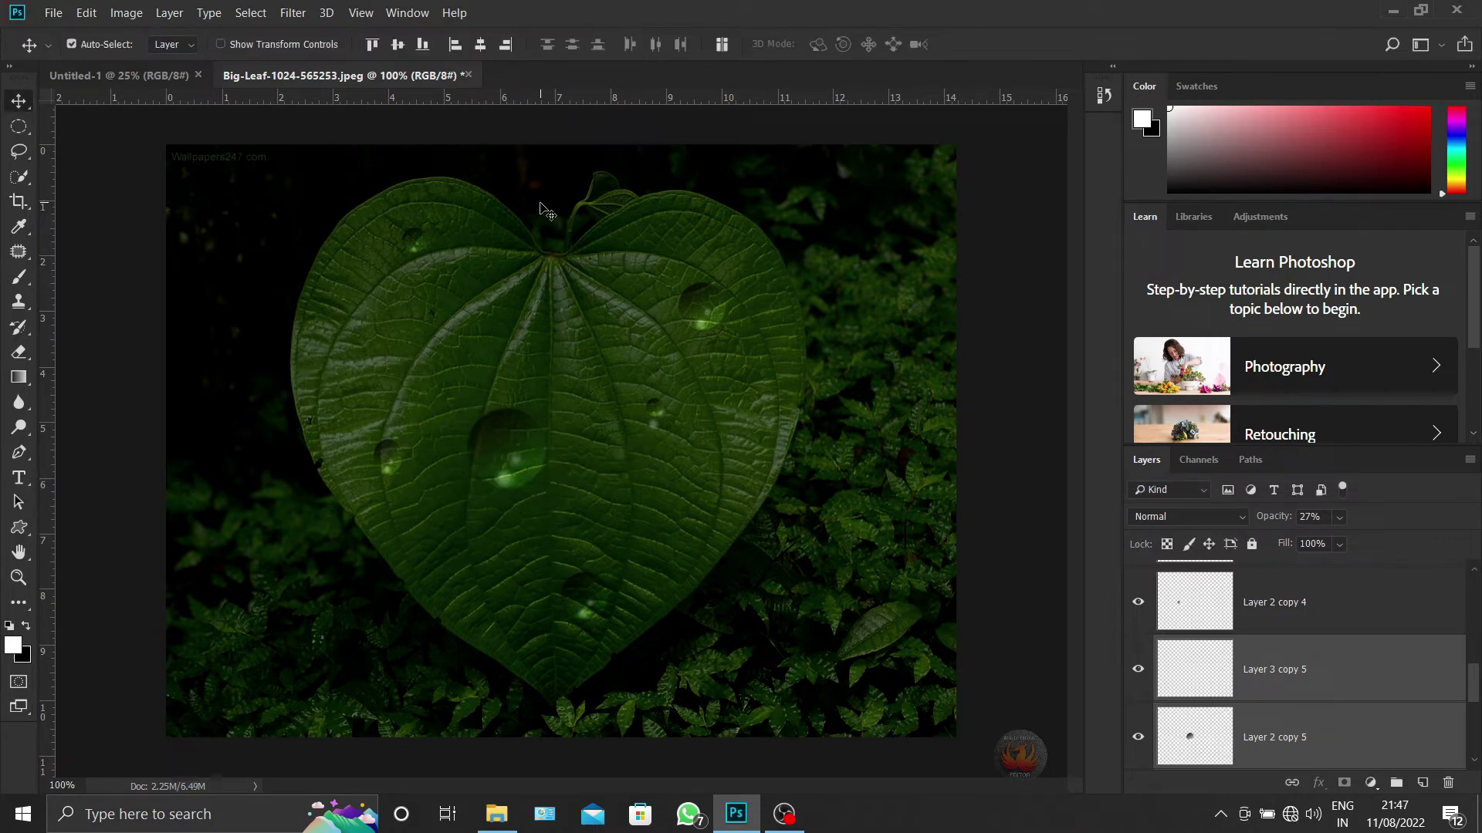
Liquify the enlarged drop, pulling its top up into a long thin teardrop spike
click(300, 14)
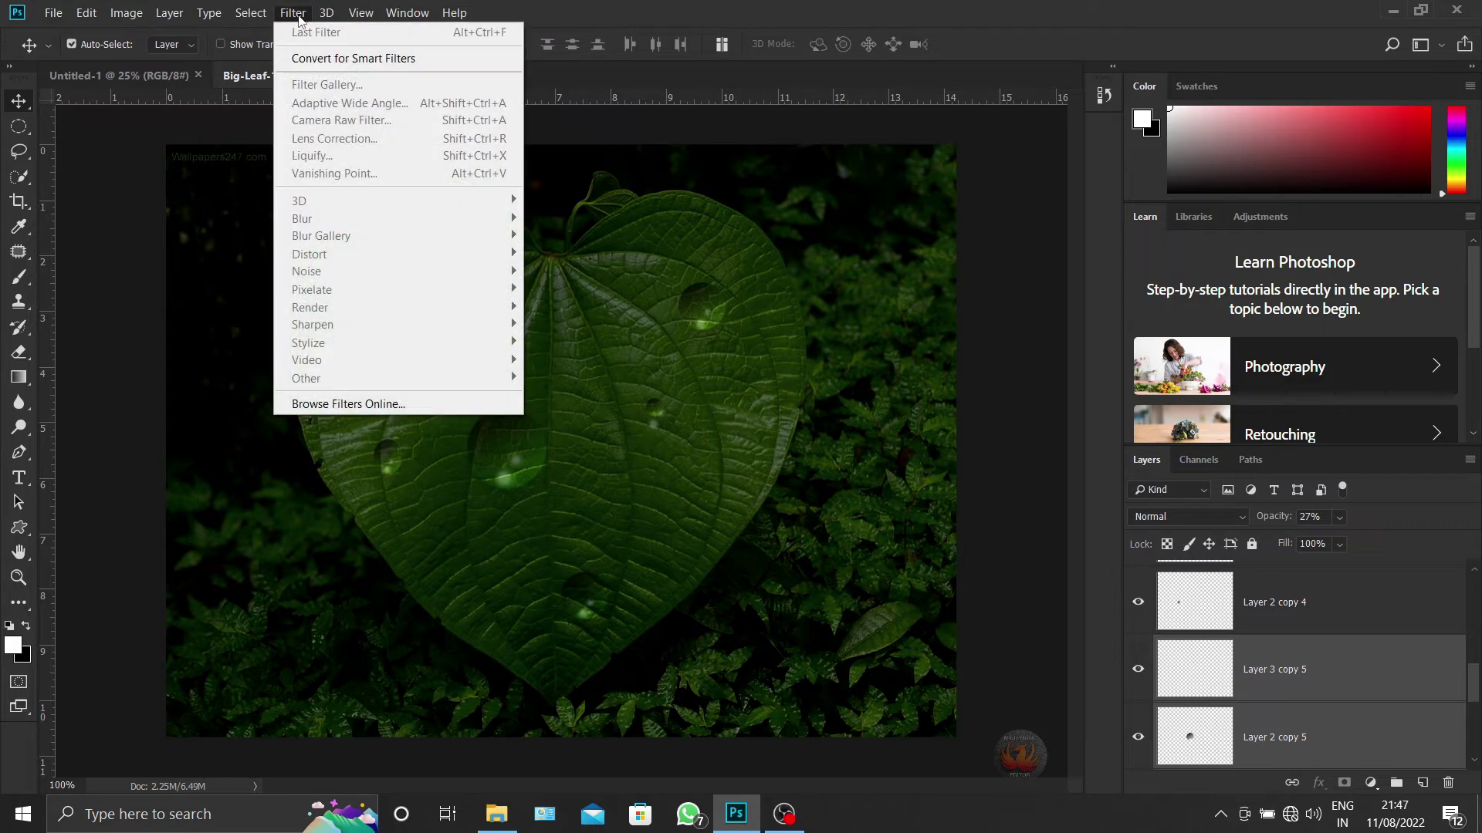
click(1278, 737)
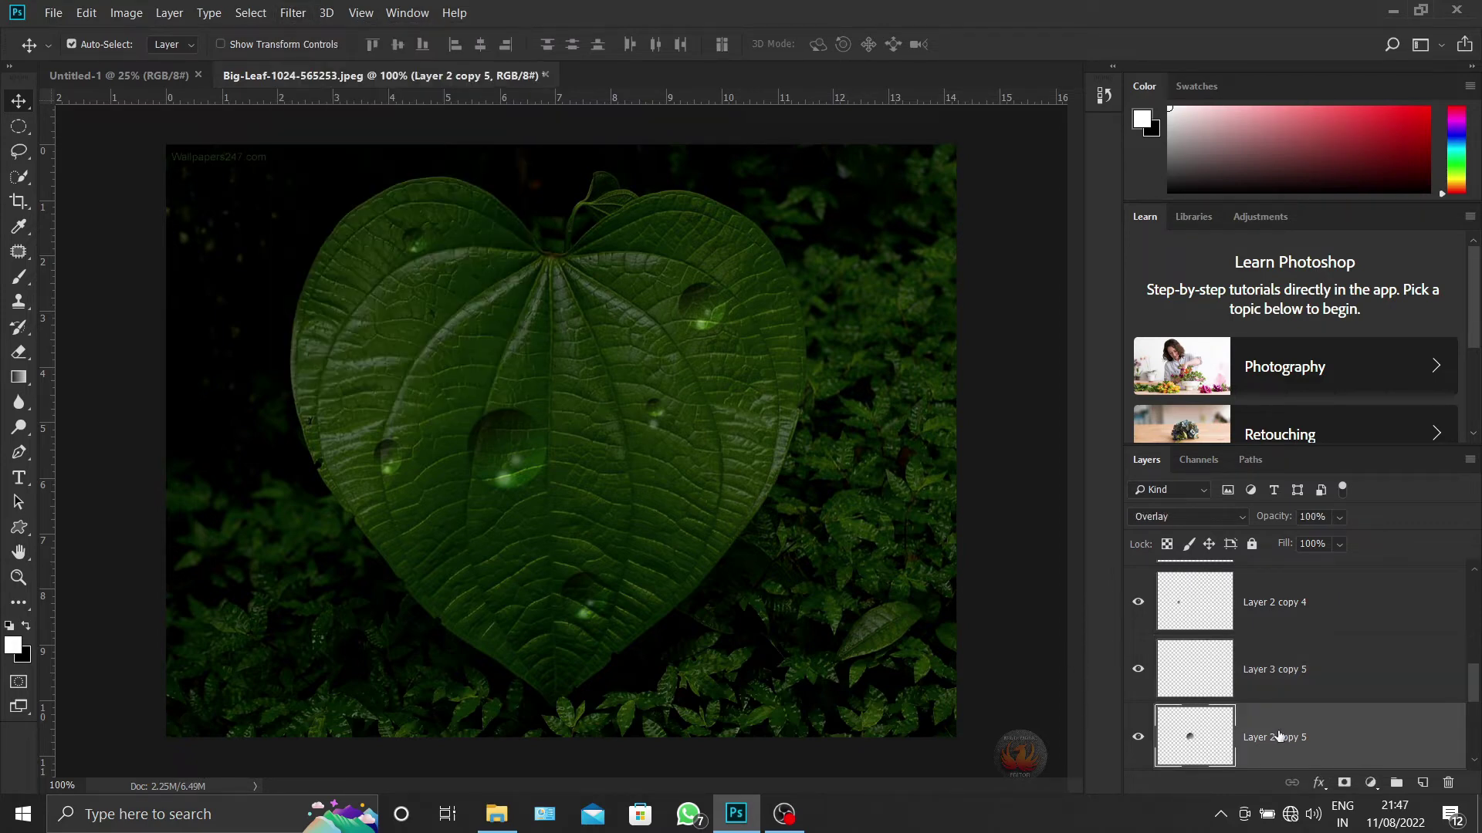
click(296, 16)
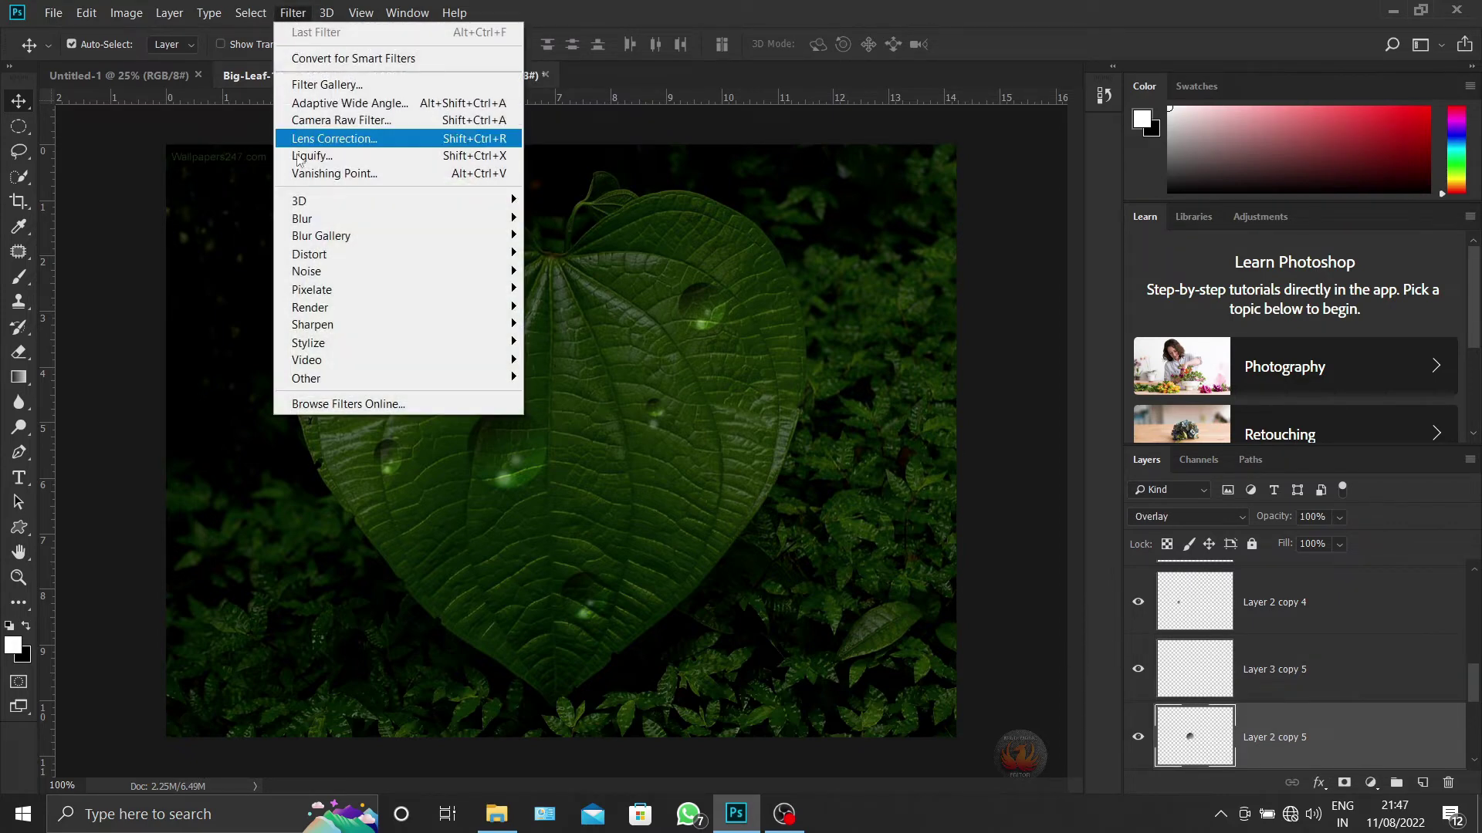
click(382, 158)
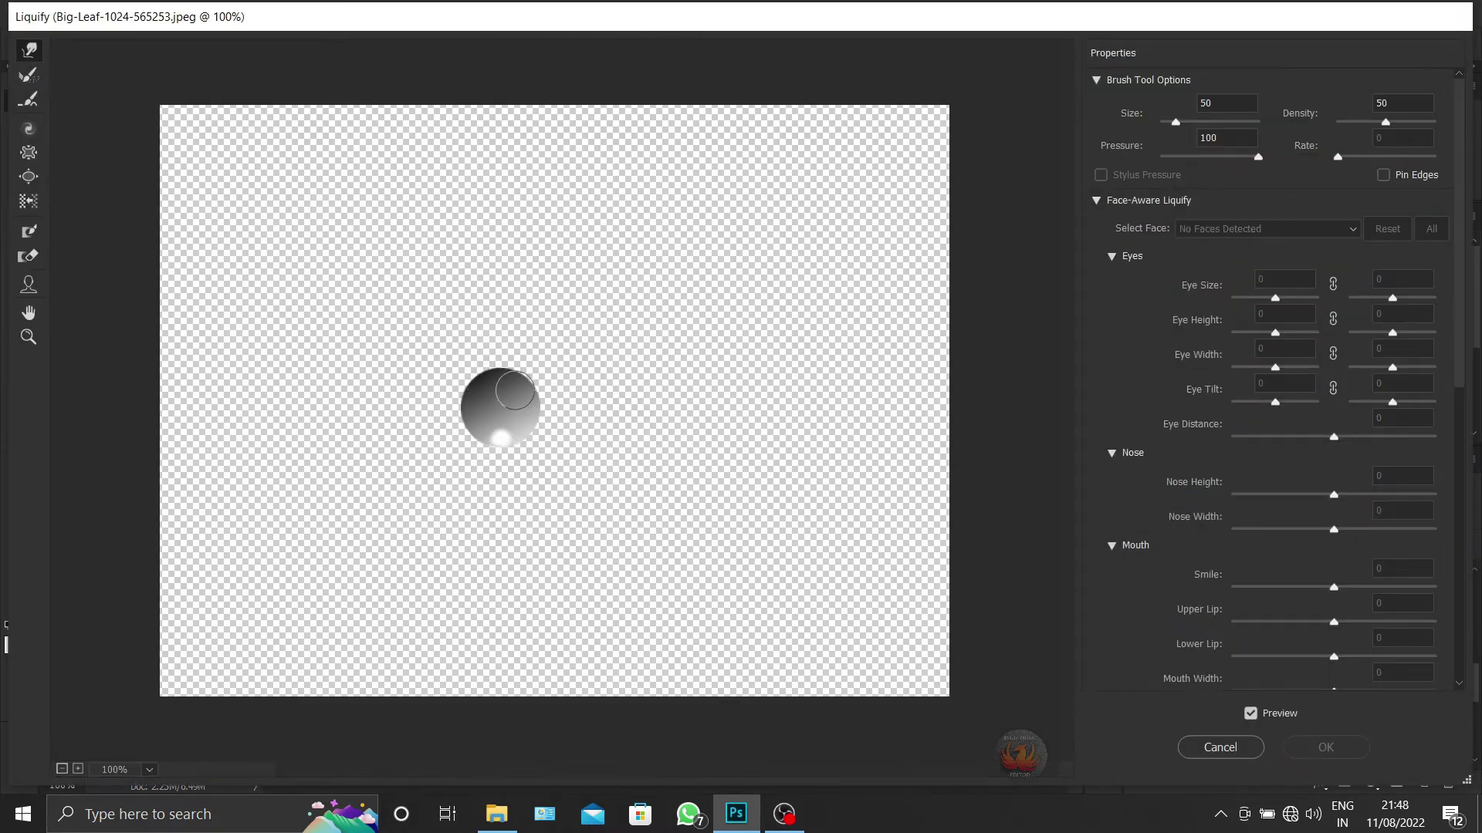
drag(505, 384, 515, 303)
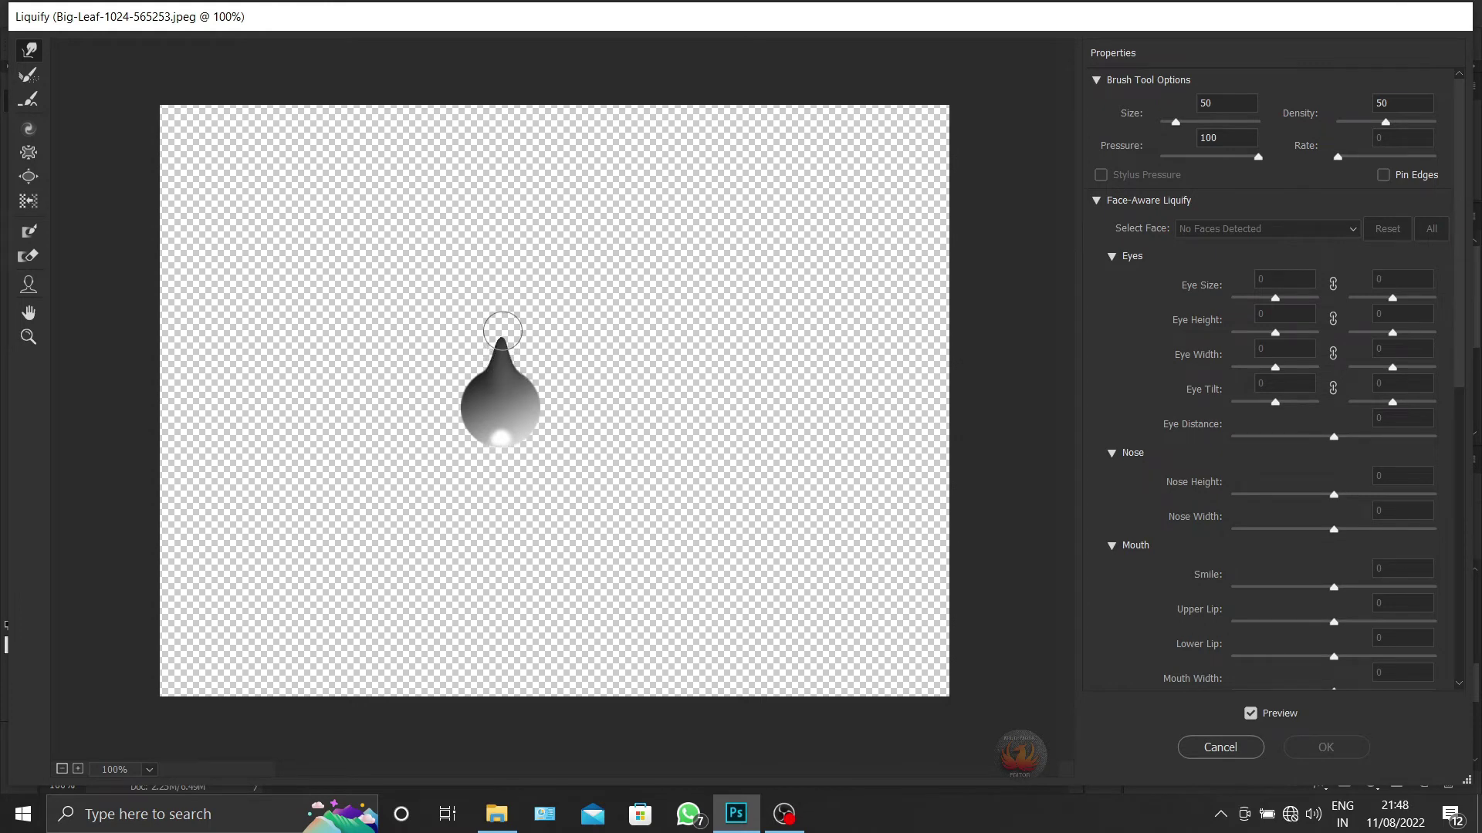
drag(506, 359, 518, 289)
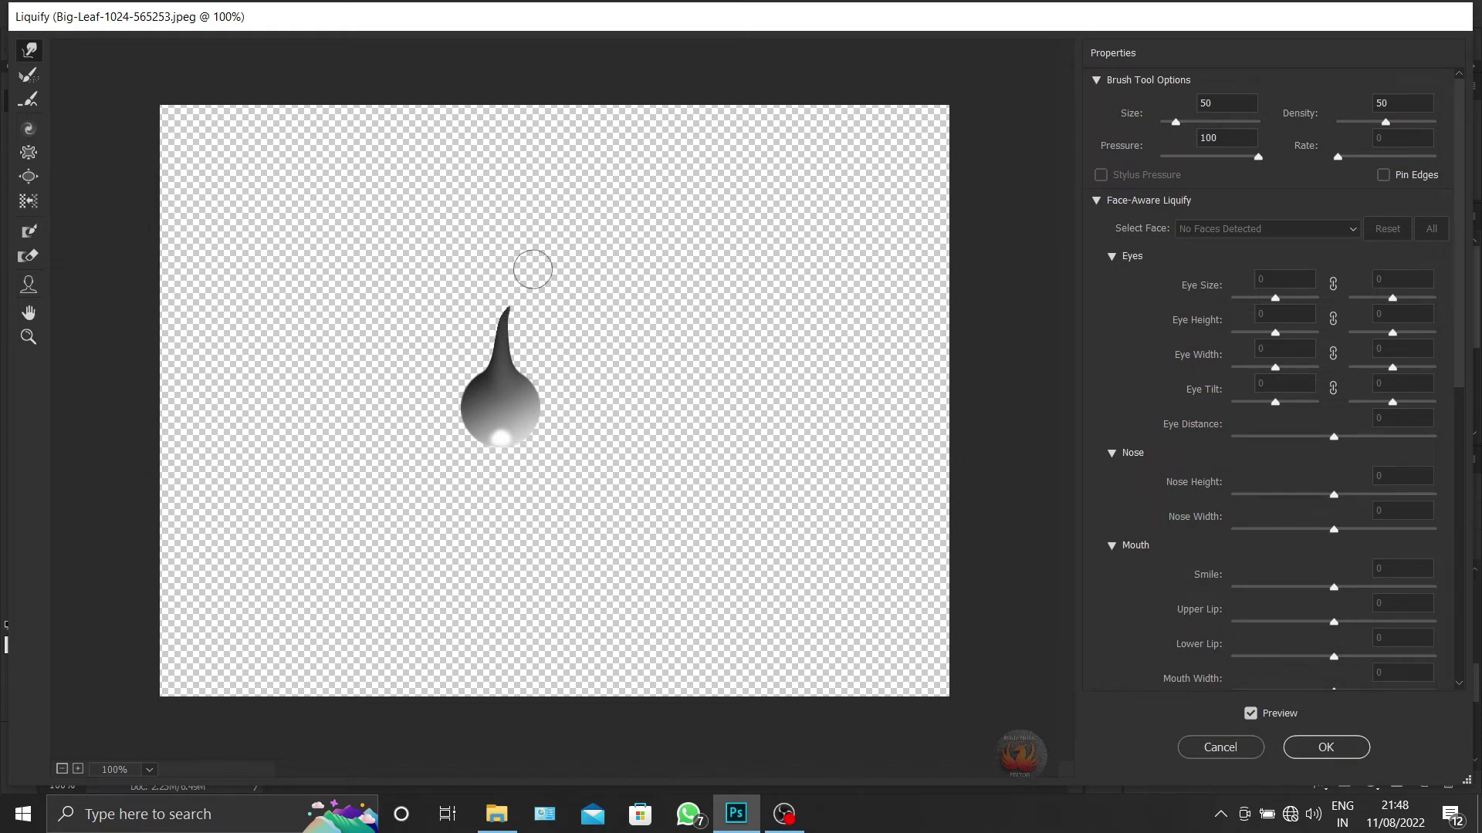
click(1326, 747)
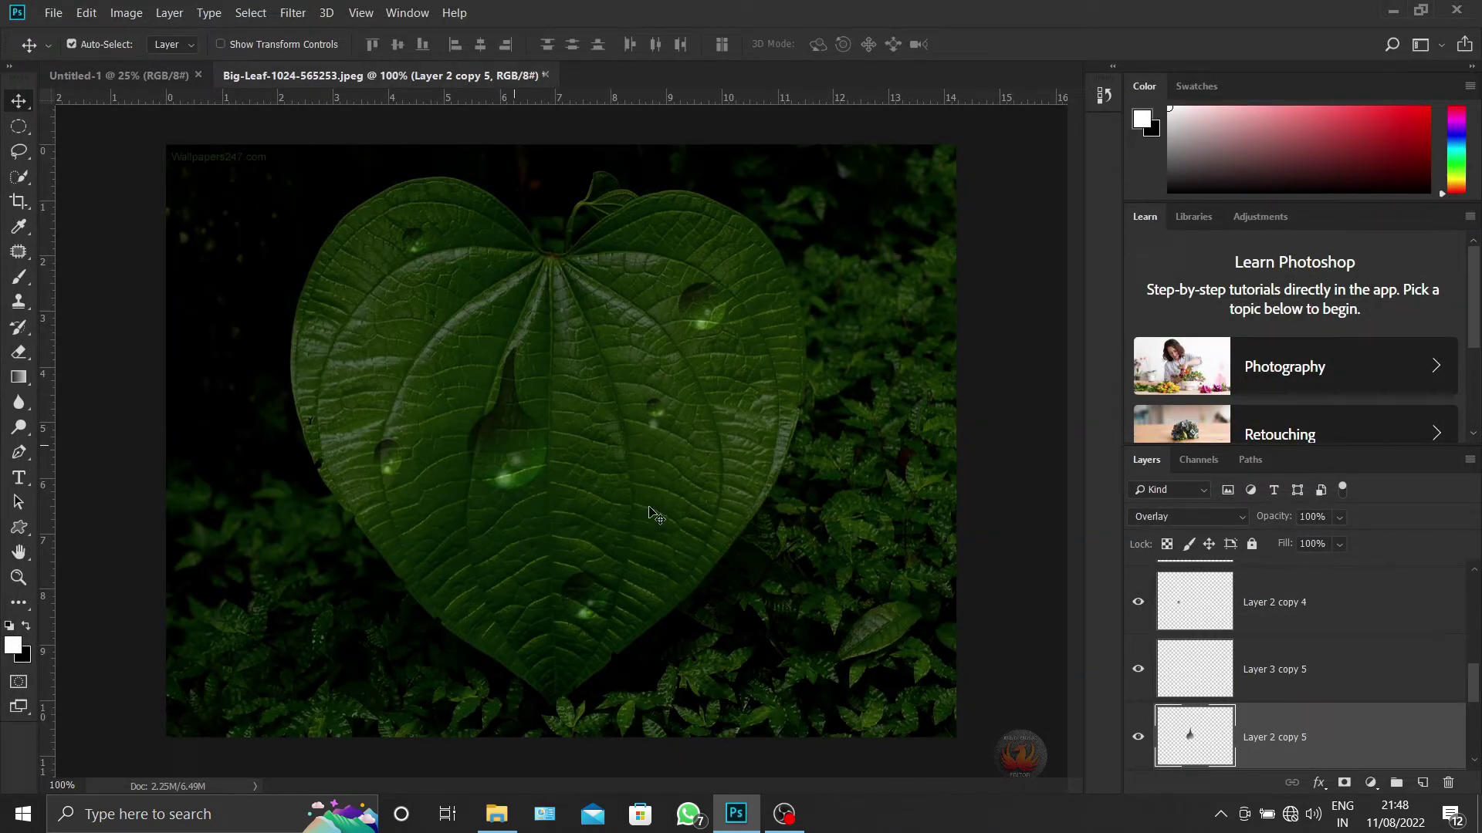
Scale the teardrop layers to about 54% and move them up the leaf's centre vein
ctrl+click(1318, 687)
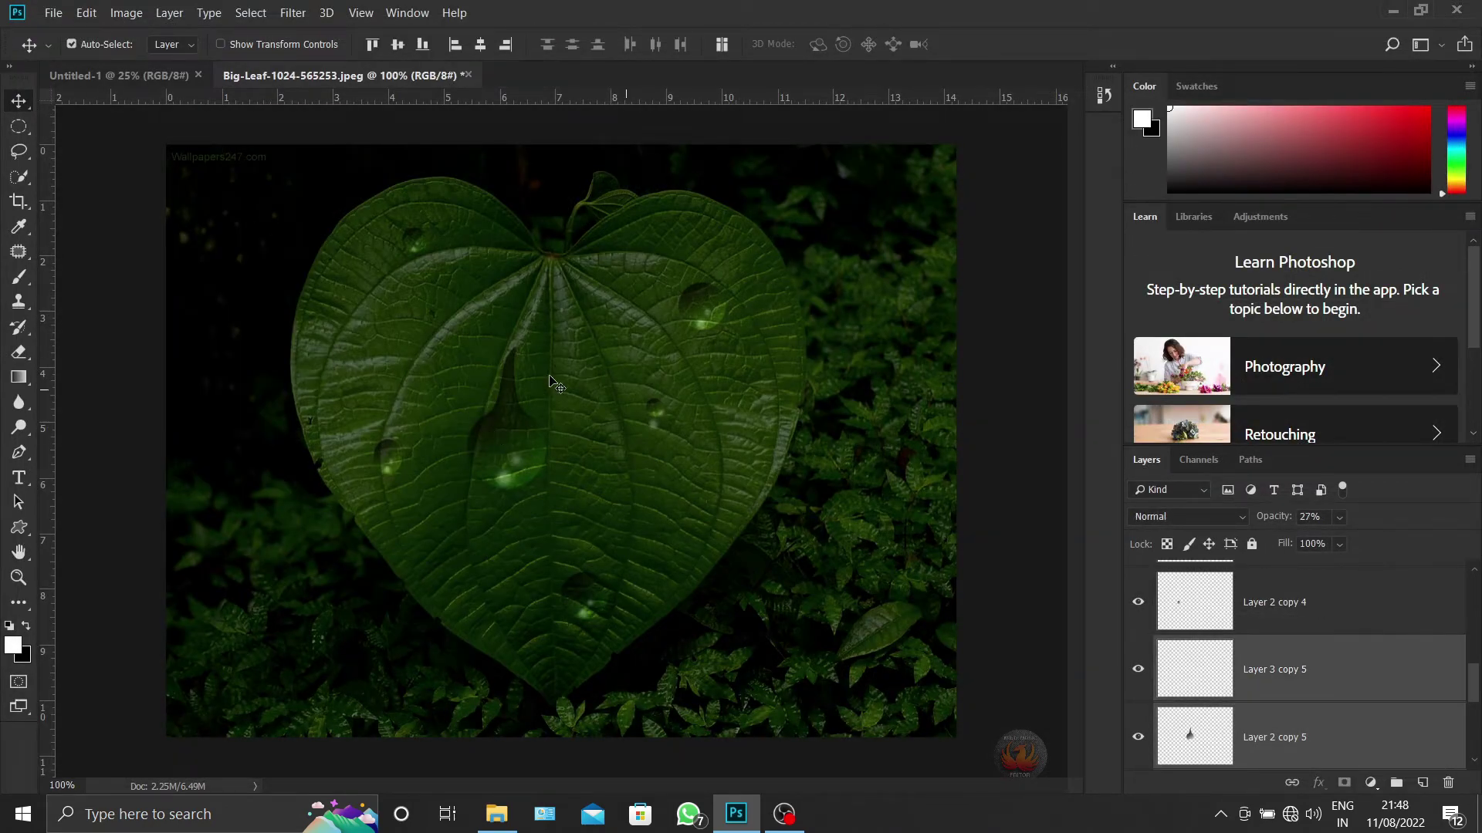
drag(509, 430, 531, 431)
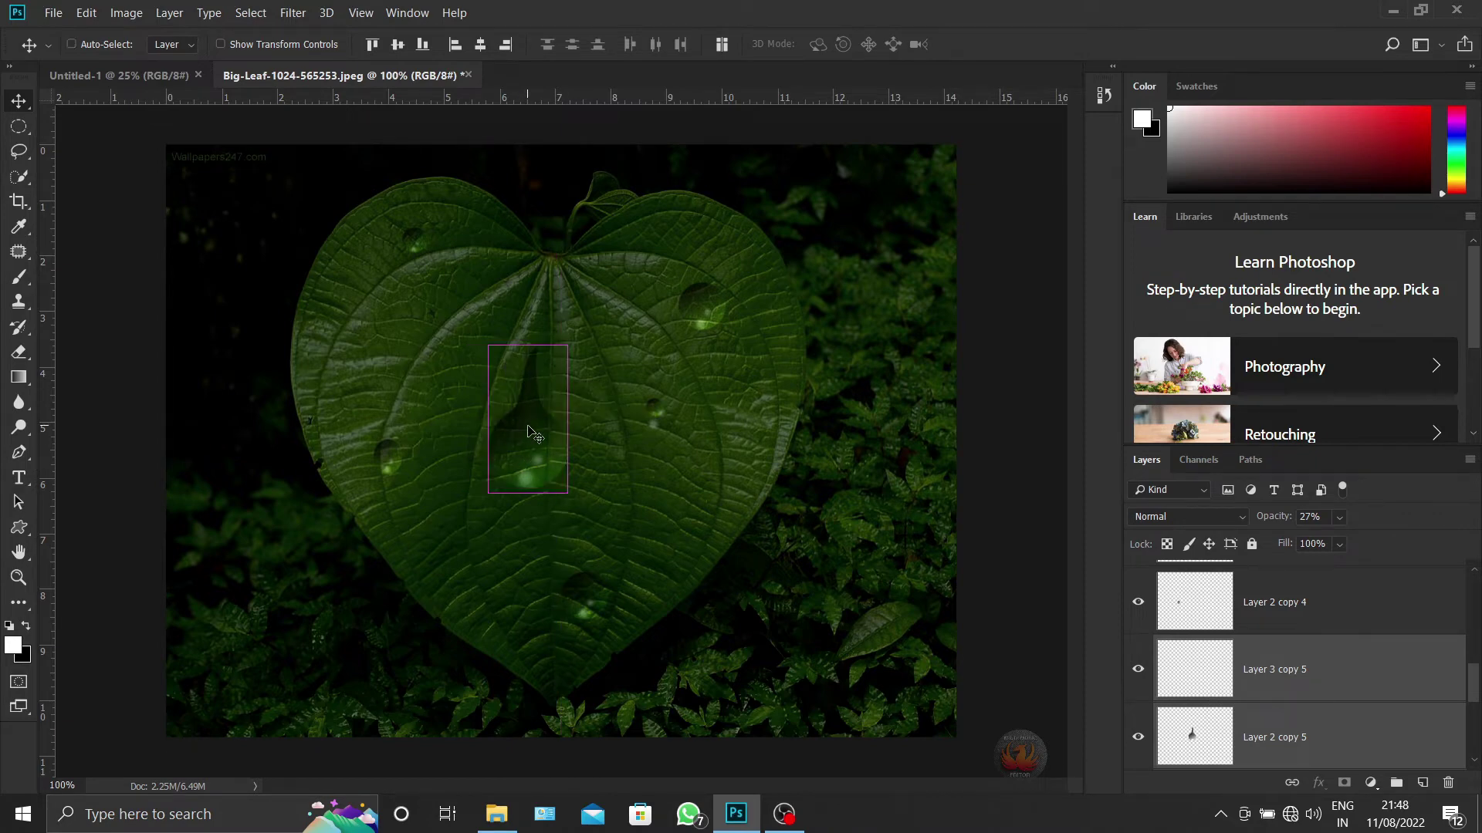
key(ctrl+t)
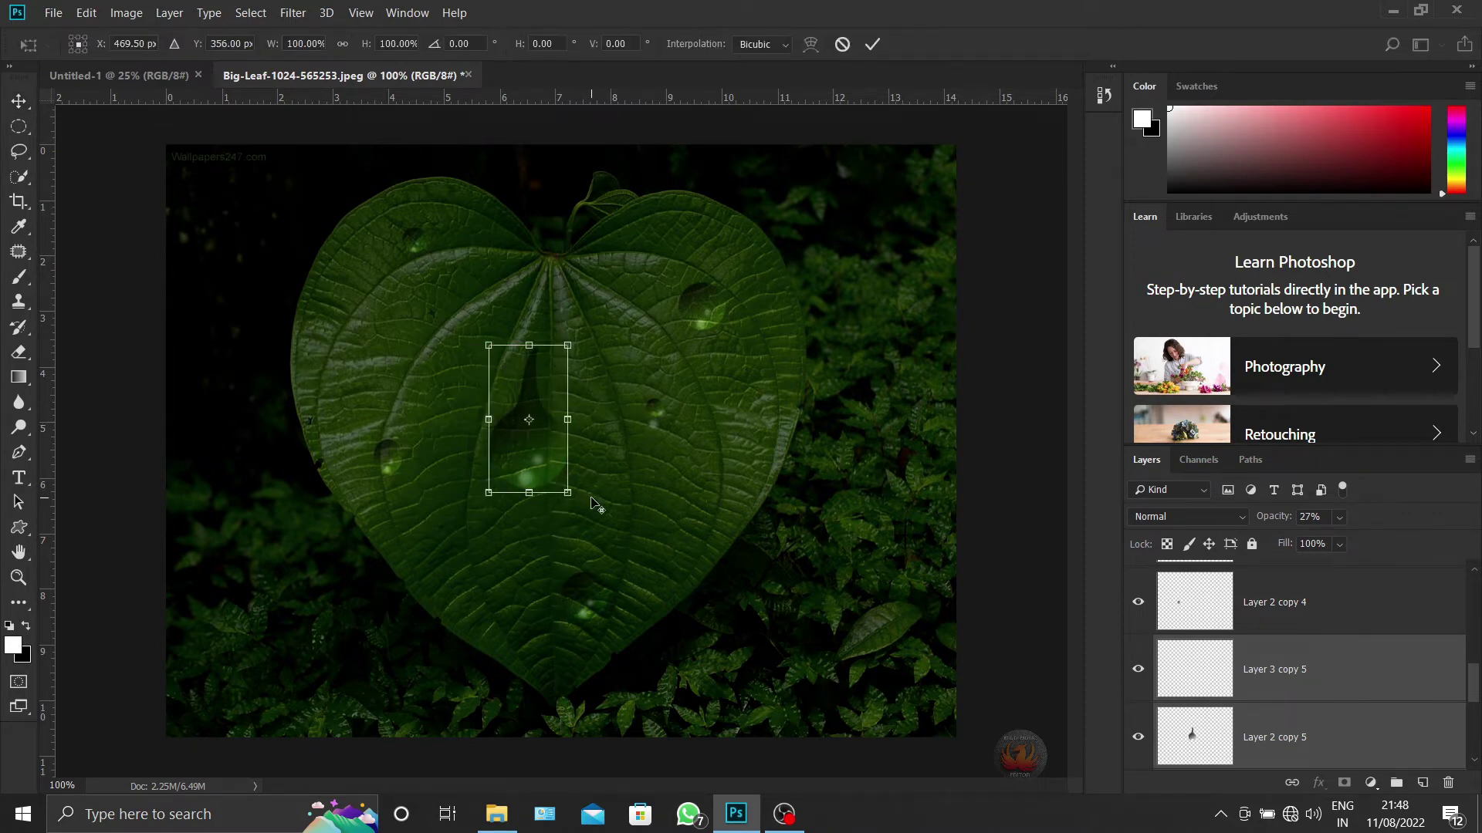
mouse_move(569, 494)
mouse_down()
mouse_move(551, 459)
mouse_move(572, 318)
mouse_up()
key(Return)
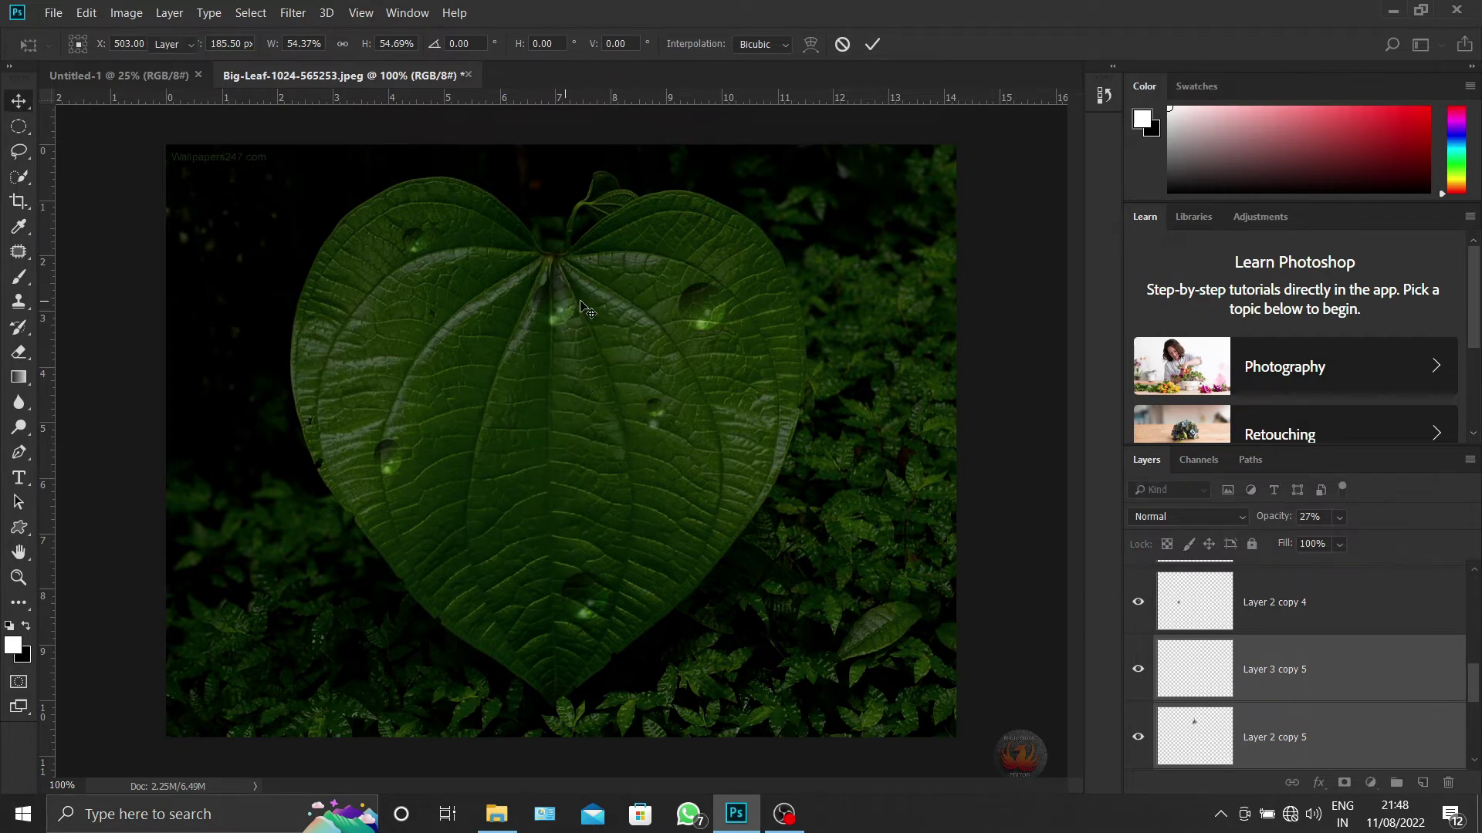
Narrow the teardrop's width to 66%
key(ctrl)
key(ctrl+t)
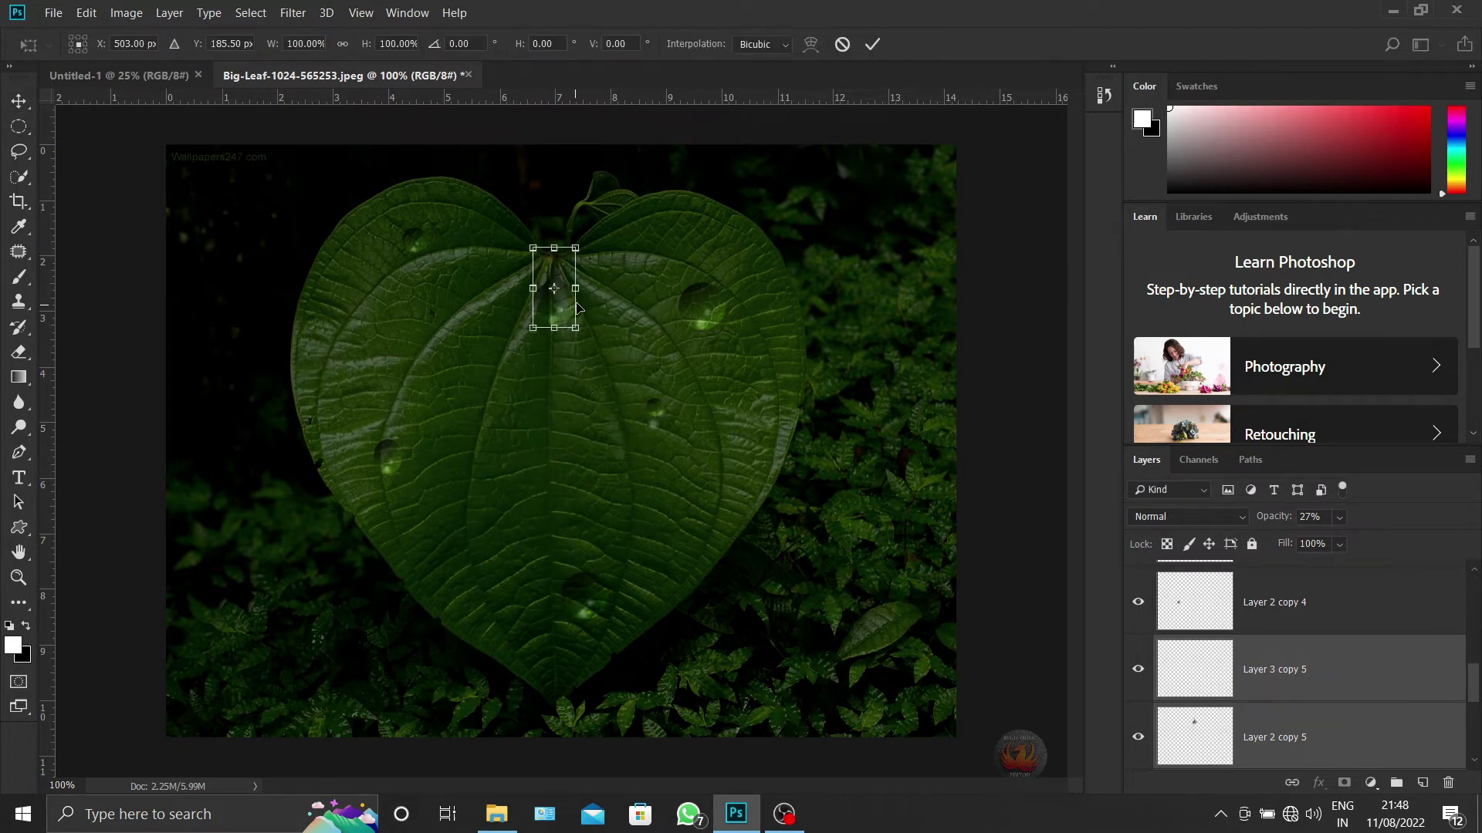
drag(575, 290, 560, 313)
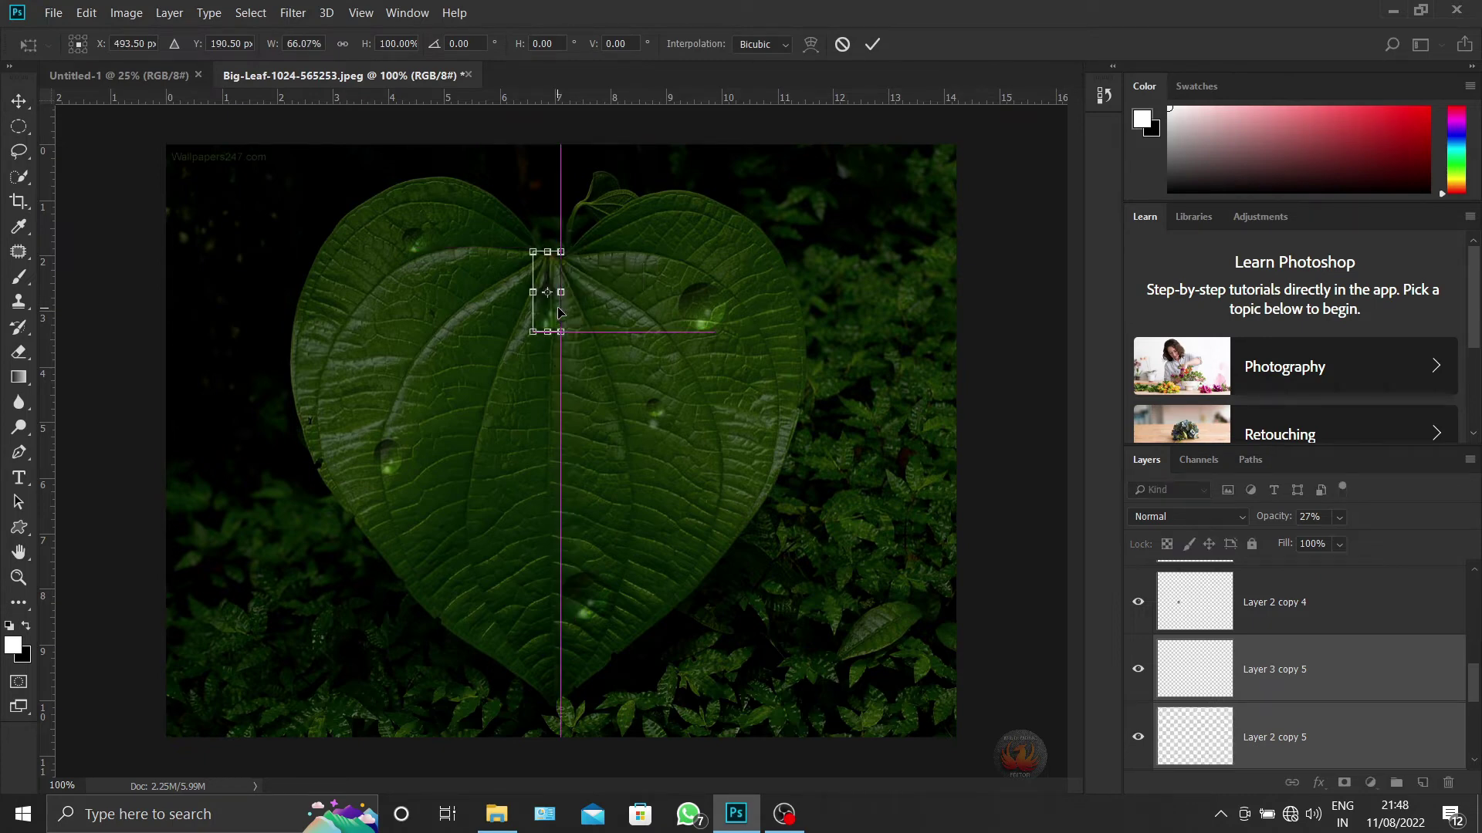
click(872, 44)
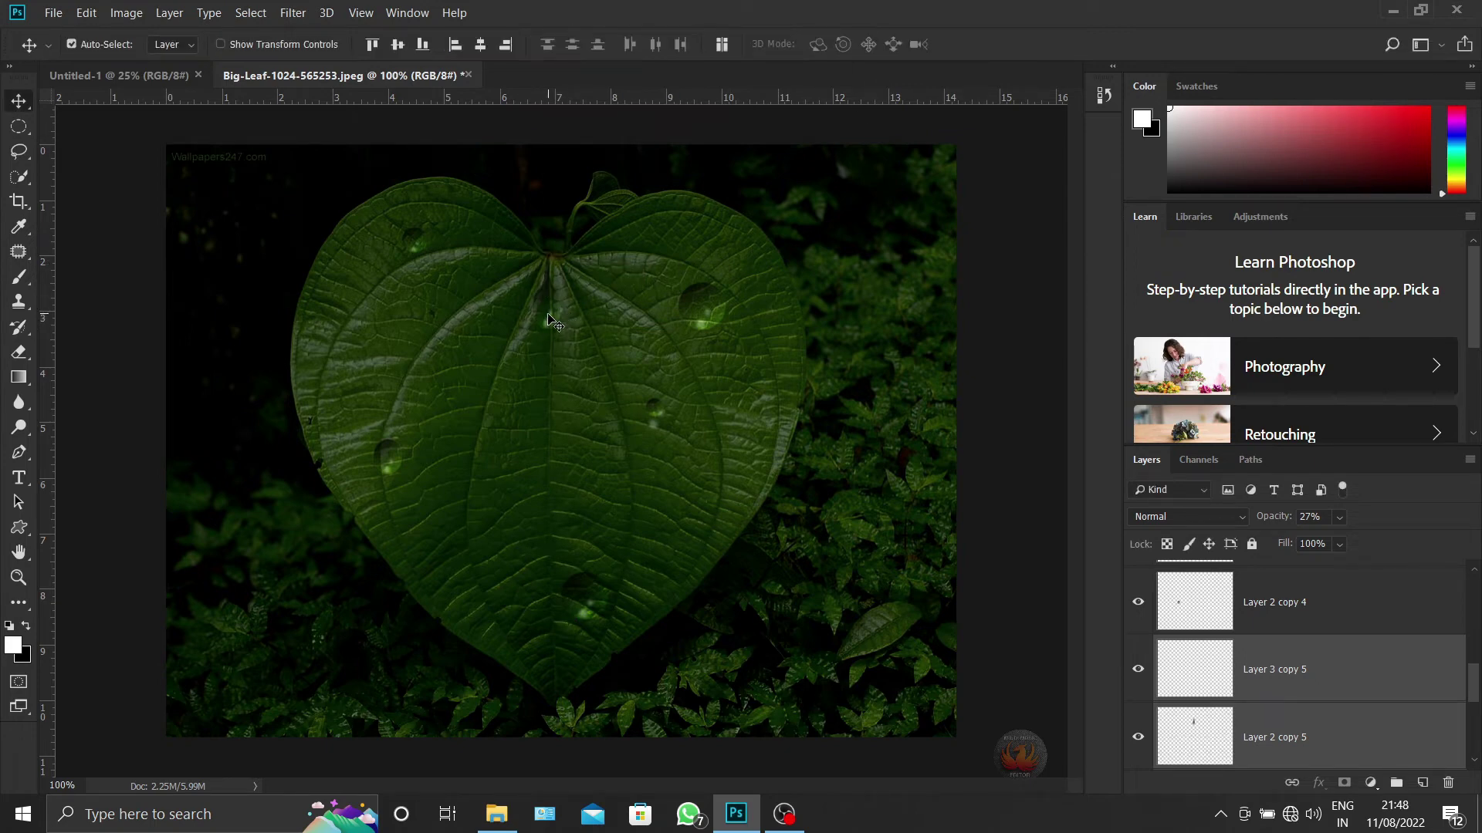
Duplicate the droplet onto the lower part of the leaf, with another copy shifted up-left
mouse_move(549, 315)
mouse_down()
mouse_move(539, 325)
mouse_move(561, 332)
mouse_up()
mouse_move(544, 323)
mouse_down()
mouse_move(531, 725)
mouse_move(538, 682)
mouse_up()
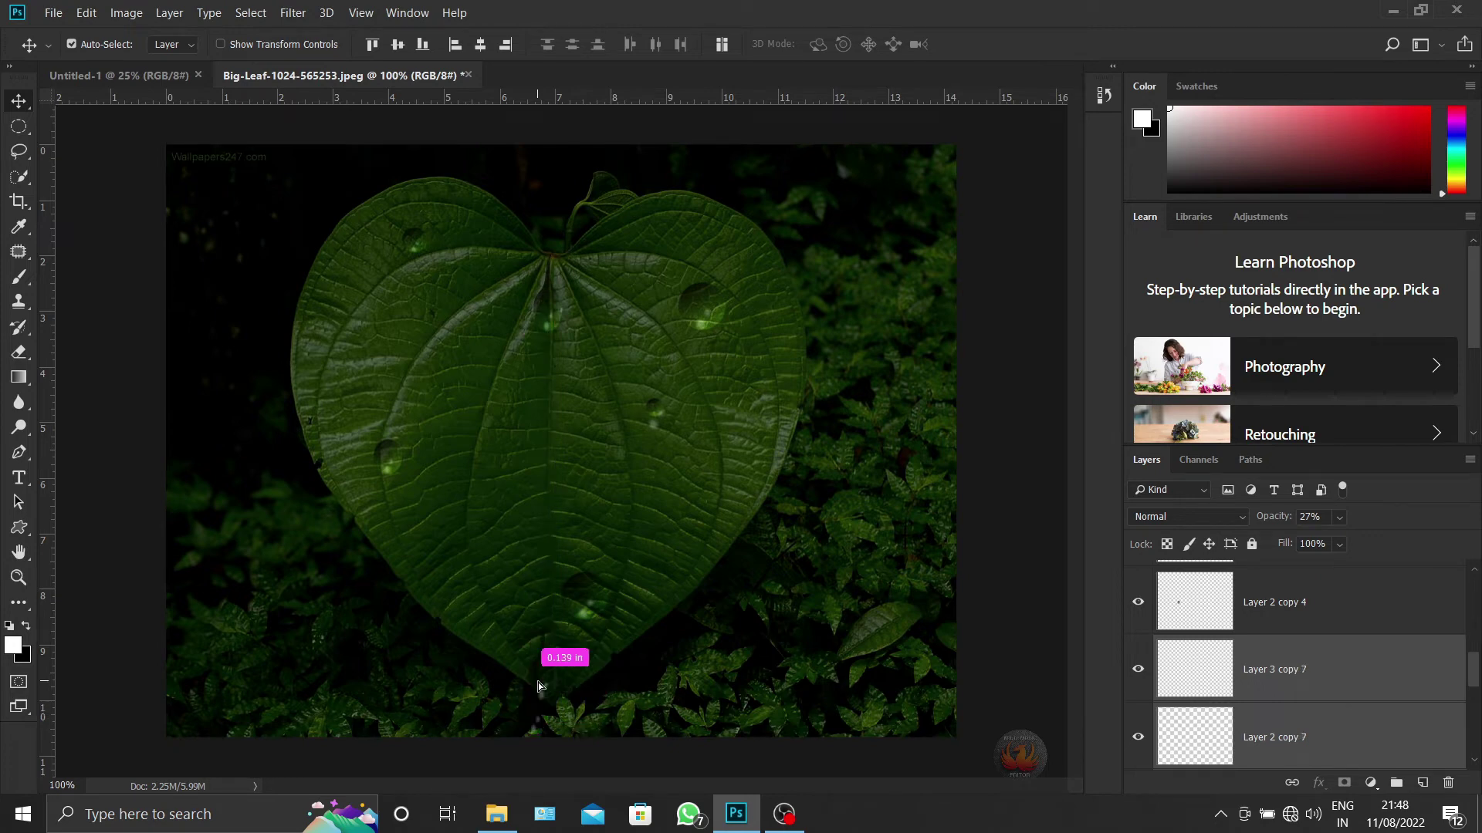
drag(459, 623, 430, 612)
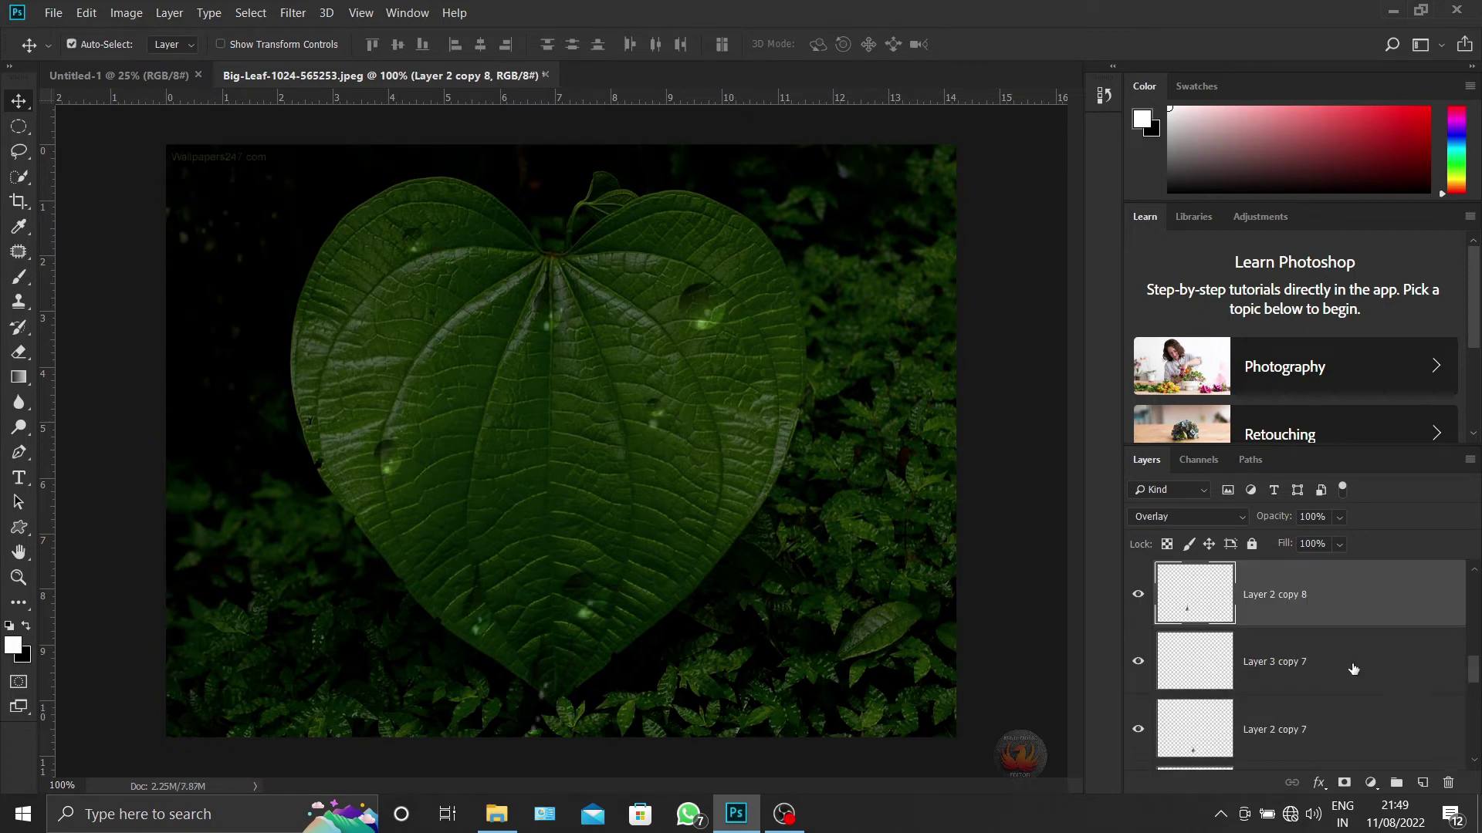
Select both layers of a small droplet and place a copy at the leaf's right edge
scroll(1354, 669, up, 2)
shift+click(1334, 673)
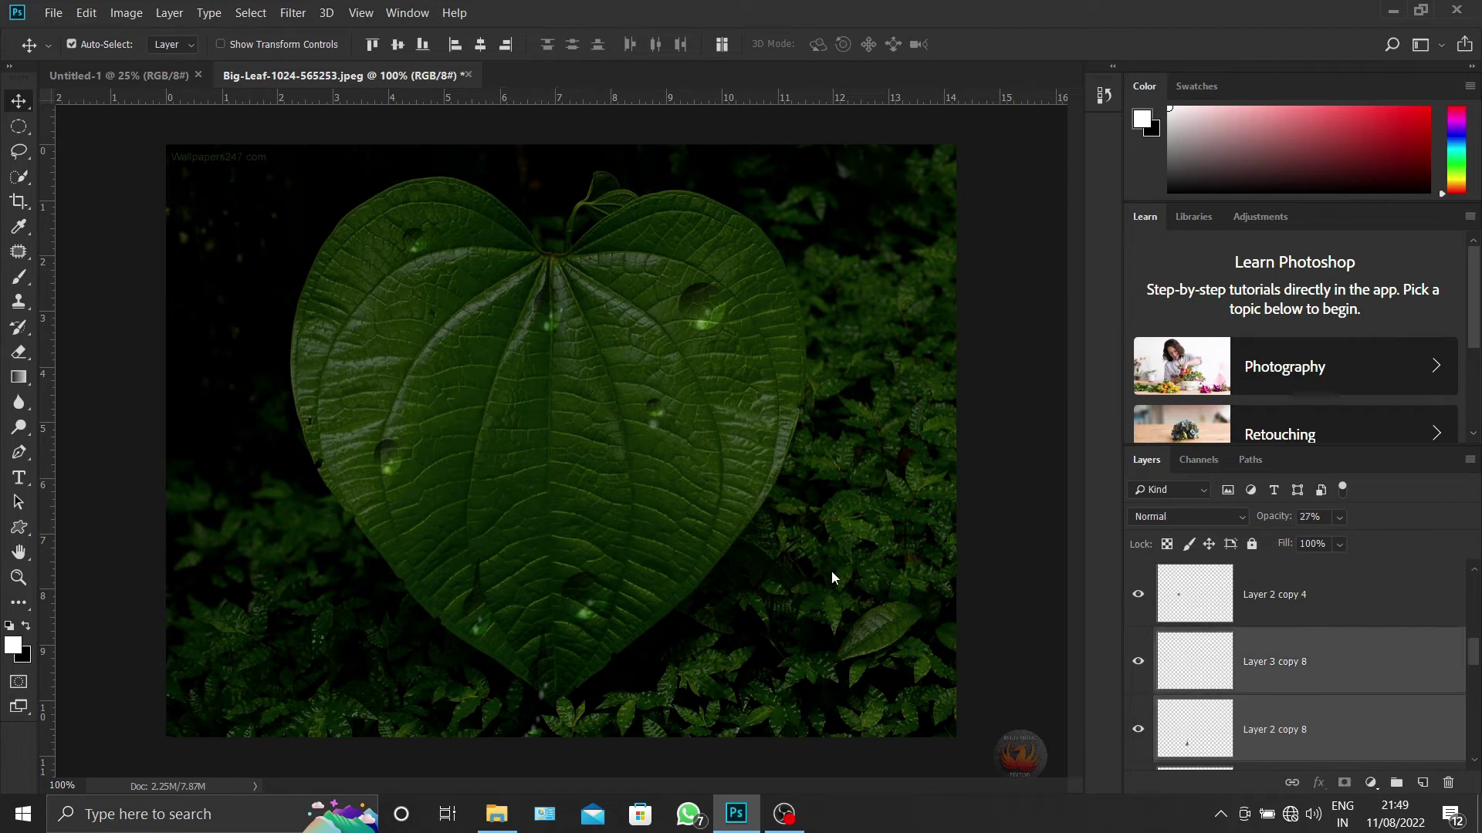
drag(467, 618, 440, 626)
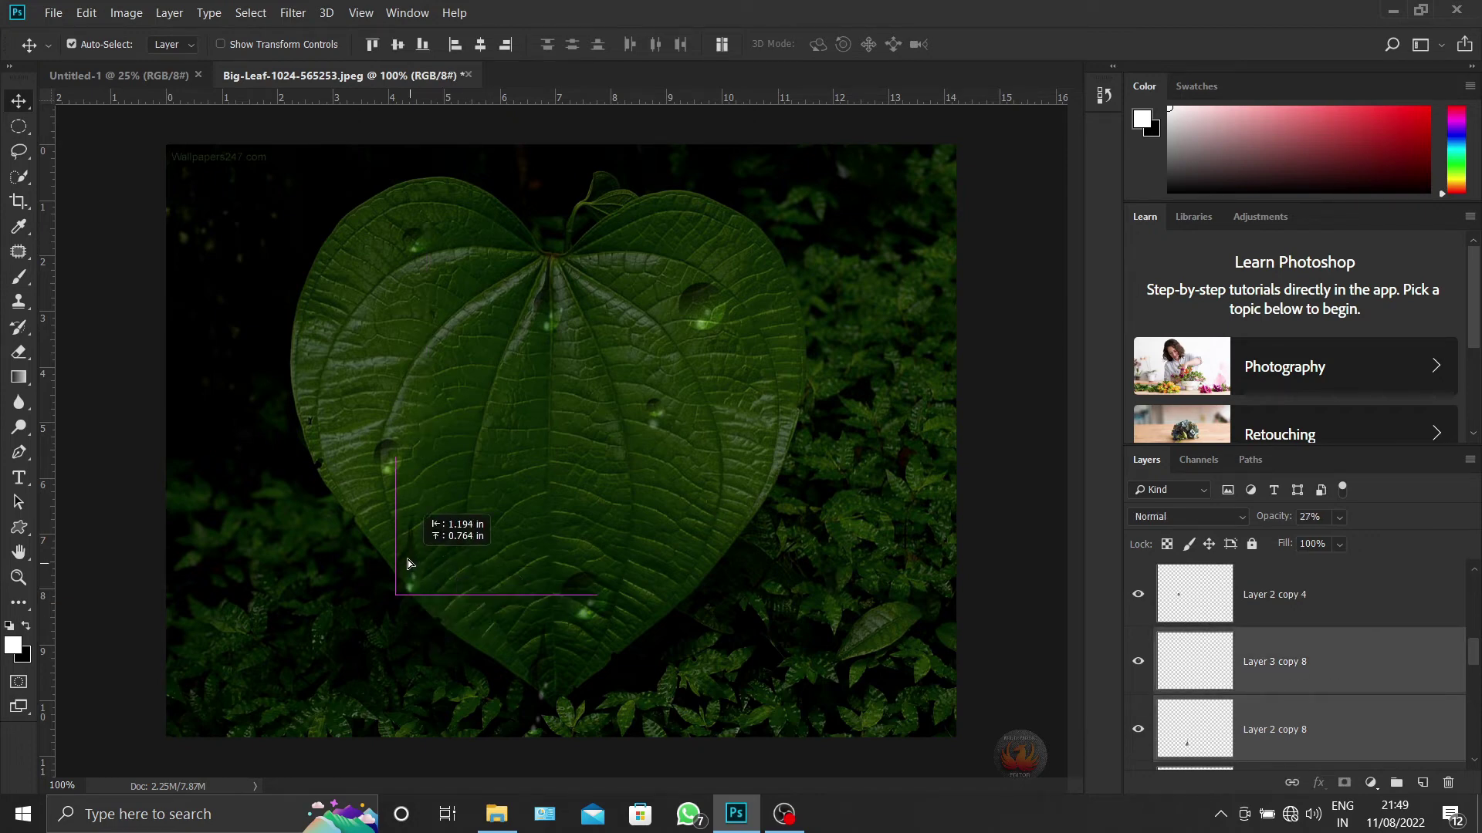
drag(441, 626, 467, 629)
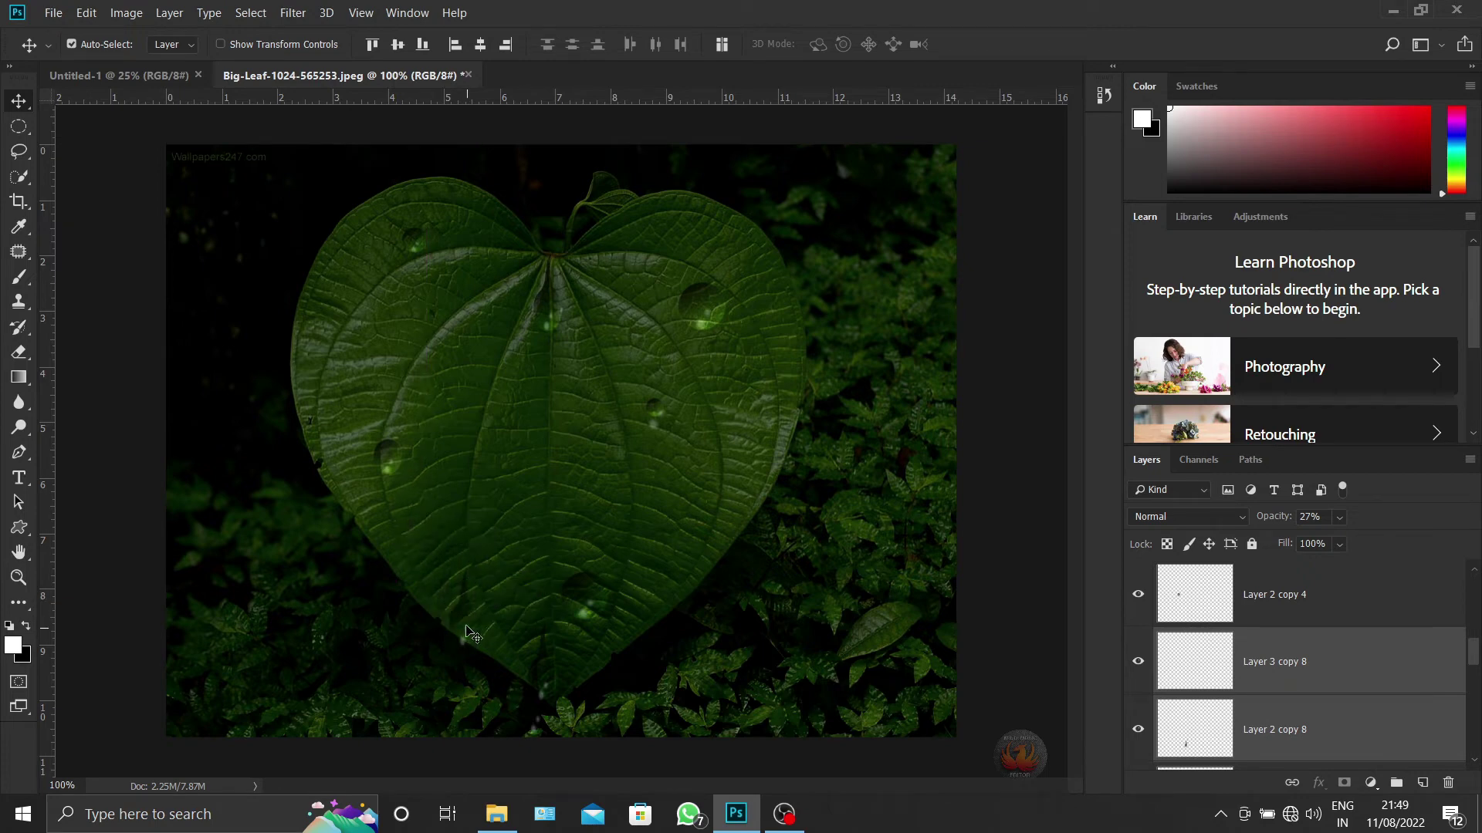
drag(467, 629, 470, 621)
drag(476, 612, 803, 452)
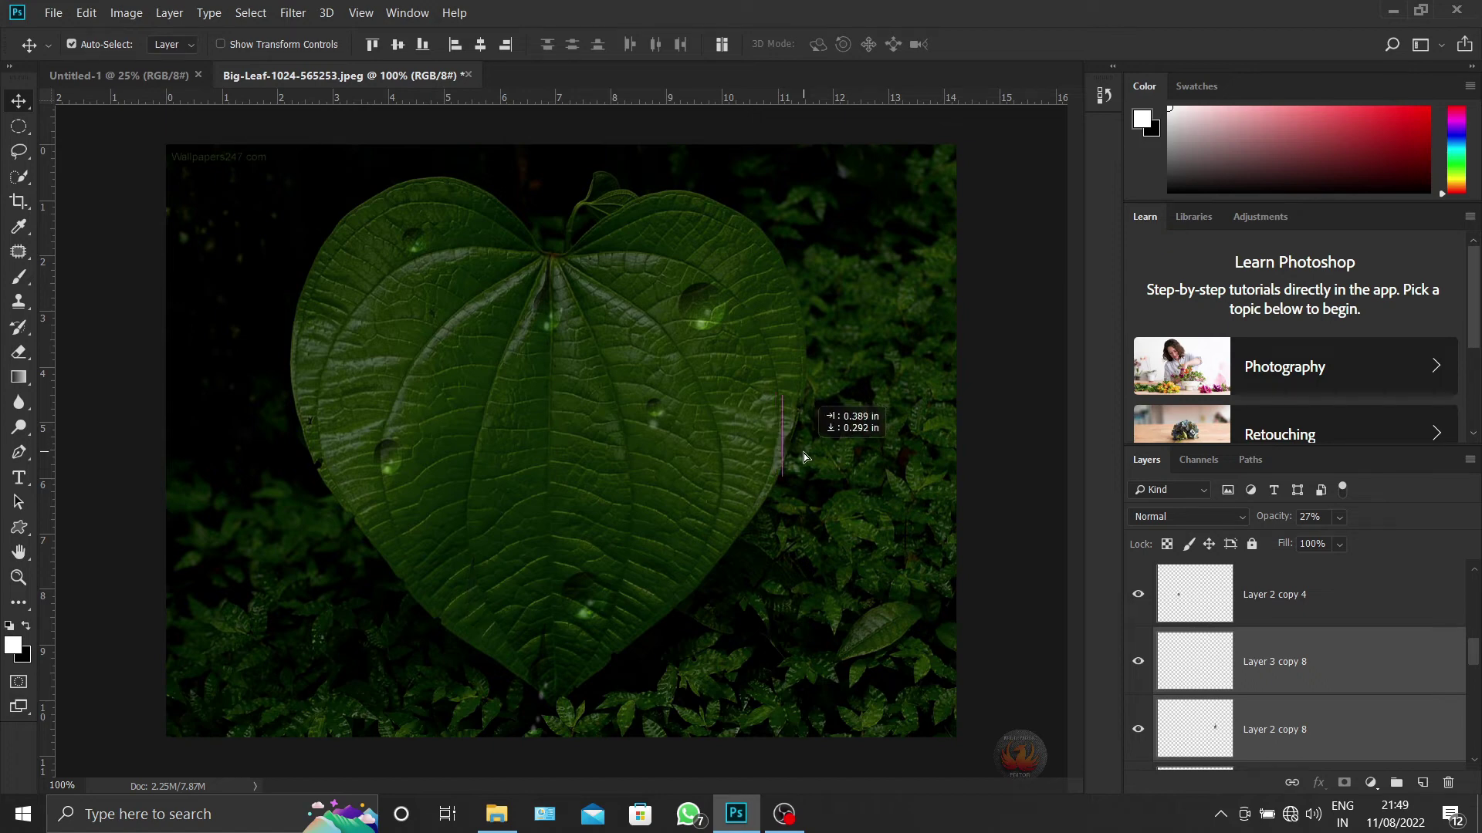
drag(803, 452, 803, 452)
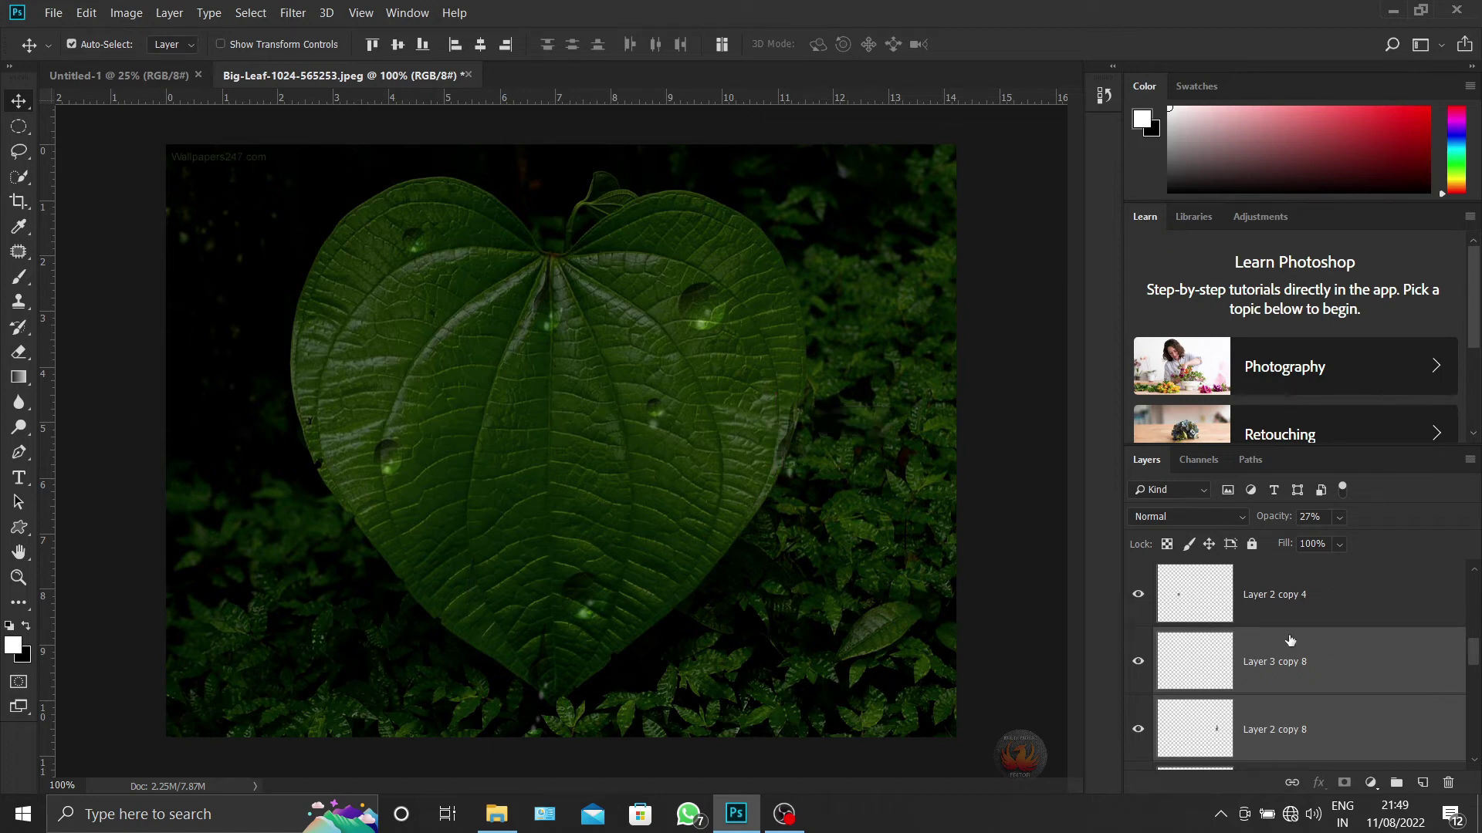
Select Layer 2 copy 3 and Layer 3 copy 3 and duplicate that droplet down and left
click(578, 592)
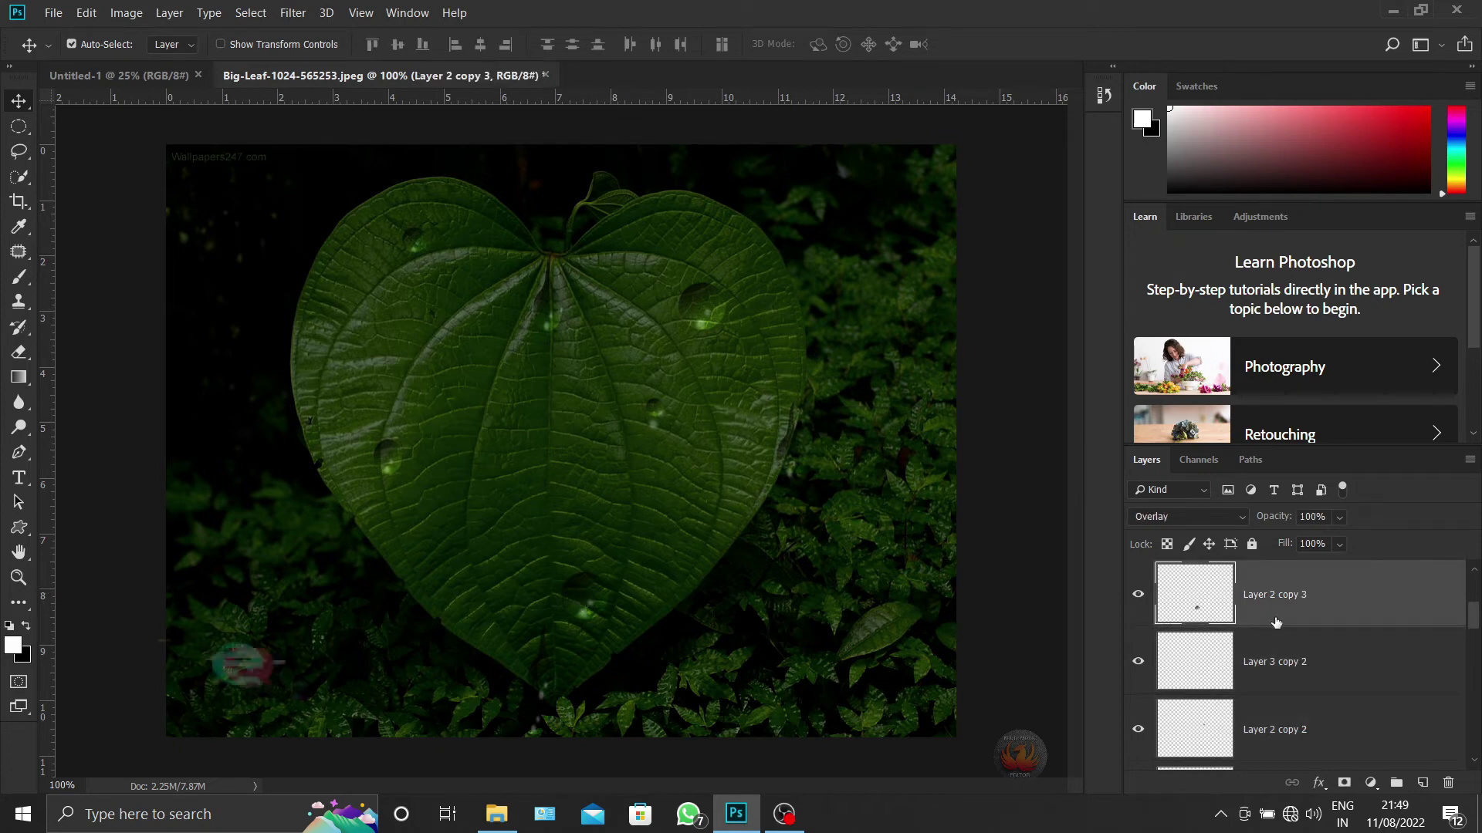
scroll(1402, 676, up, 1)
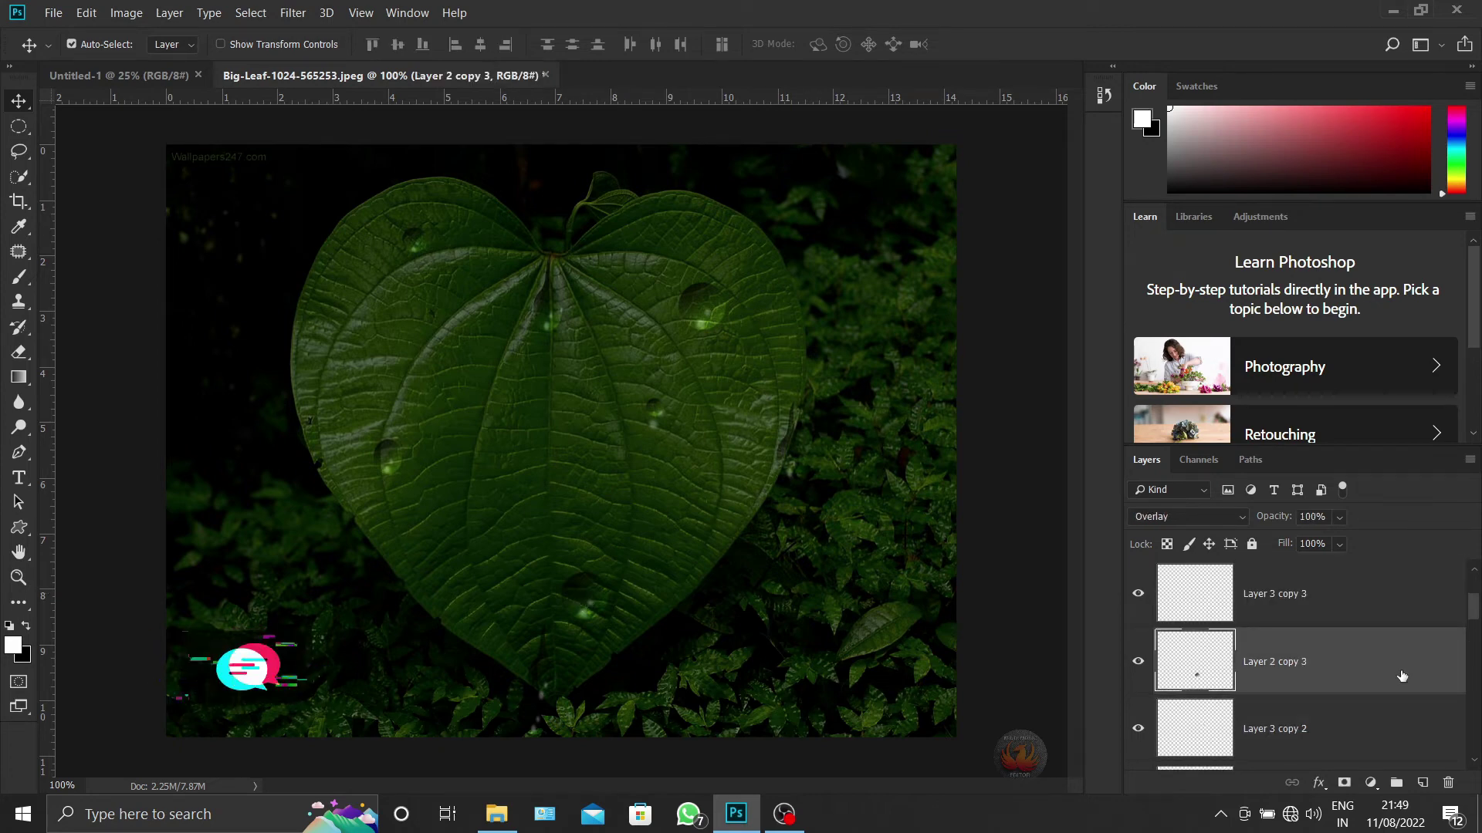
shift+click(1327, 603)
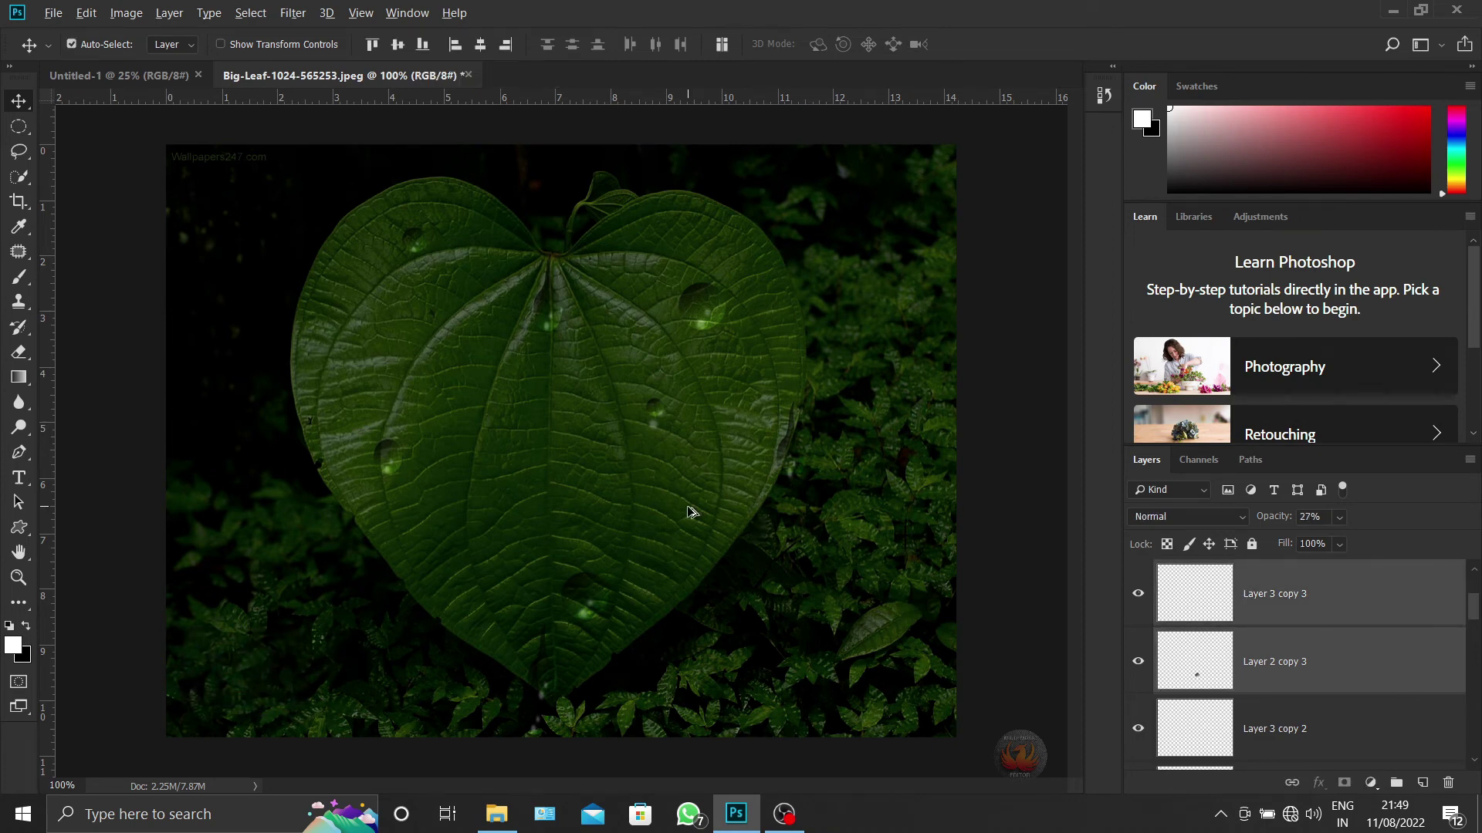
alt+drag(707, 329, 640, 354)
Select Layer 2 and Layer 3 and place a copy of the original droplet on the upper-left leaf
ctrl+click(633, 440)
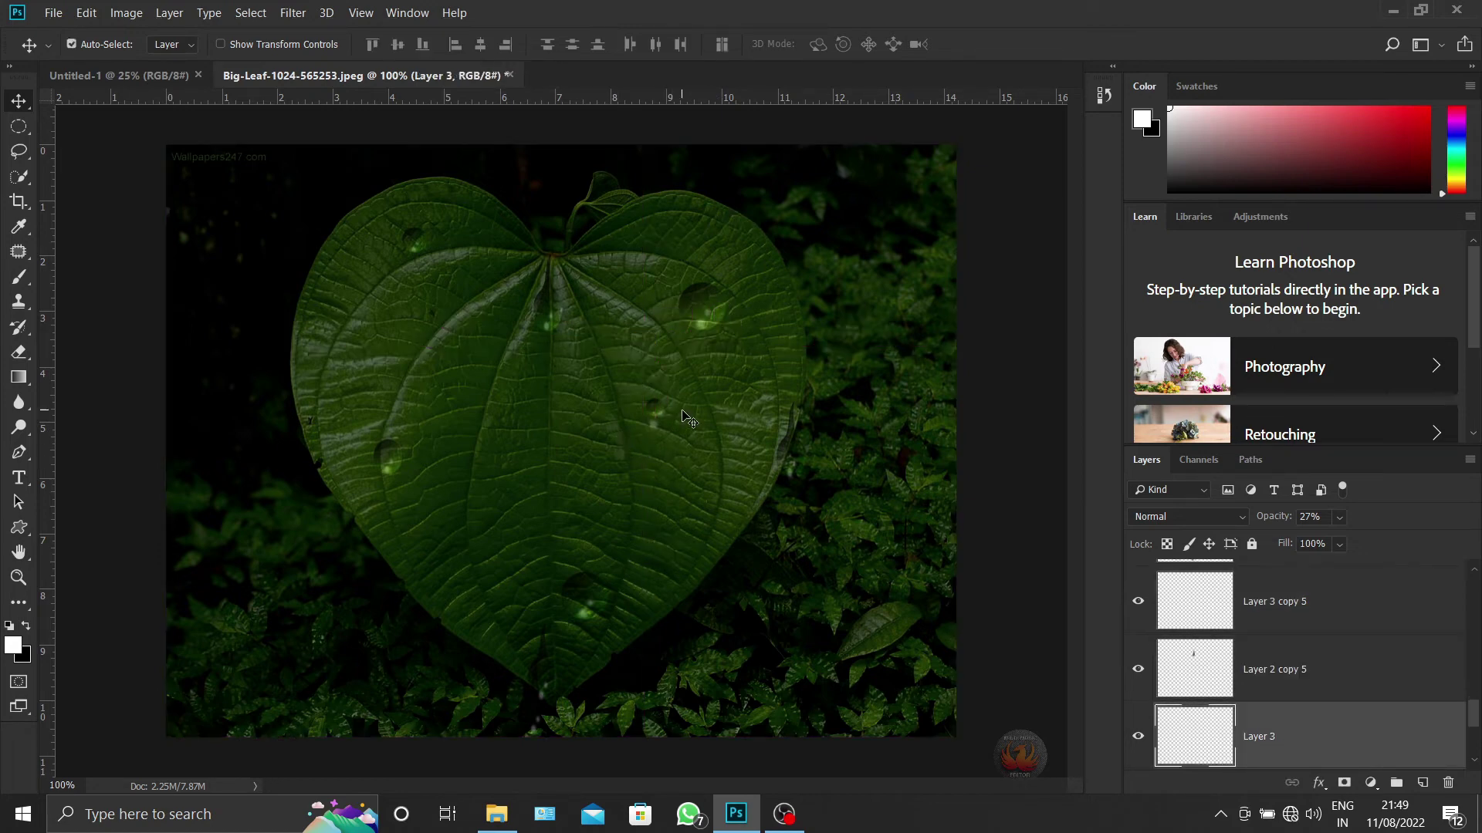
click(714, 313)
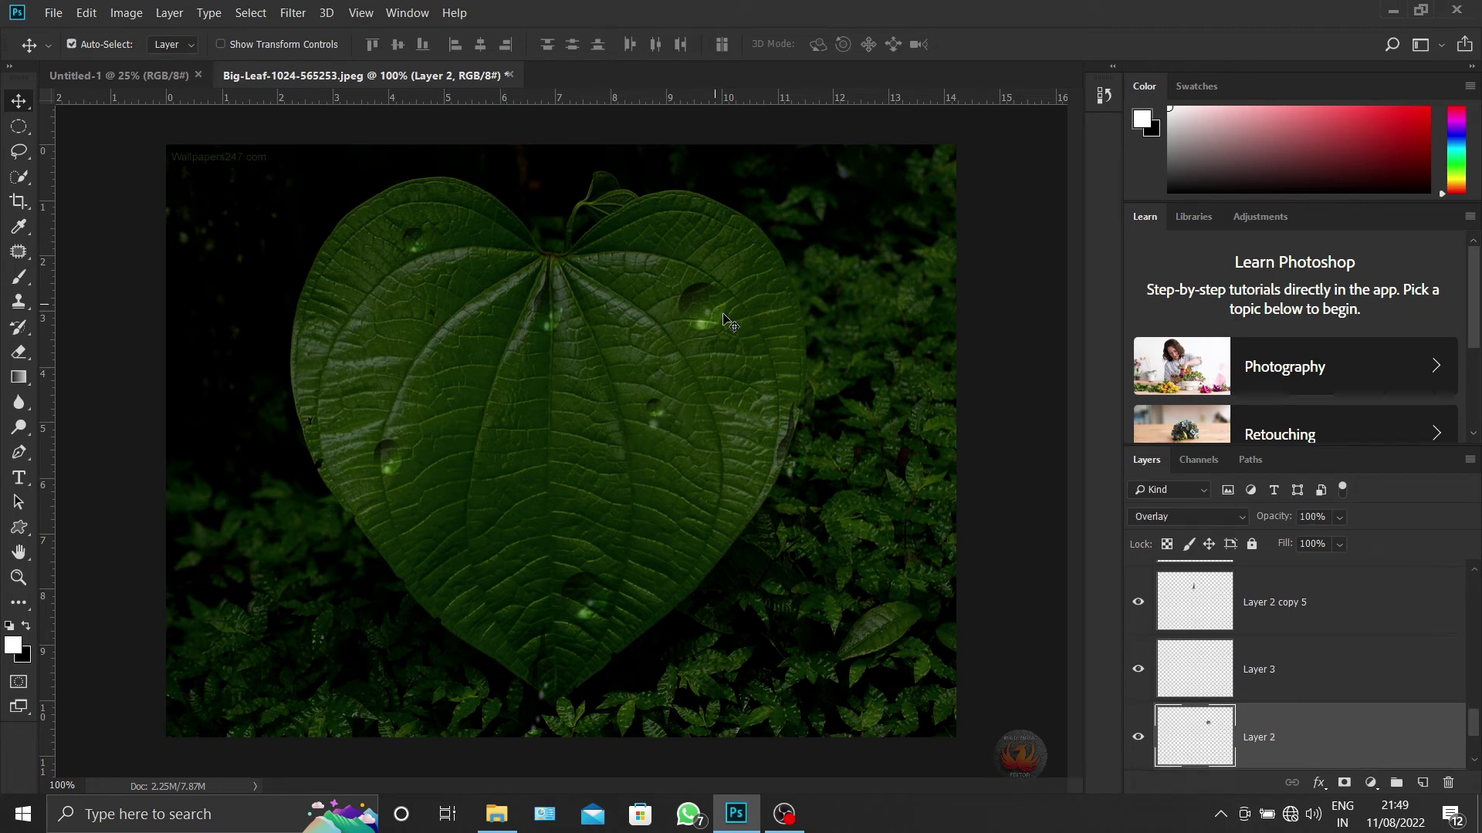
ctrl+click(1323, 686)
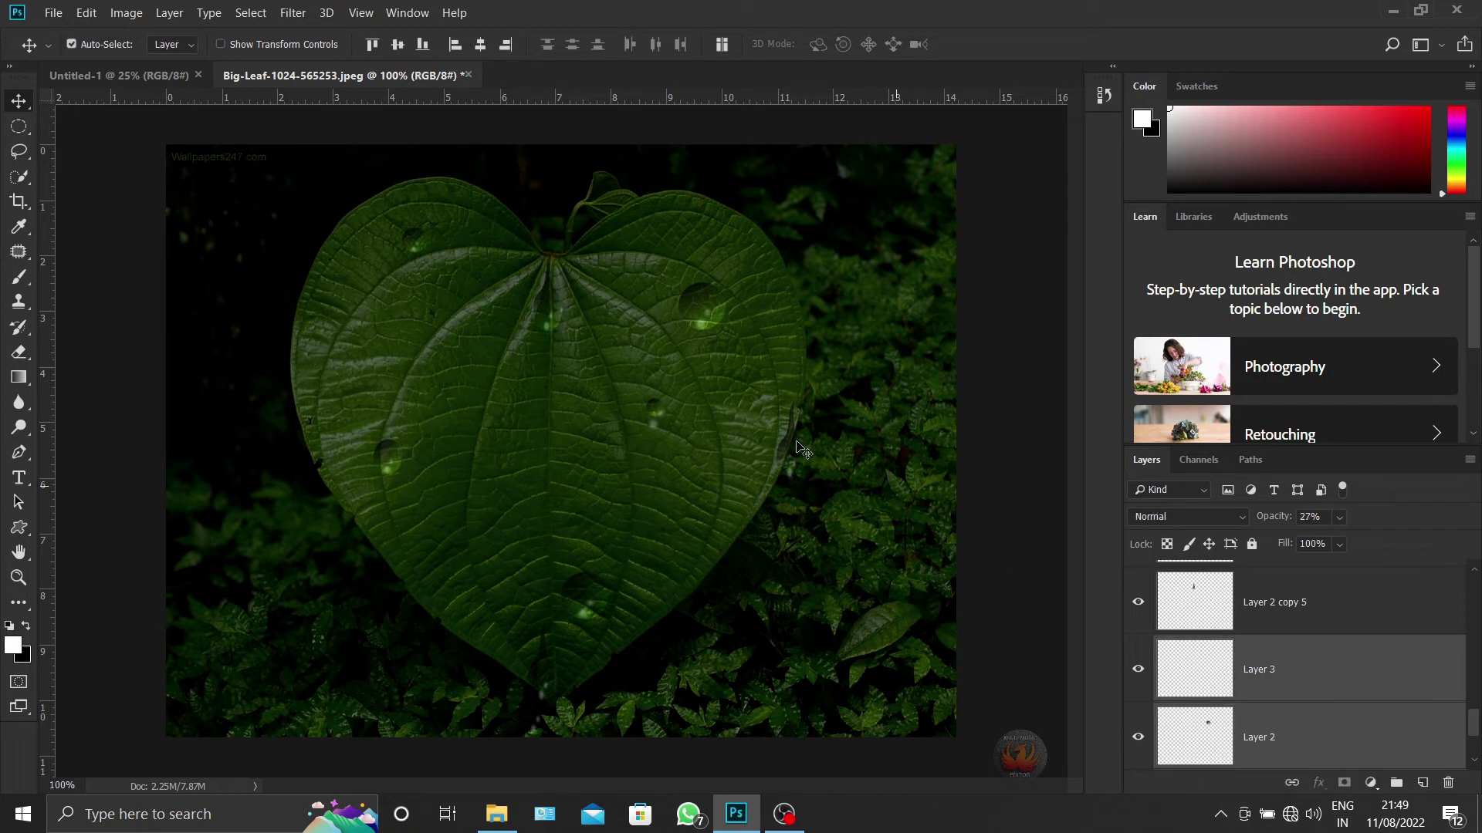
drag(710, 324, 392, 355)
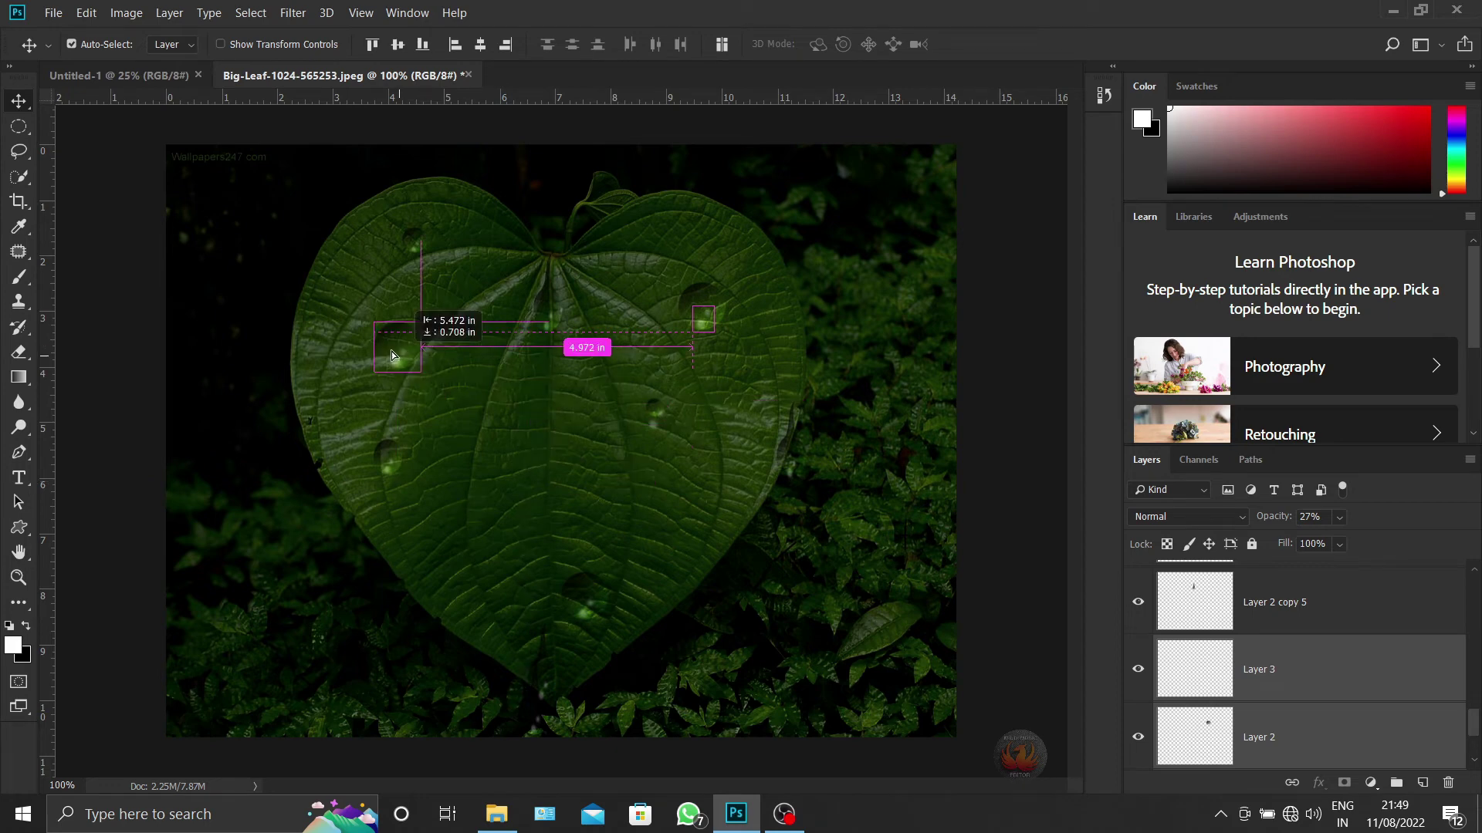
drag(392, 355, 351, 336)
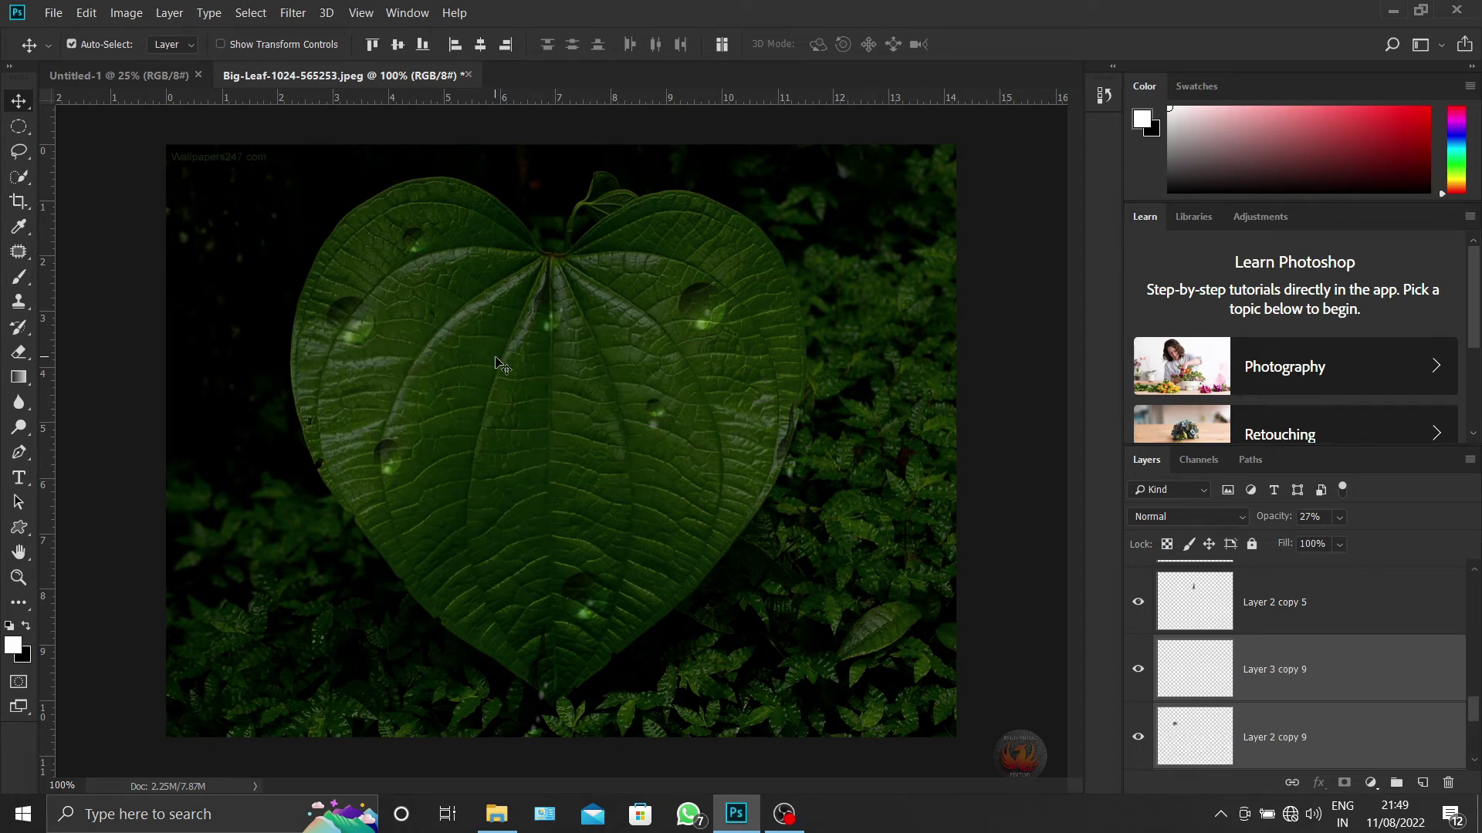
Scale the new upper-left droplet copy down to about one-third size with Free Transform
key(ctrl)
key(ctrl+t)
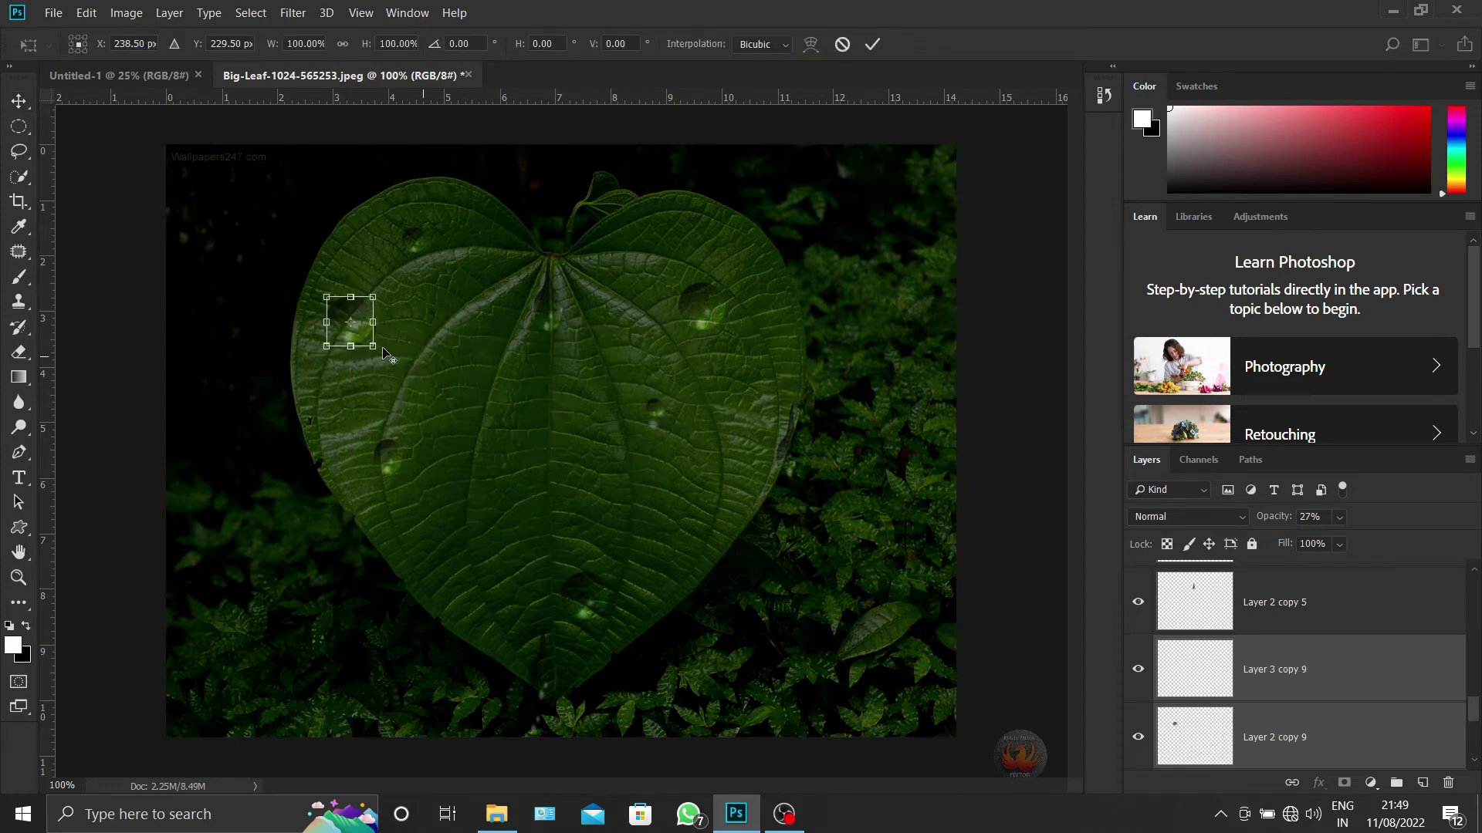
drag(374, 348, 358, 338)
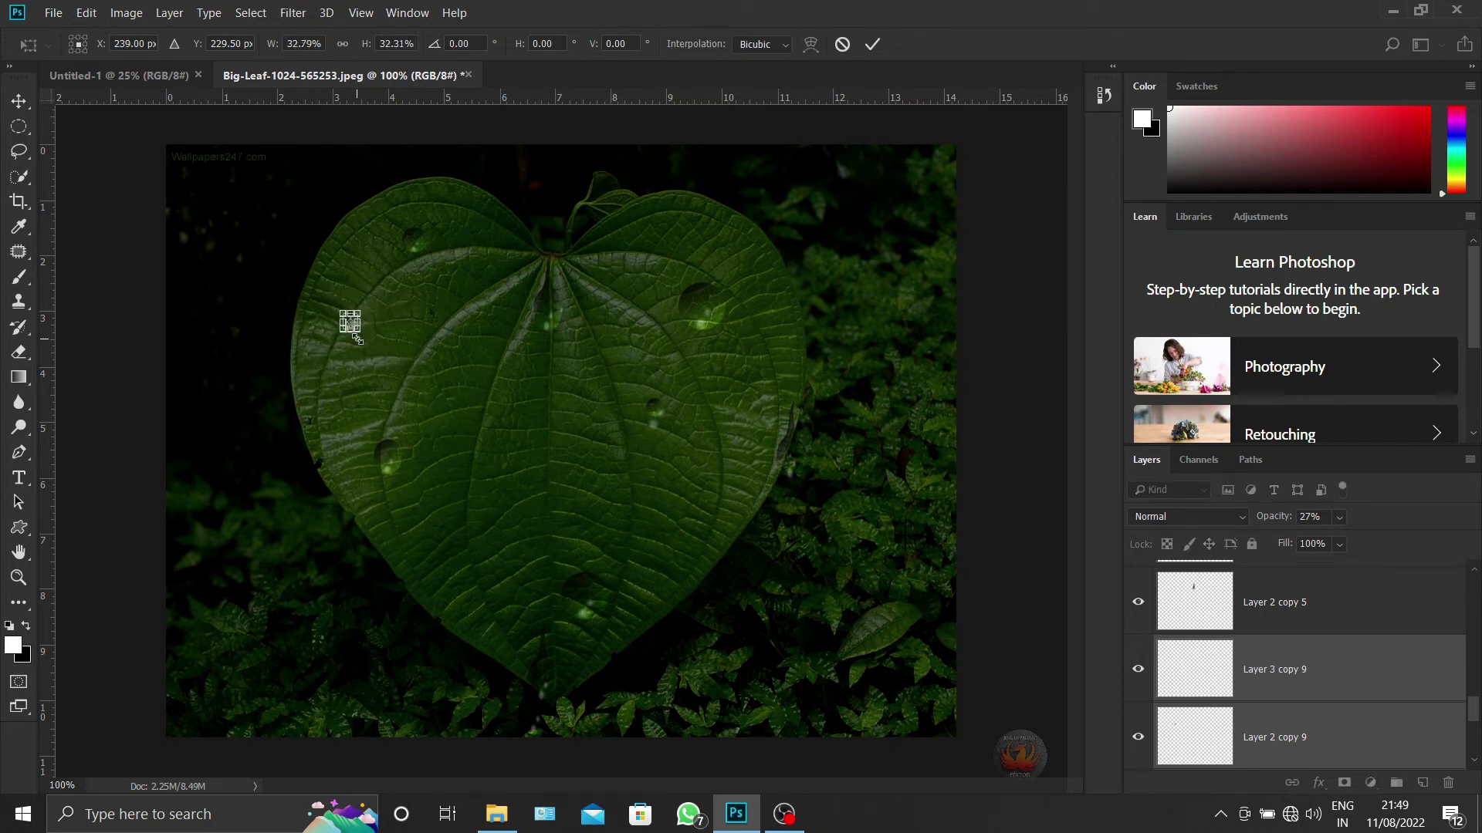
click(875, 45)
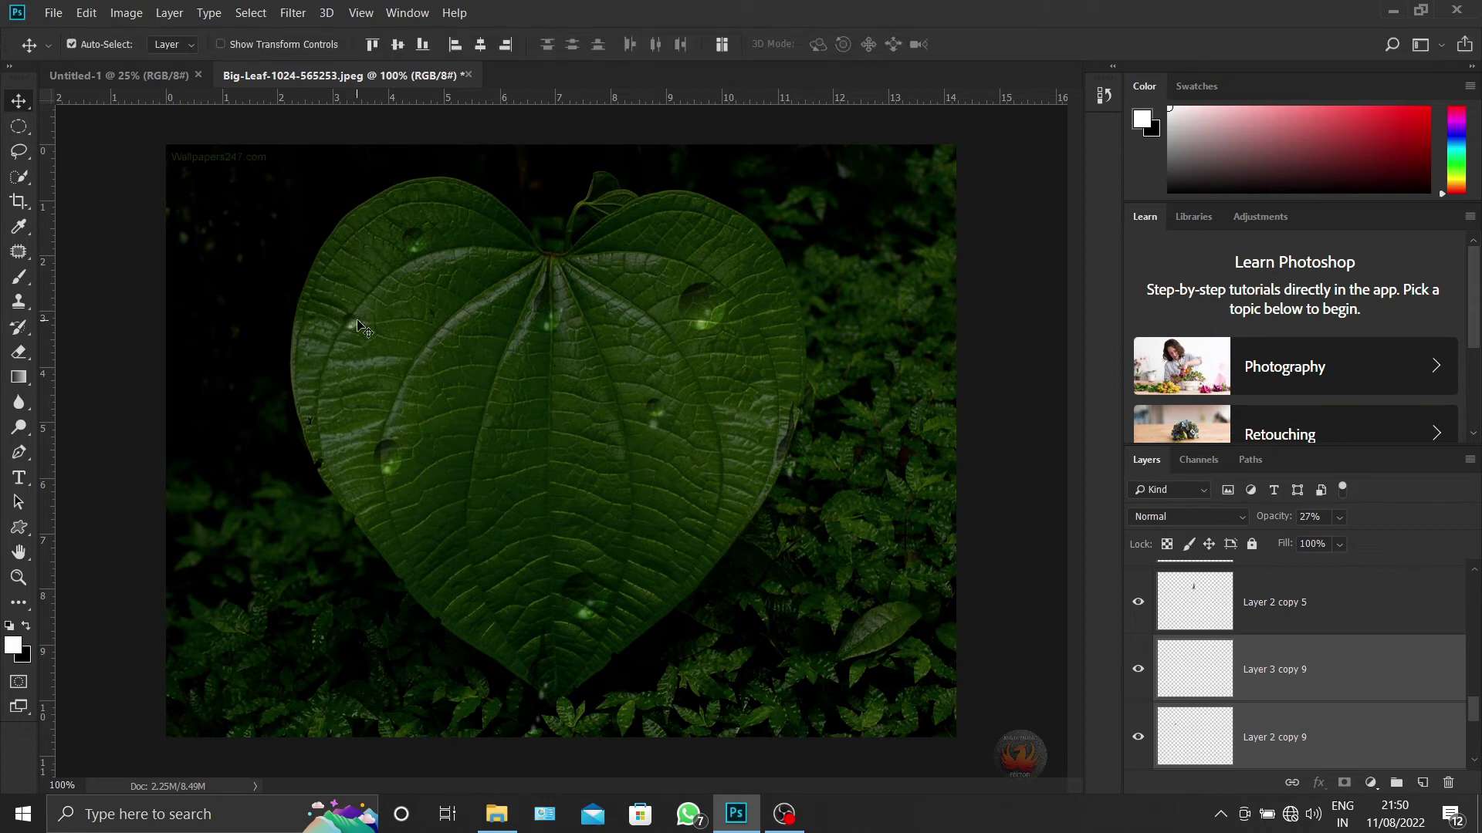
Scatter more droplet copies across the leaf, up to Layer 2 copy 15
drag(357, 324, 329, 359)
drag(330, 360, 526, 536)
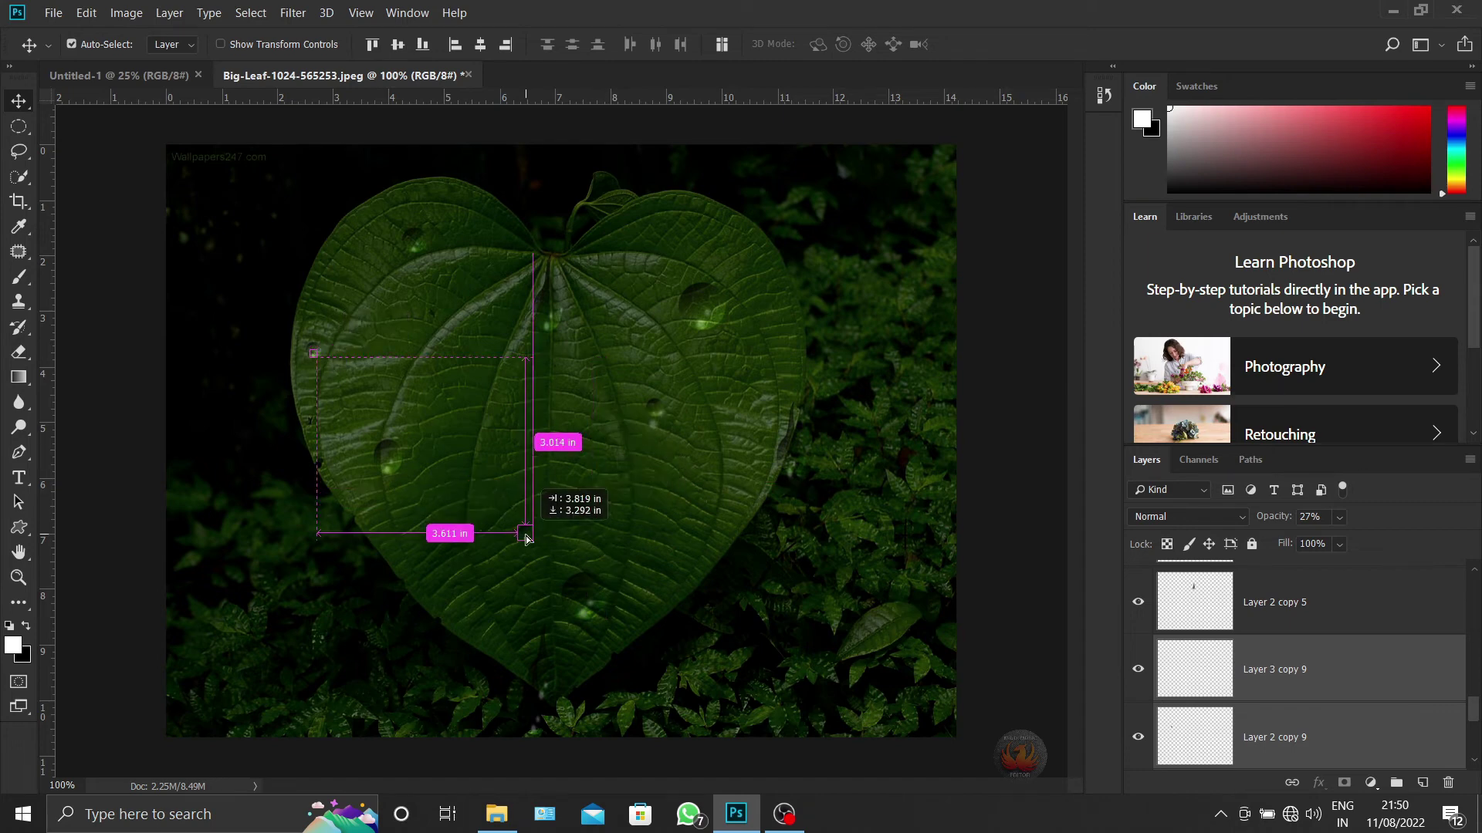
drag(525, 536, 526, 536)
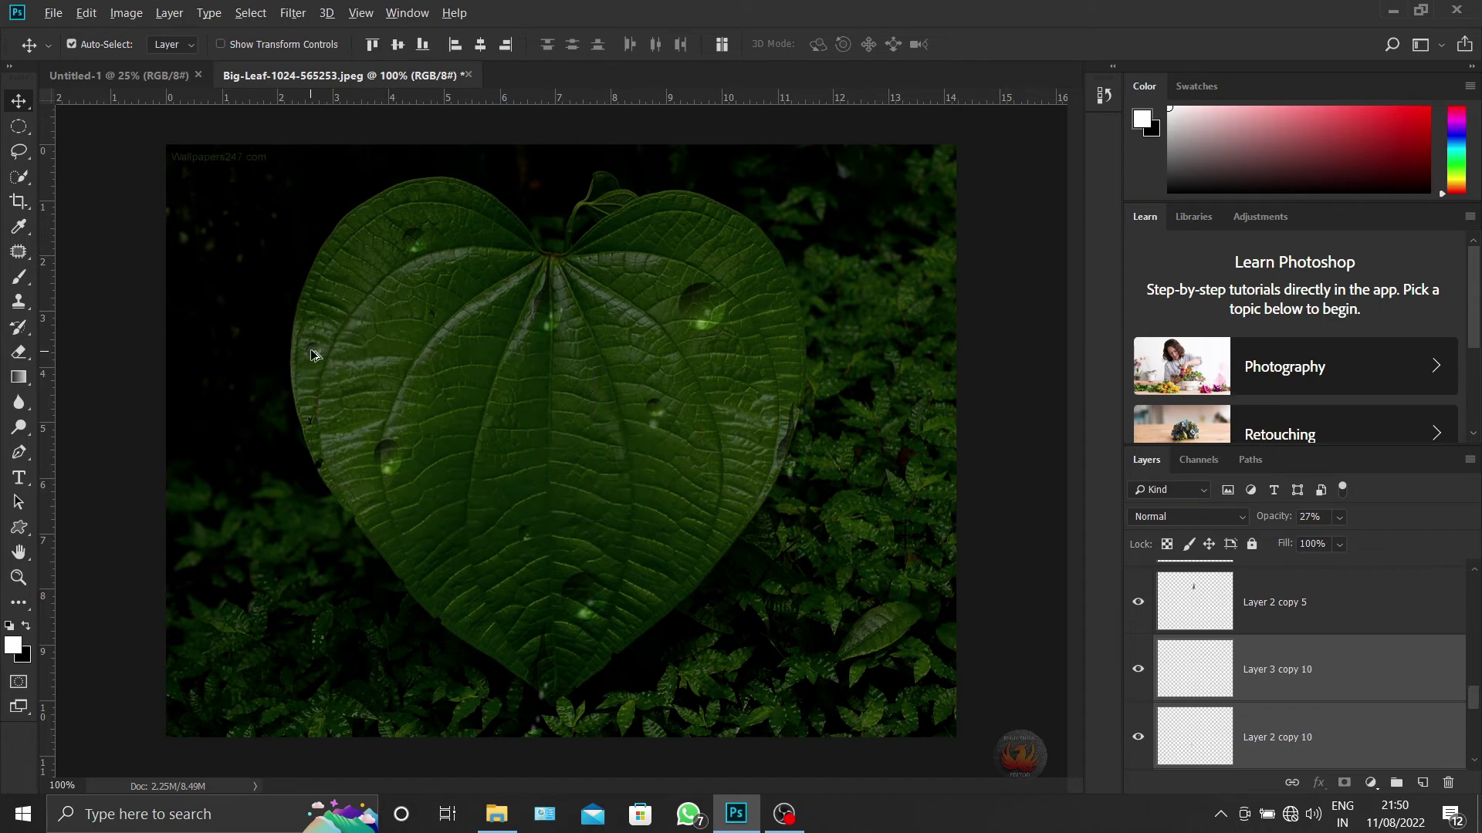
drag(312, 354, 433, 405)
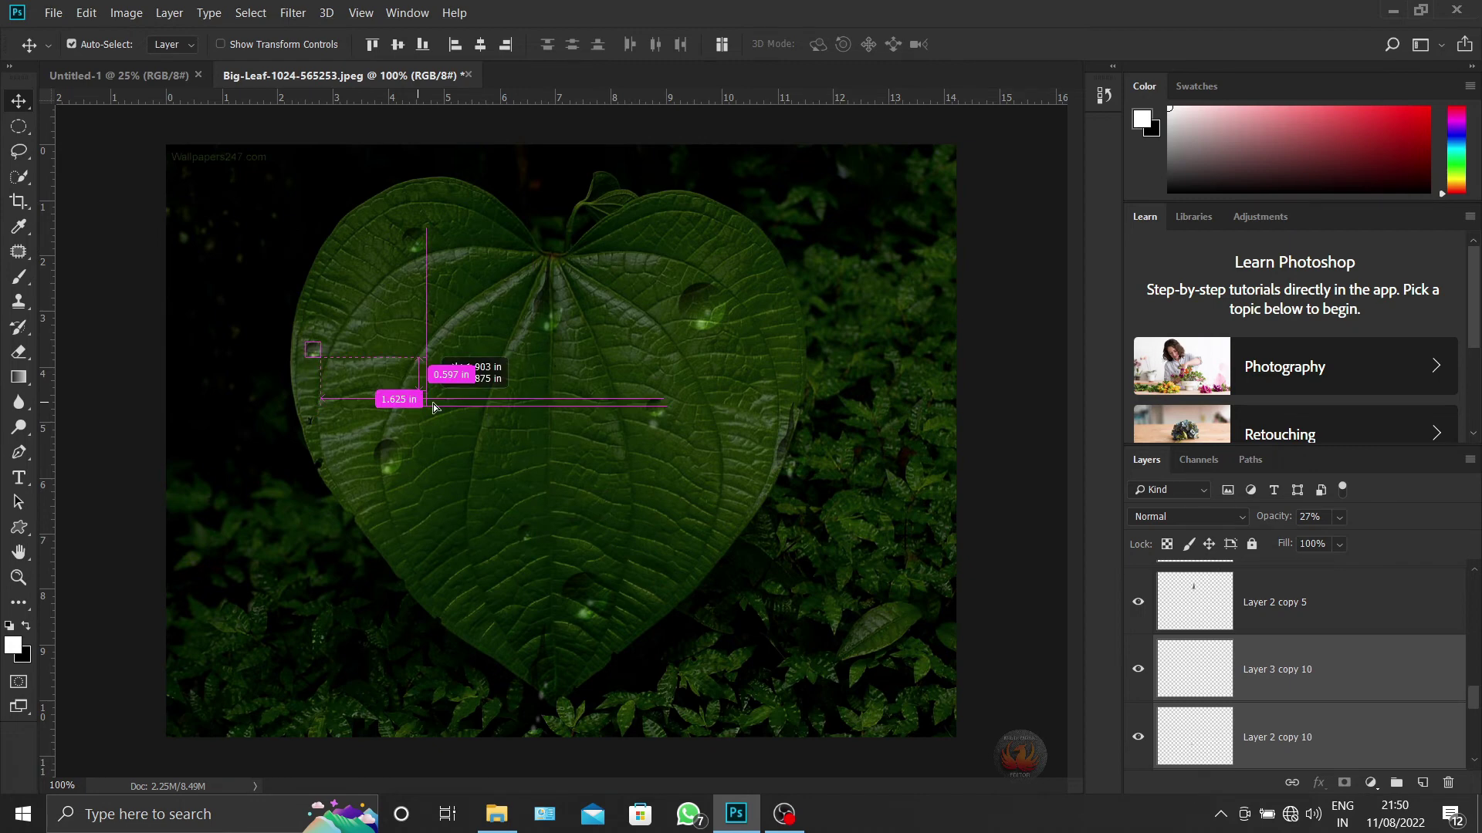
key(alt+shift+o)
mouse_move(433, 404)
mouse_down()
mouse_move(341, 355)
mouse_move(473, 389)
mouse_up()
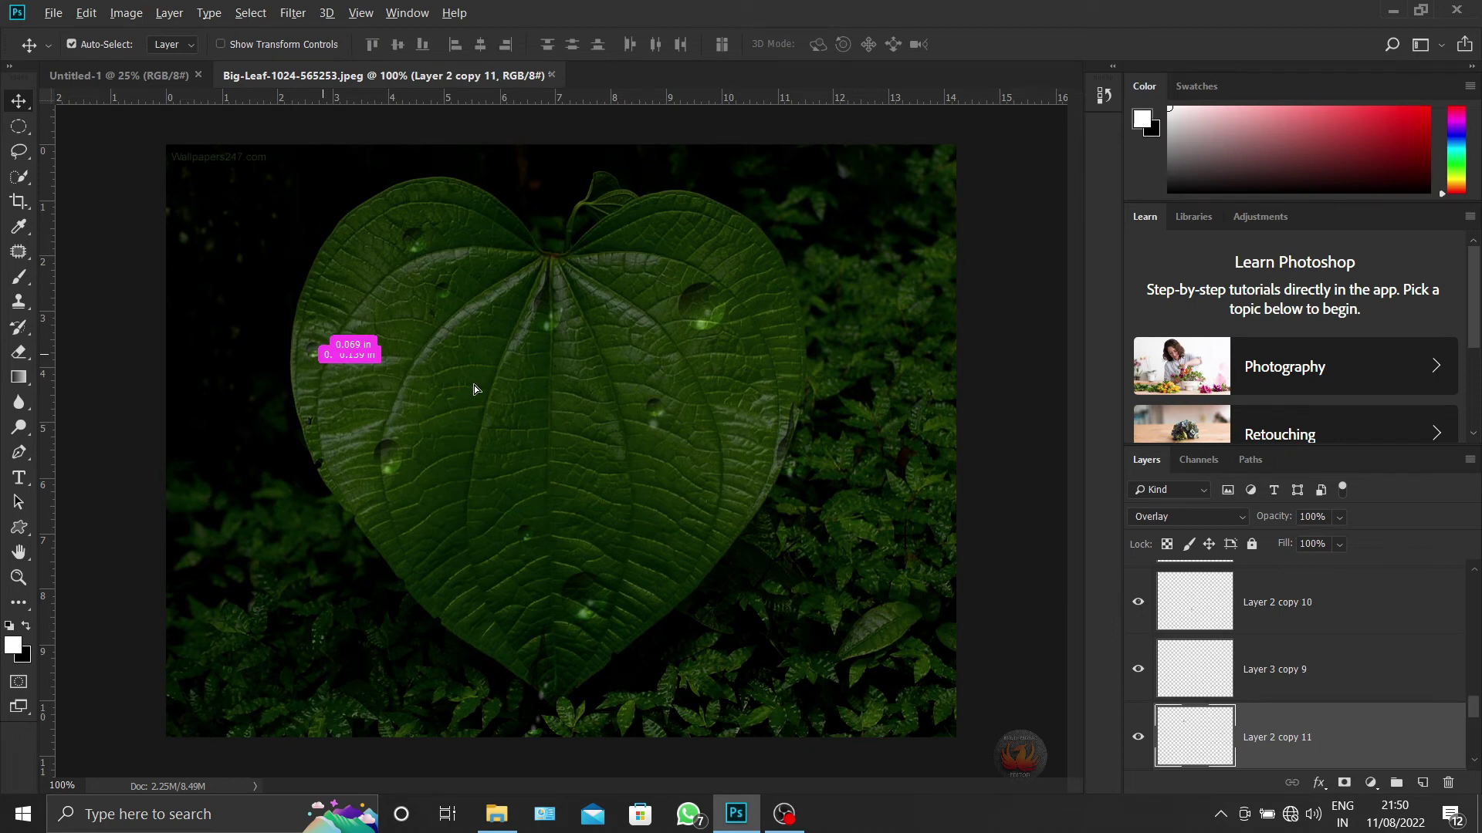
mouse_move(316, 352)
mouse_down()
mouse_move(473, 208)
mouse_move(384, 340)
mouse_up()
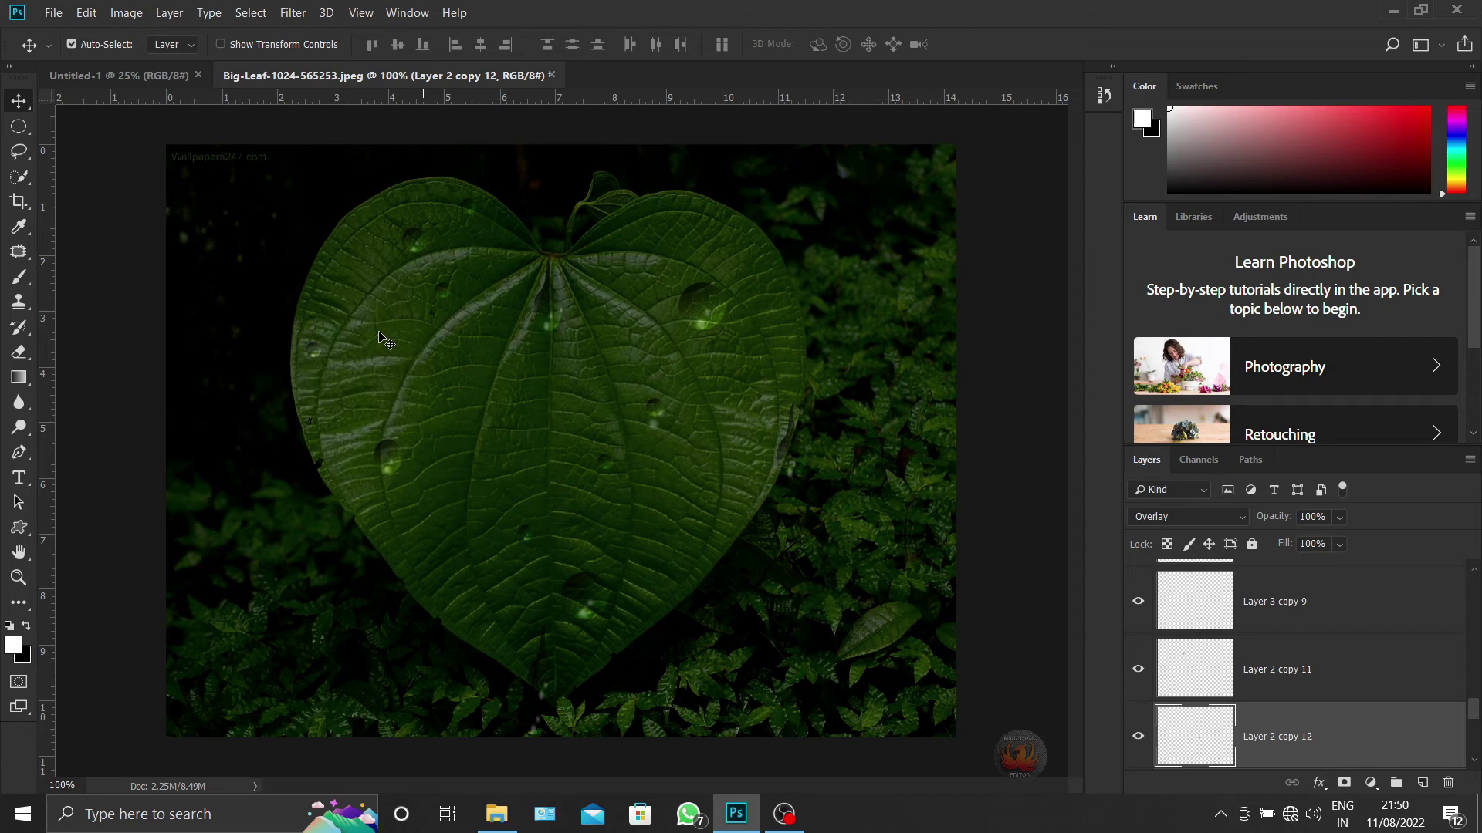
mouse_move(383, 340)
mouse_down()
mouse_move(543, 454)
mouse_move(498, 395)
mouse_move(509, 414)
mouse_up()
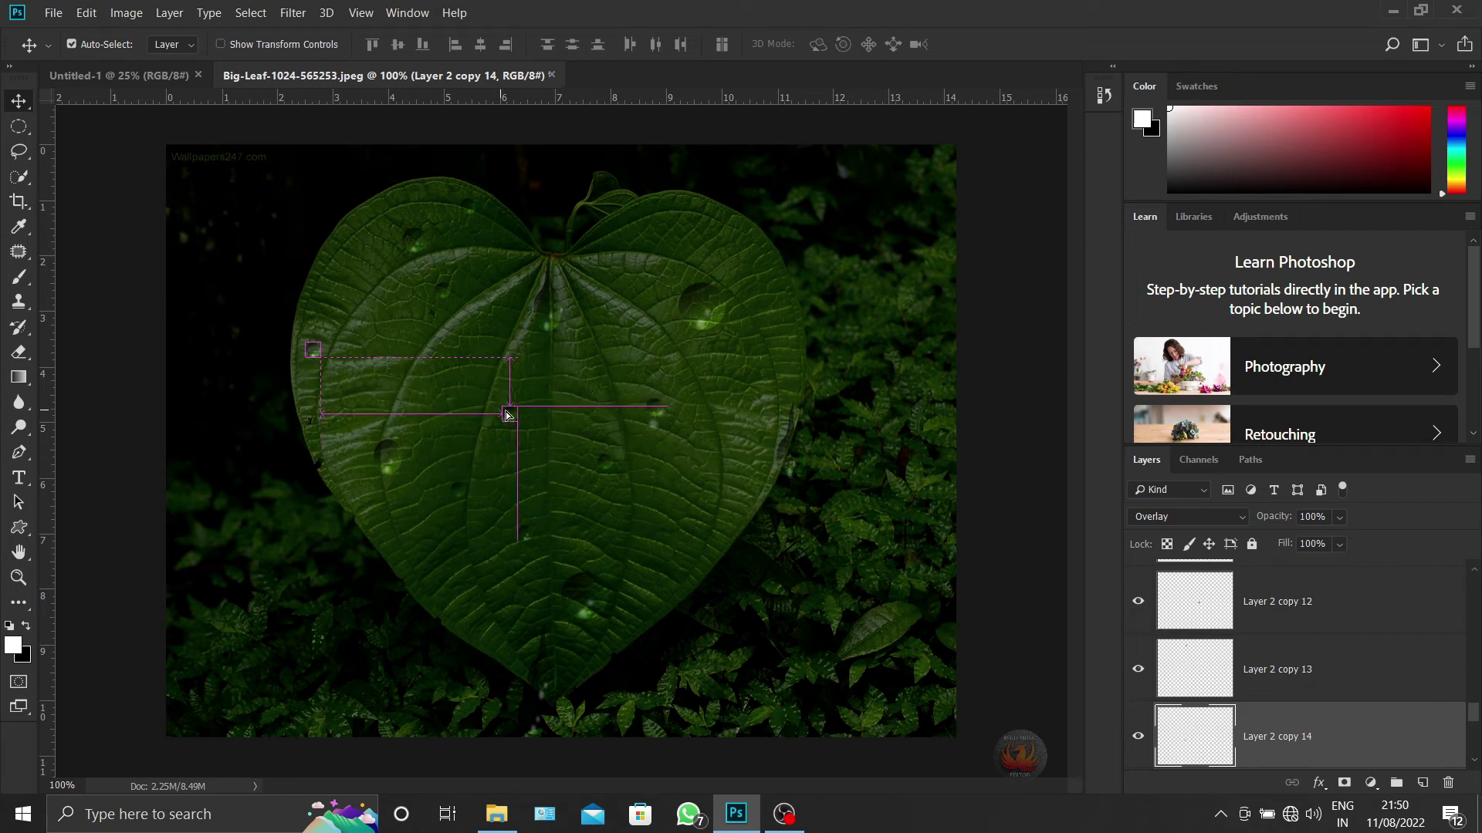
drag(509, 414, 704, 459)
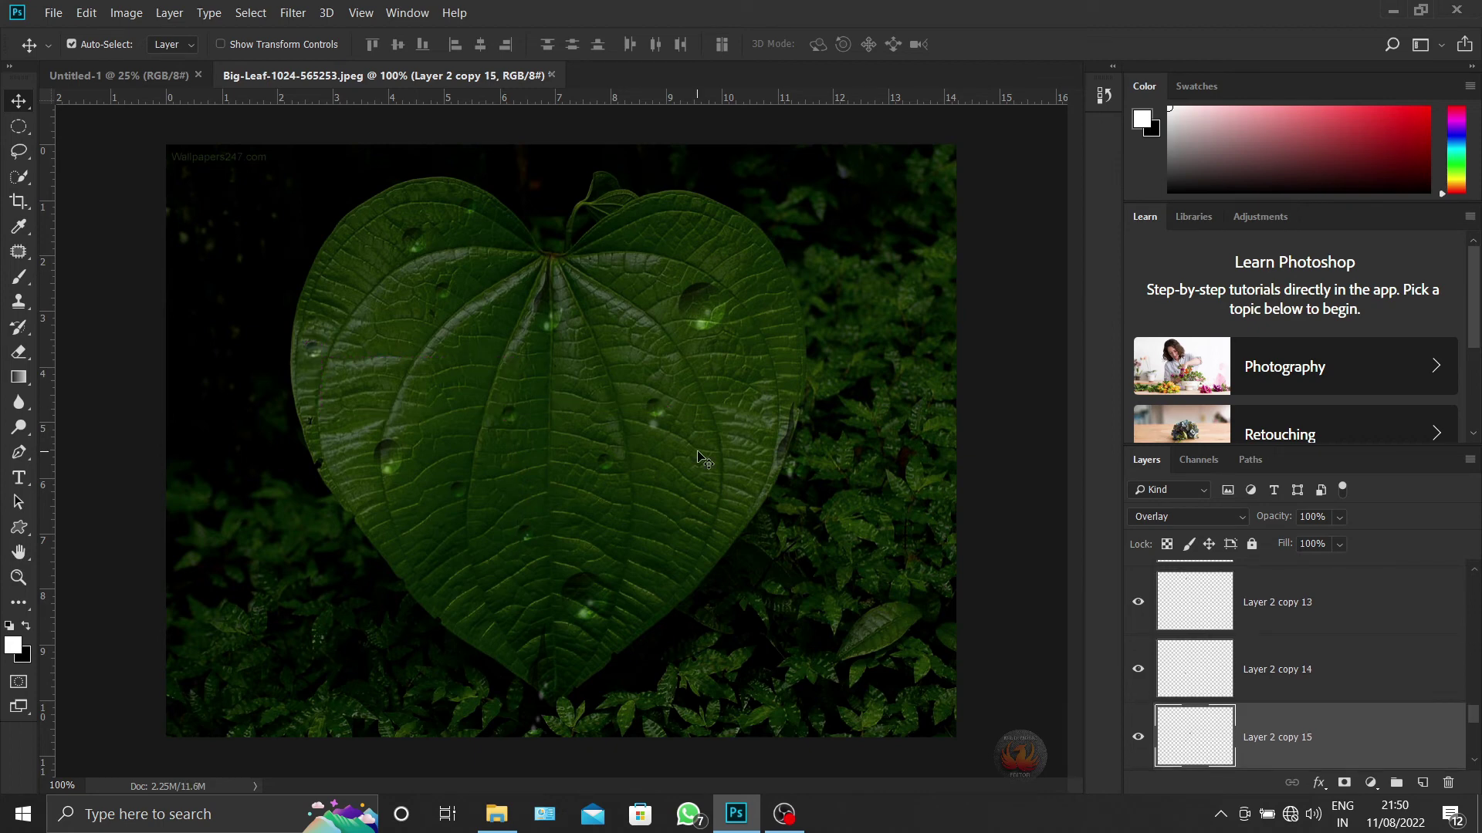
Select all droplet layers from Layer 2 to Layer 3 copy and group them into Group 1
scroll(1296, 617, down, 5)
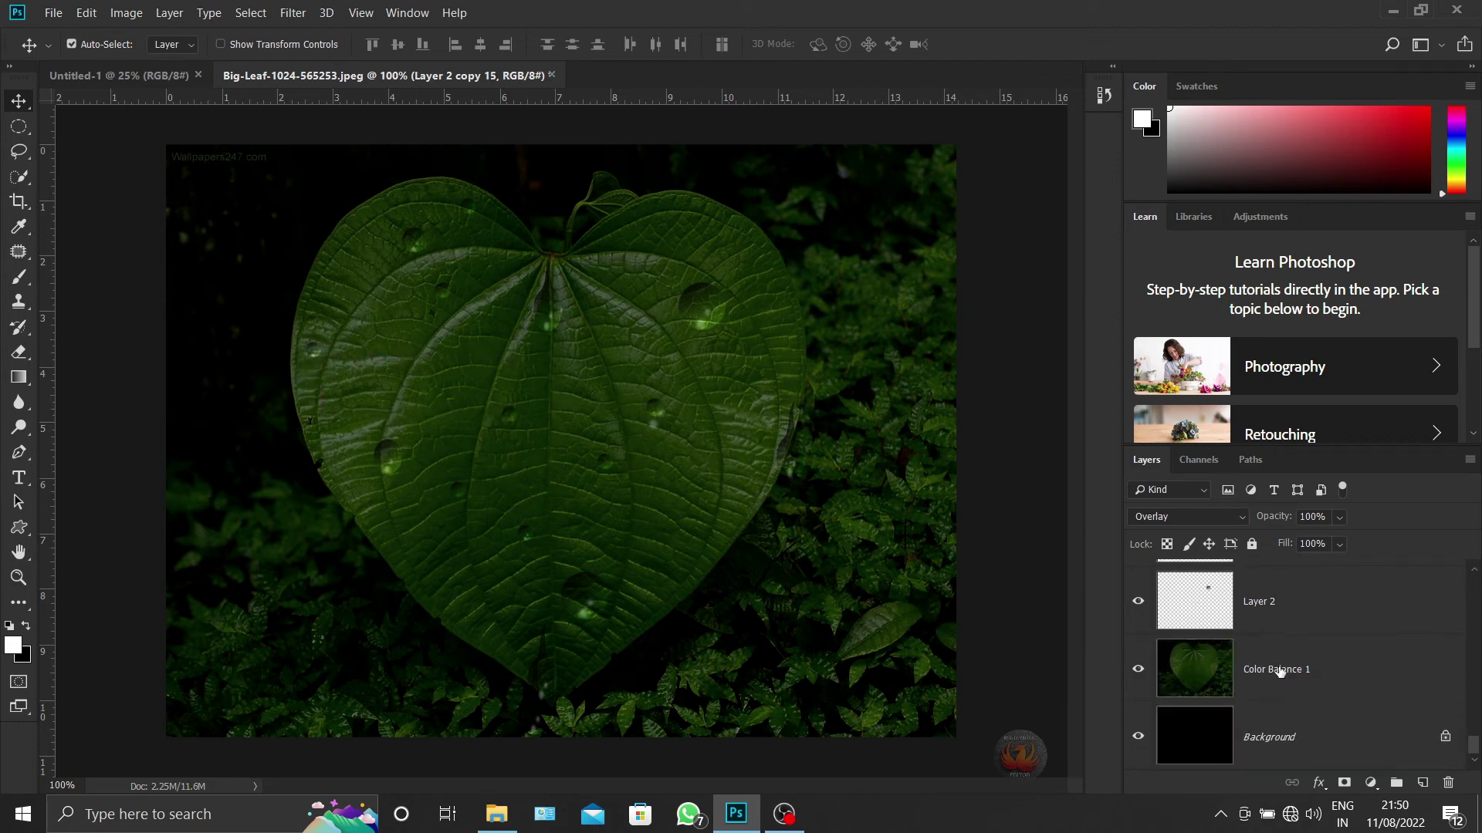
click(1297, 617)
scroll(1299, 617, up, 10)
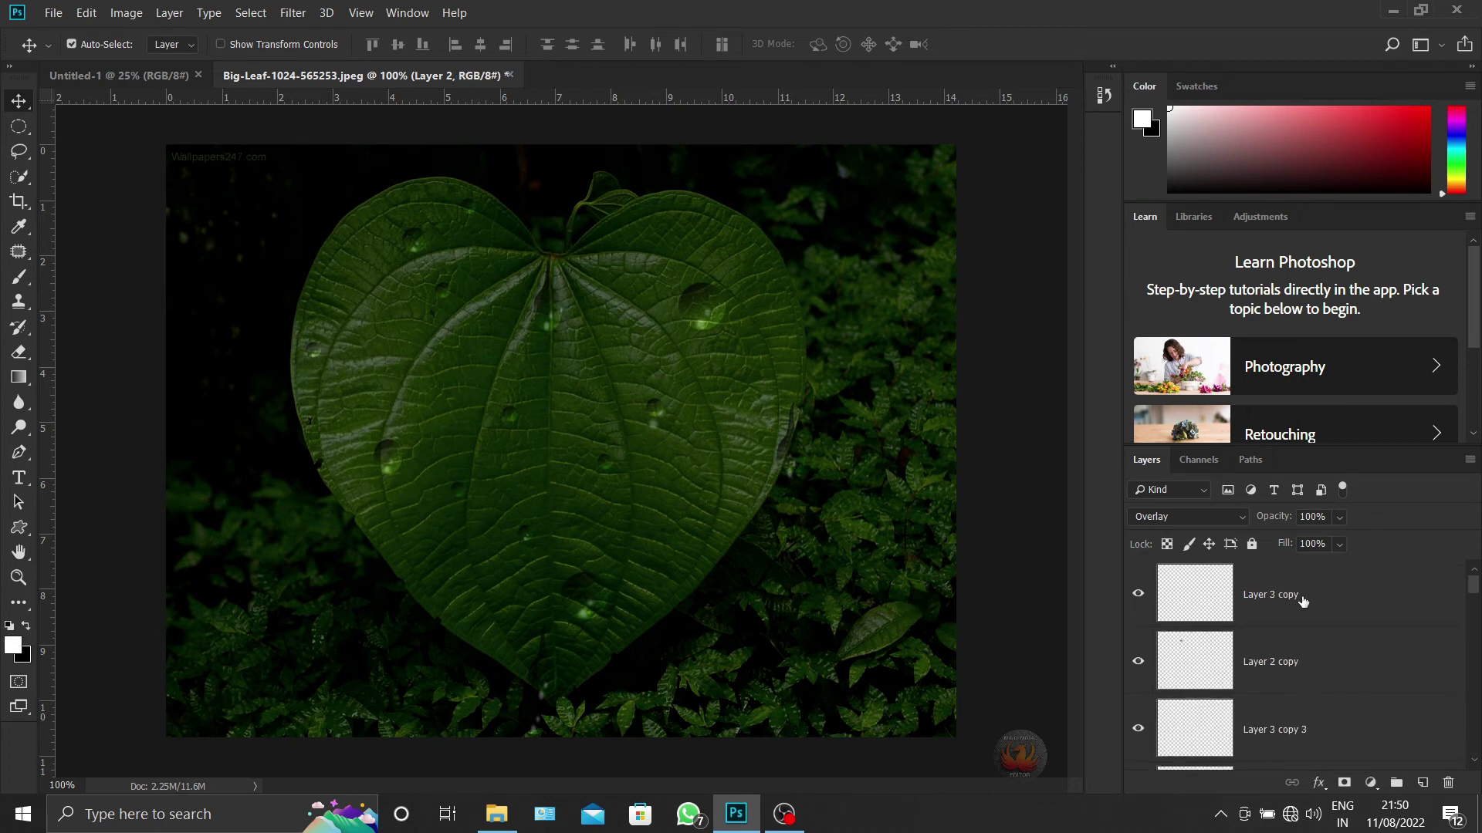
shift+click(1302, 601)
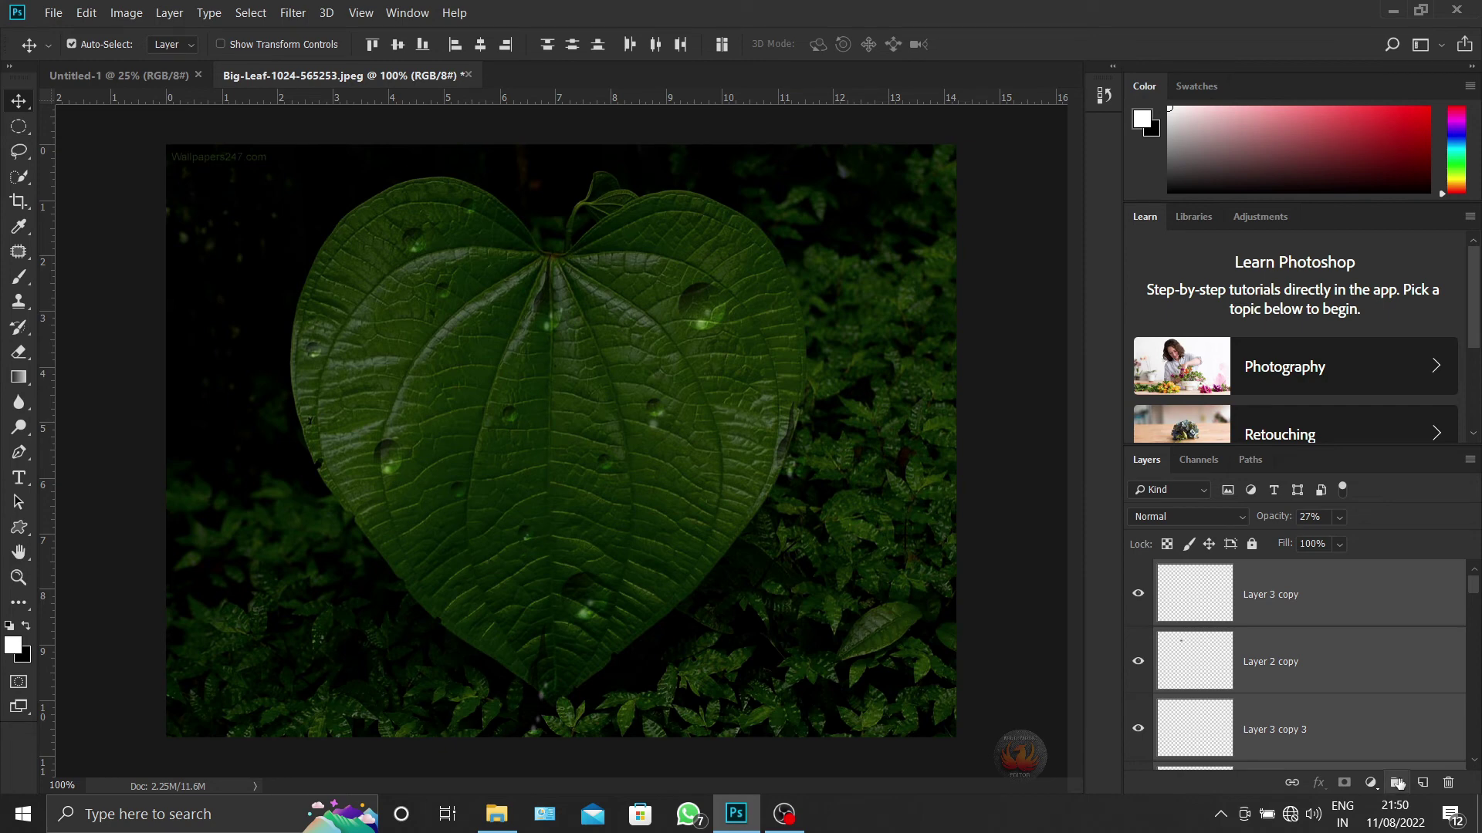
key(ctrl+g)
click(1319, 783)
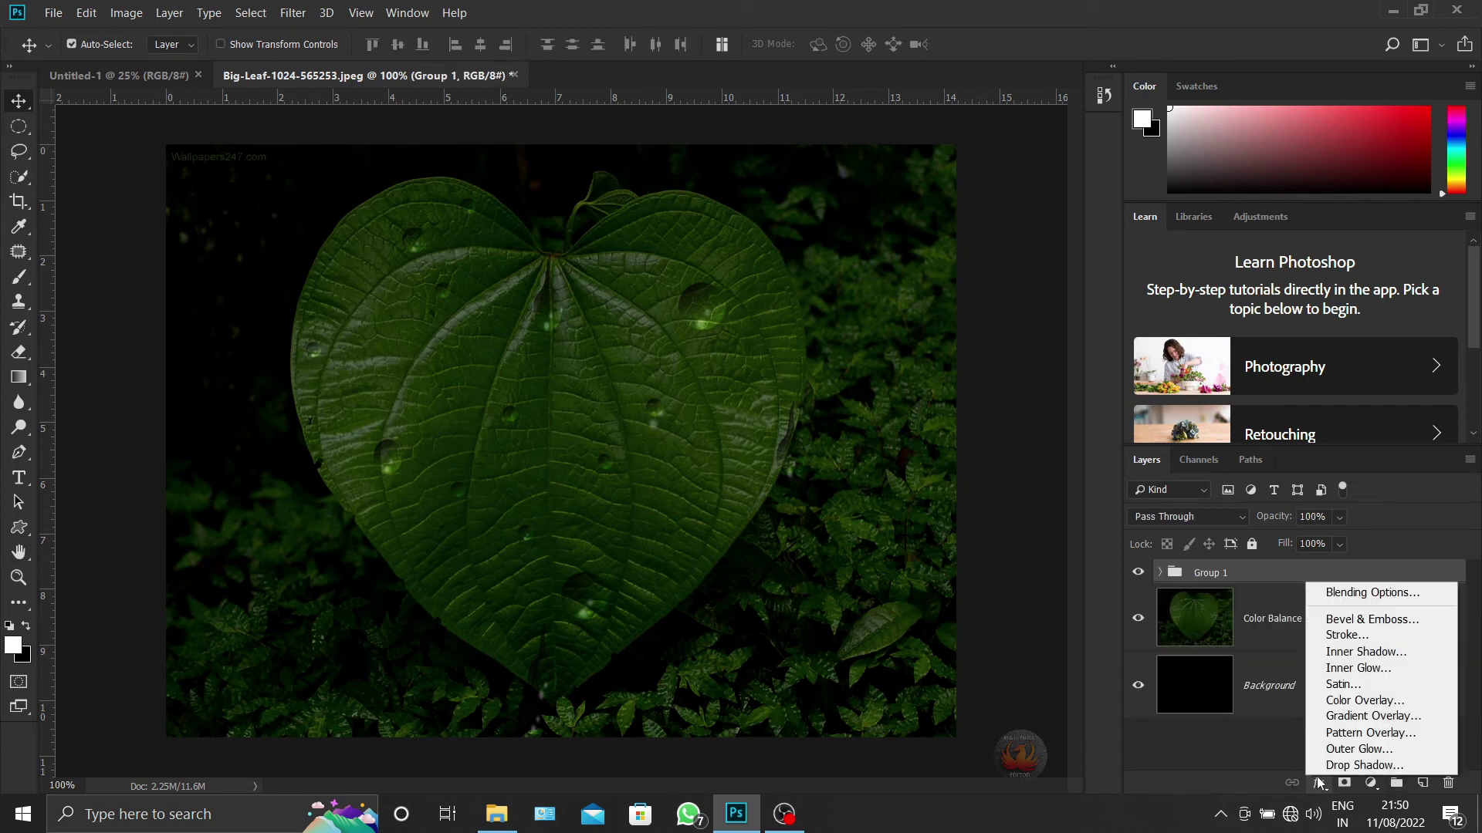
Add a Drop Shadow to Group 1 with opacity 38%, distance 8 px, spread 6% and size 6 px
click(1329, 765)
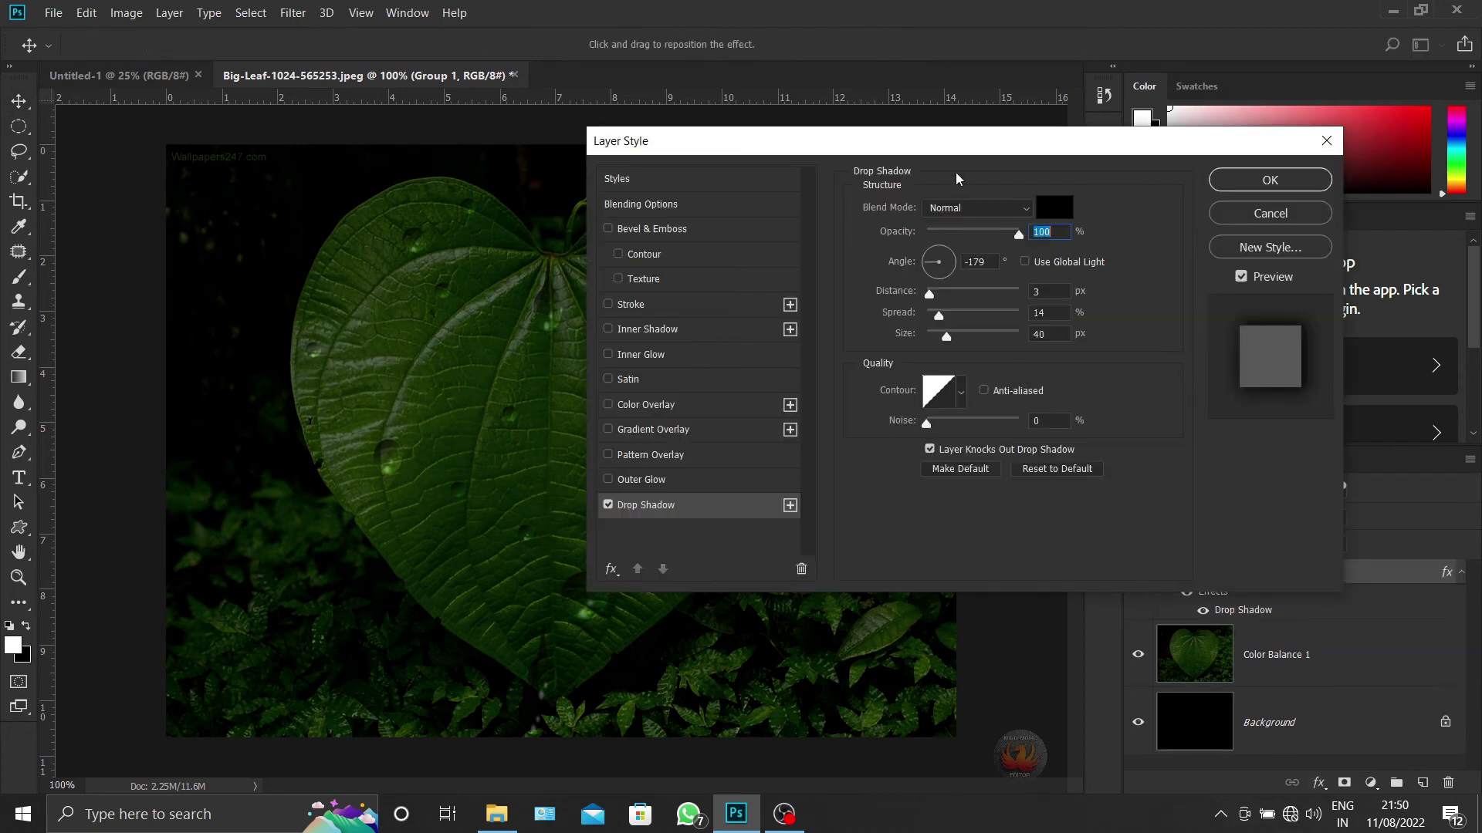
drag(972, 149, 1218, 114)
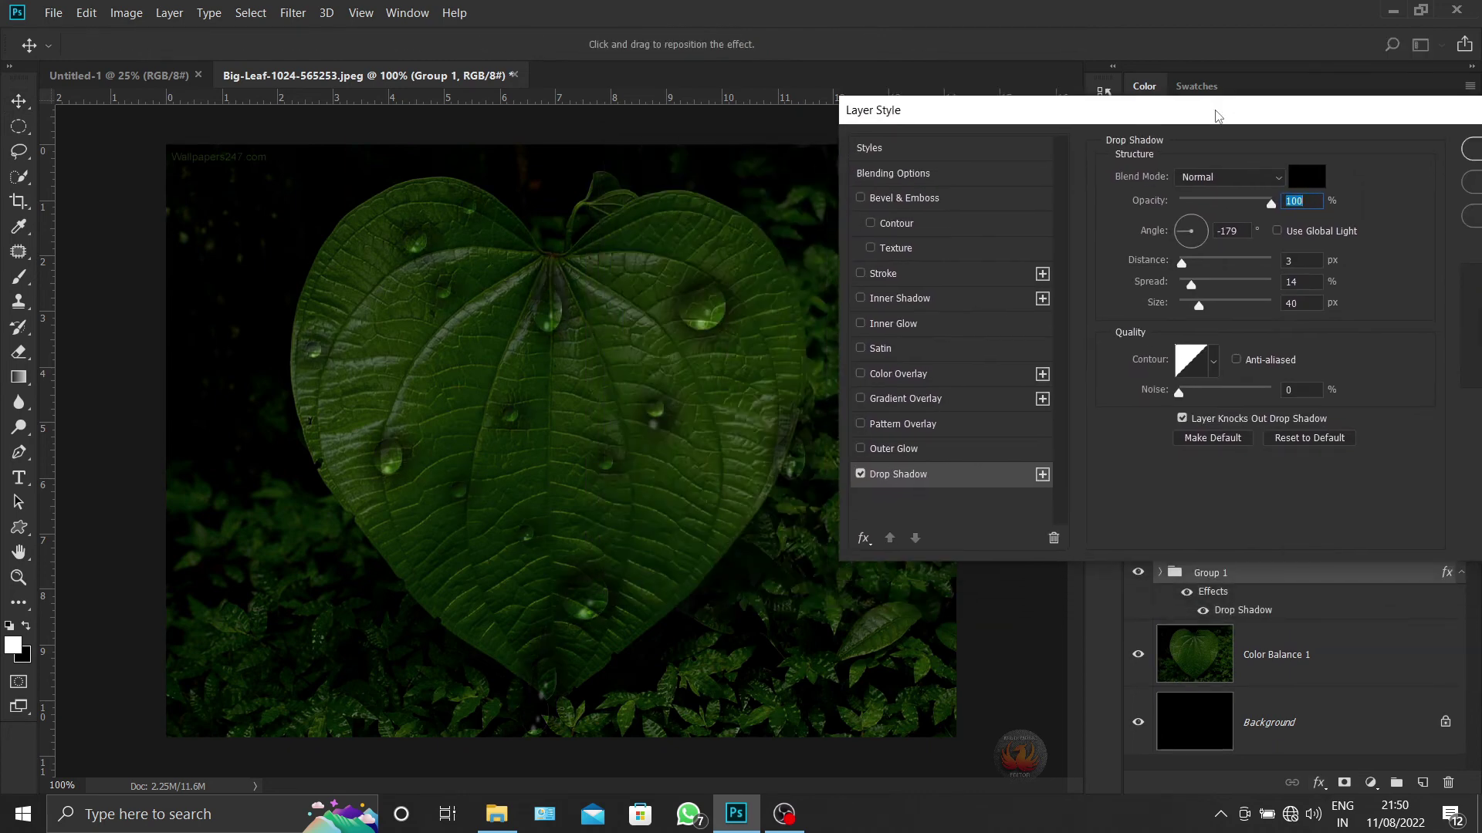
drag(1271, 203, 1228, 203)
drag(1192, 283, 1181, 287)
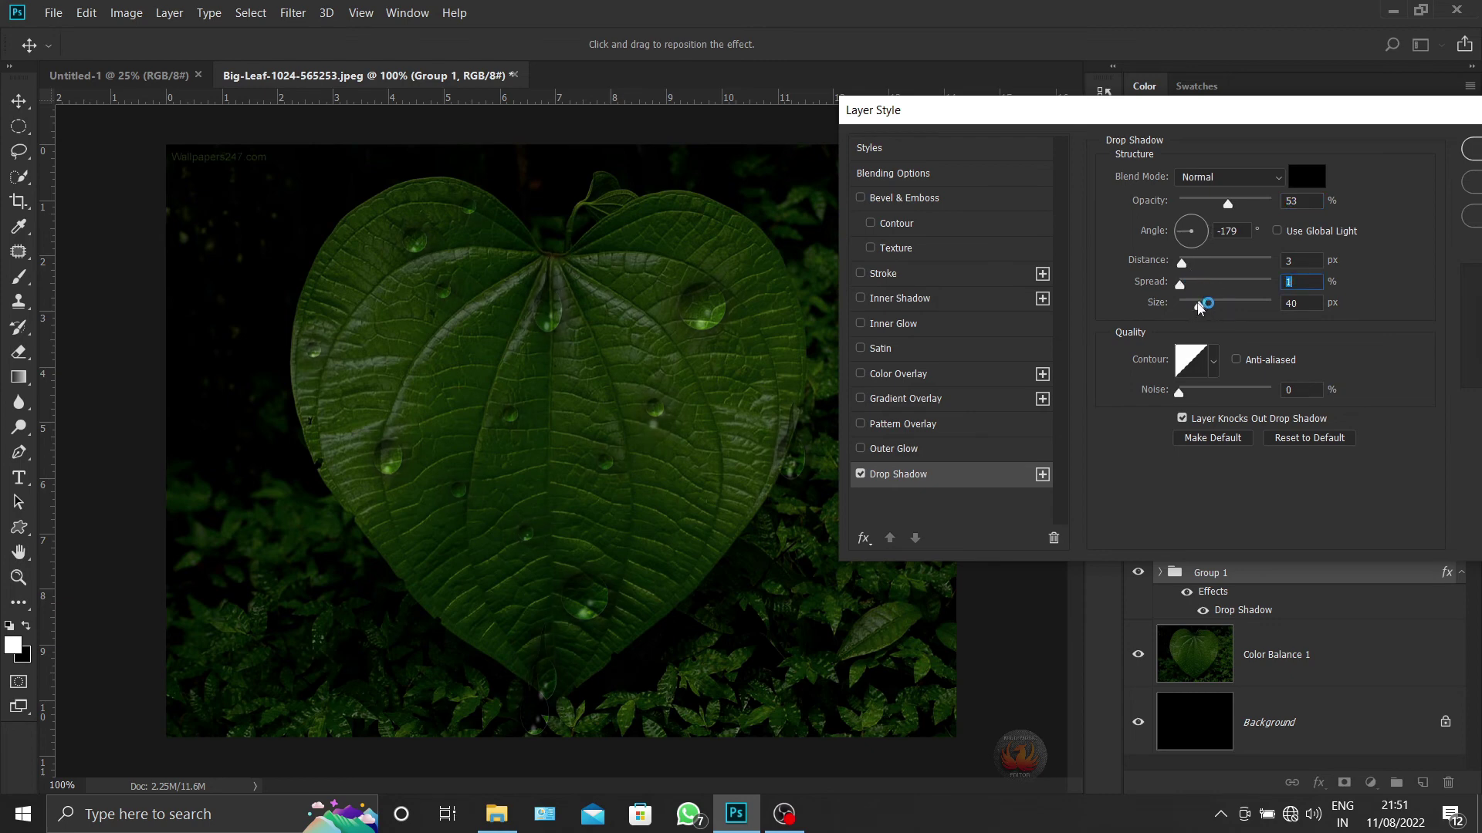
mouse_move(1196, 306)
mouse_down()
mouse_move(1179, 287)
mouse_move(1189, 265)
mouse_up()
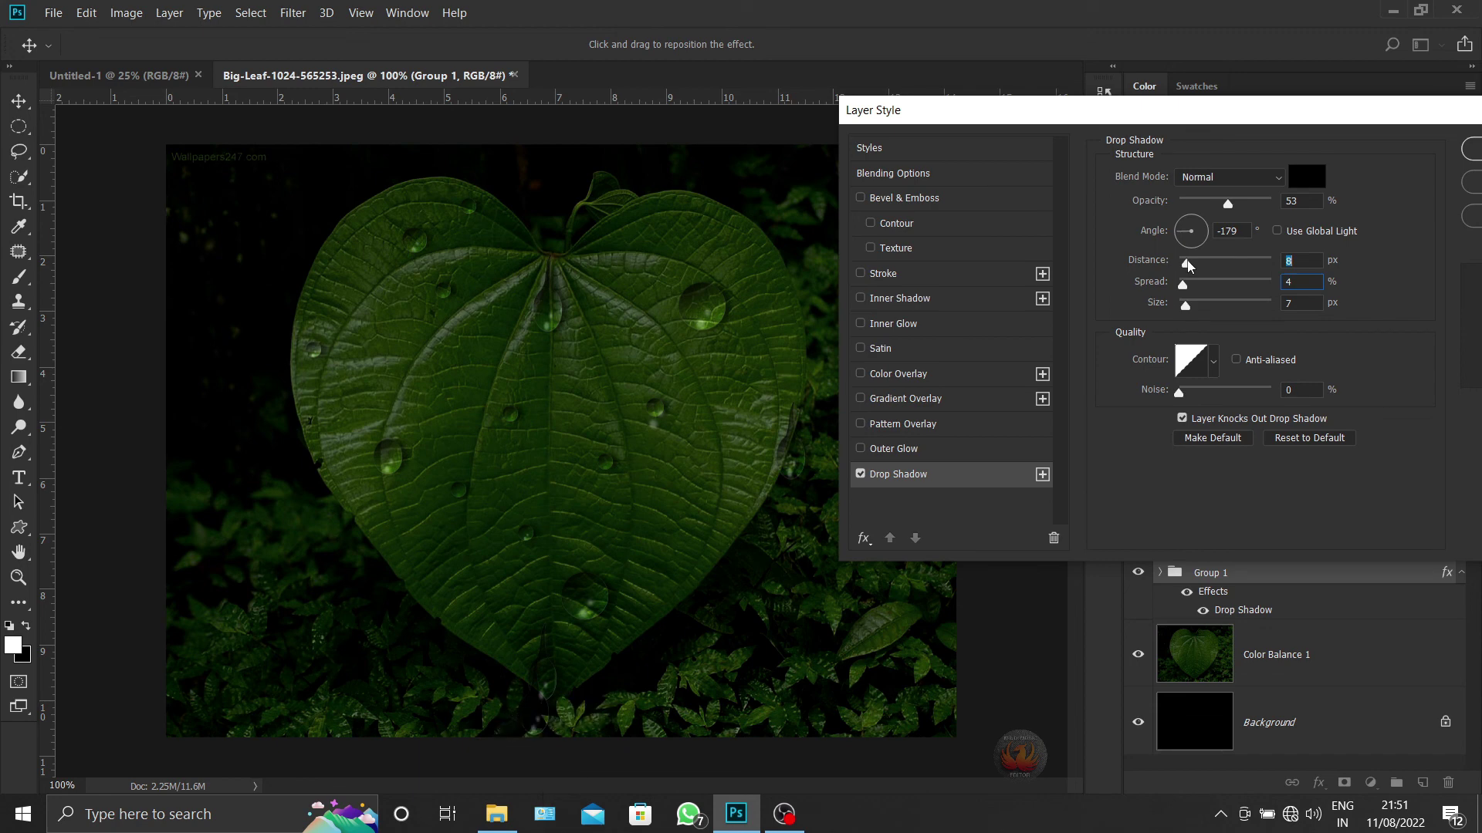
drag(1188, 265, 1181, 265)
drag(1226, 212, 1213, 208)
drag(1184, 266, 1187, 266)
drag(1186, 308, 1186, 287)
Add a white Inner Shadow to Group 1 with distance 16, choke 23 and size 10
click(940, 306)
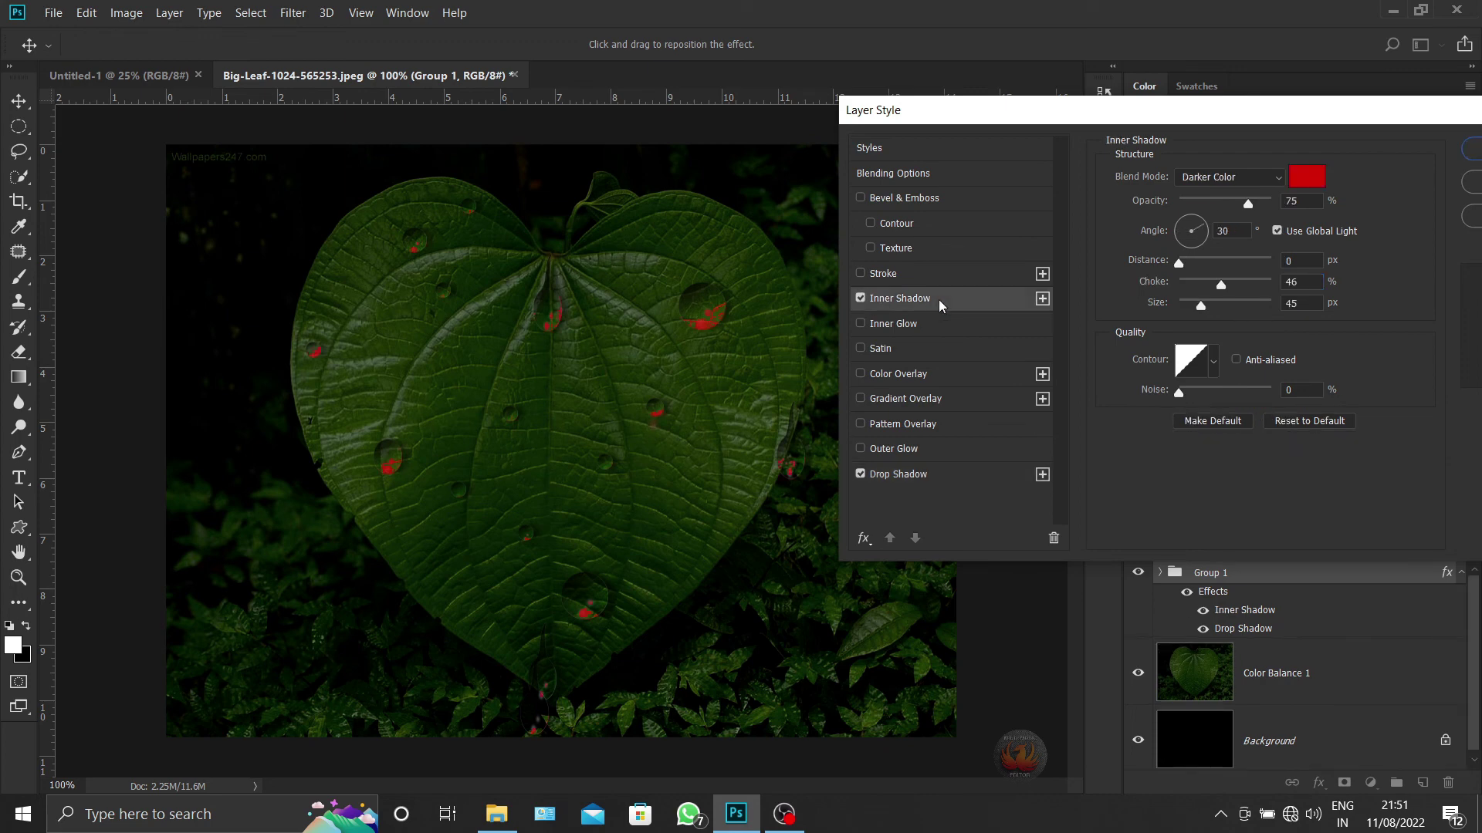
click(1307, 177)
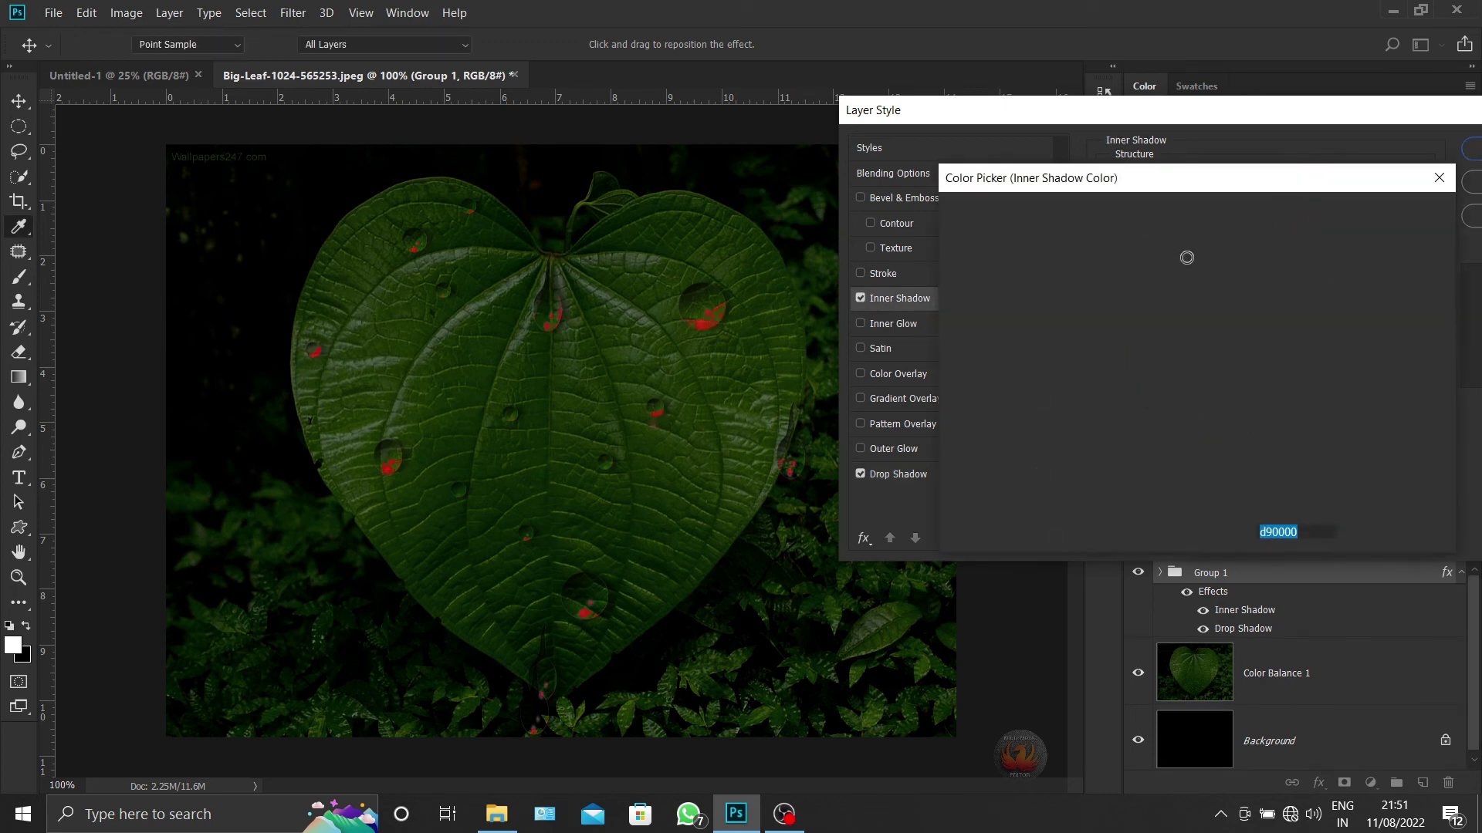
drag(1065, 274, 950, 225)
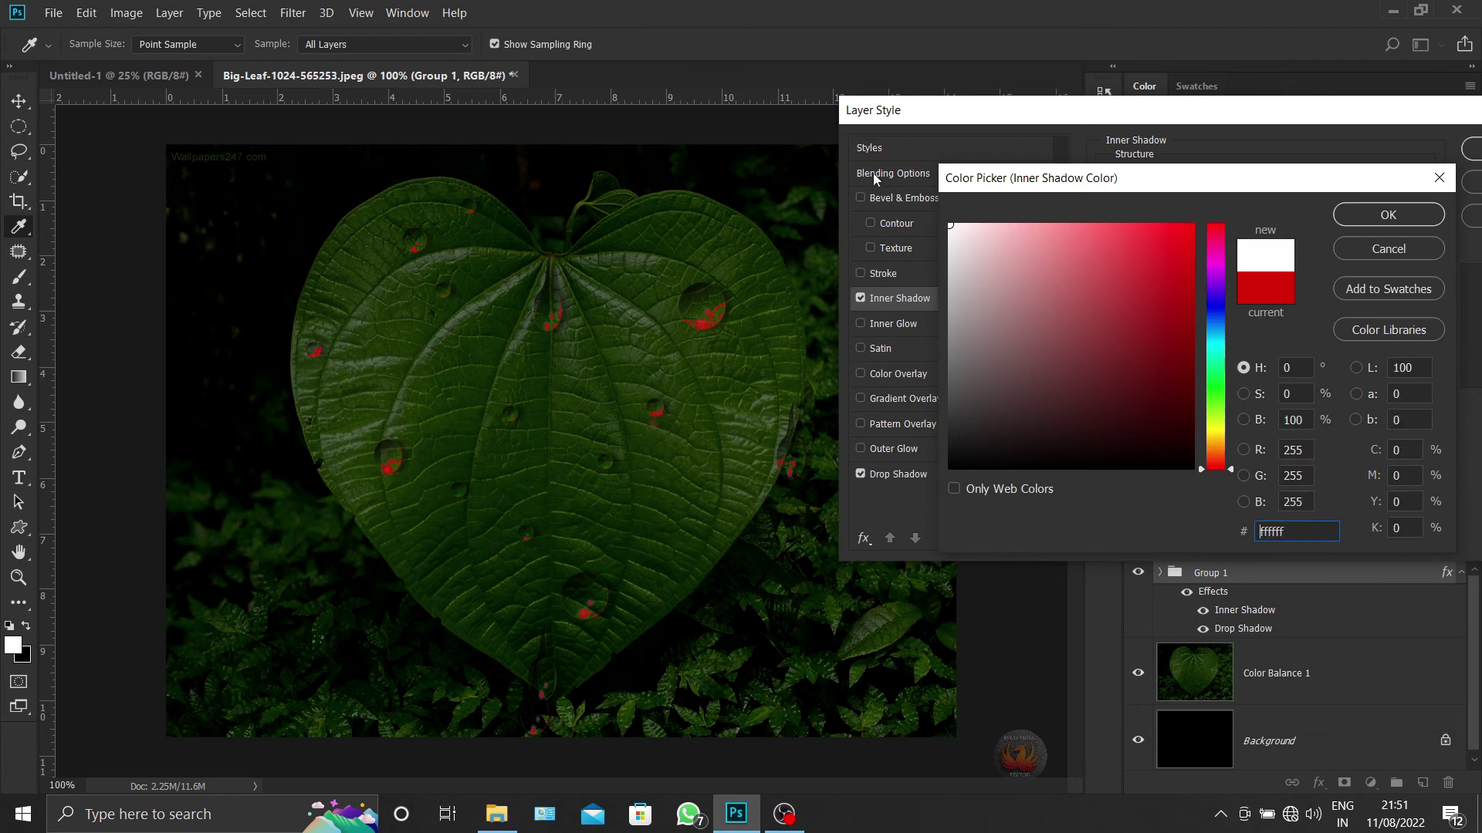
click(1372, 219)
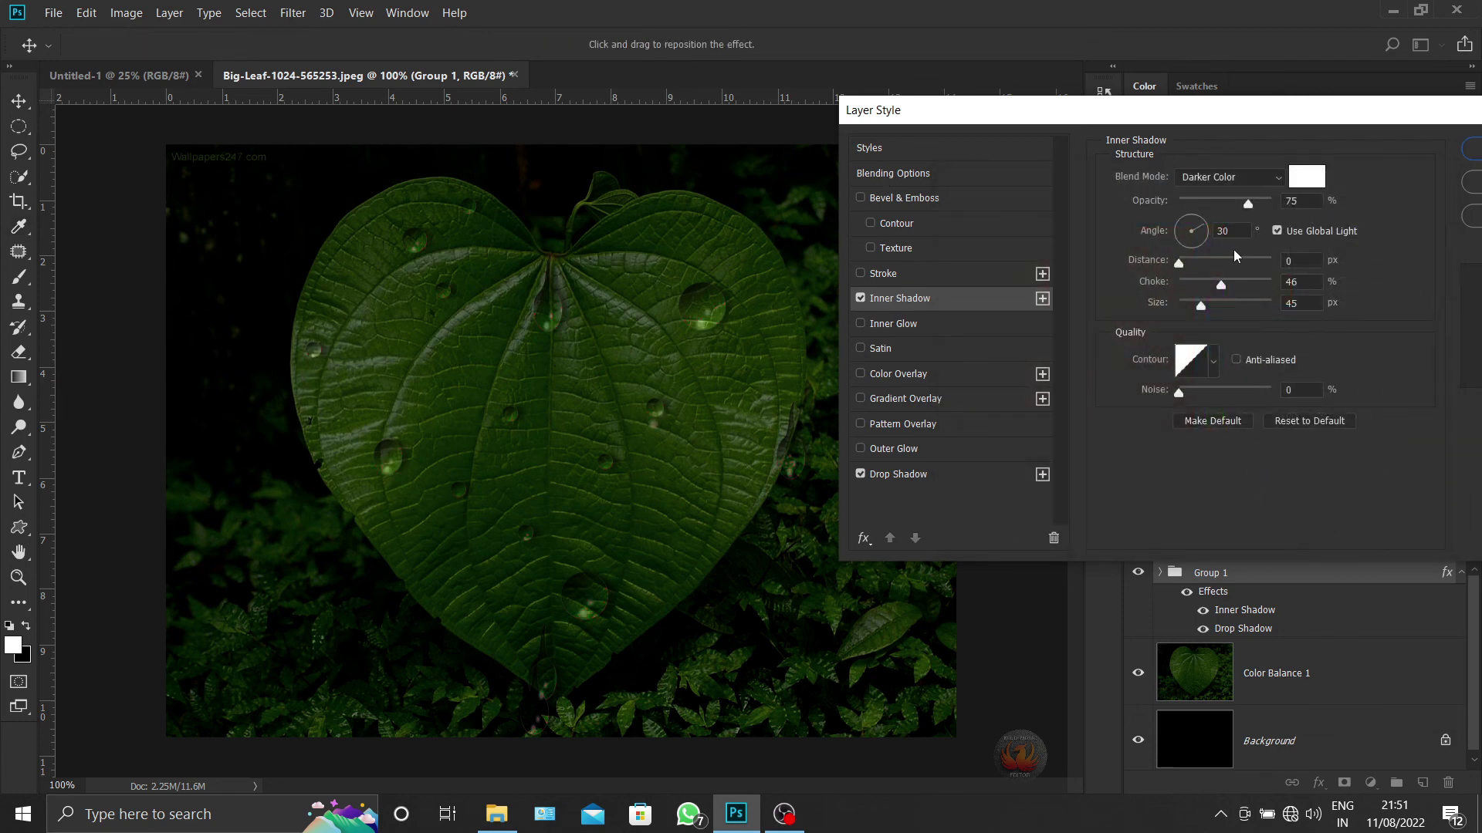
mouse_move(1220, 285)
mouse_down()
mouse_move(1196, 286)
mouse_move(1195, 266)
mouse_move(1189, 283)
mouse_move(1194, 263)
mouse_move(1214, 310)
mouse_move(1196, 317)
mouse_up()
drag(1195, 308, 1187, 310)
Apply the Layer Style settings and zoom the canvas to inspect the shadowed droplets
click(1472, 149)
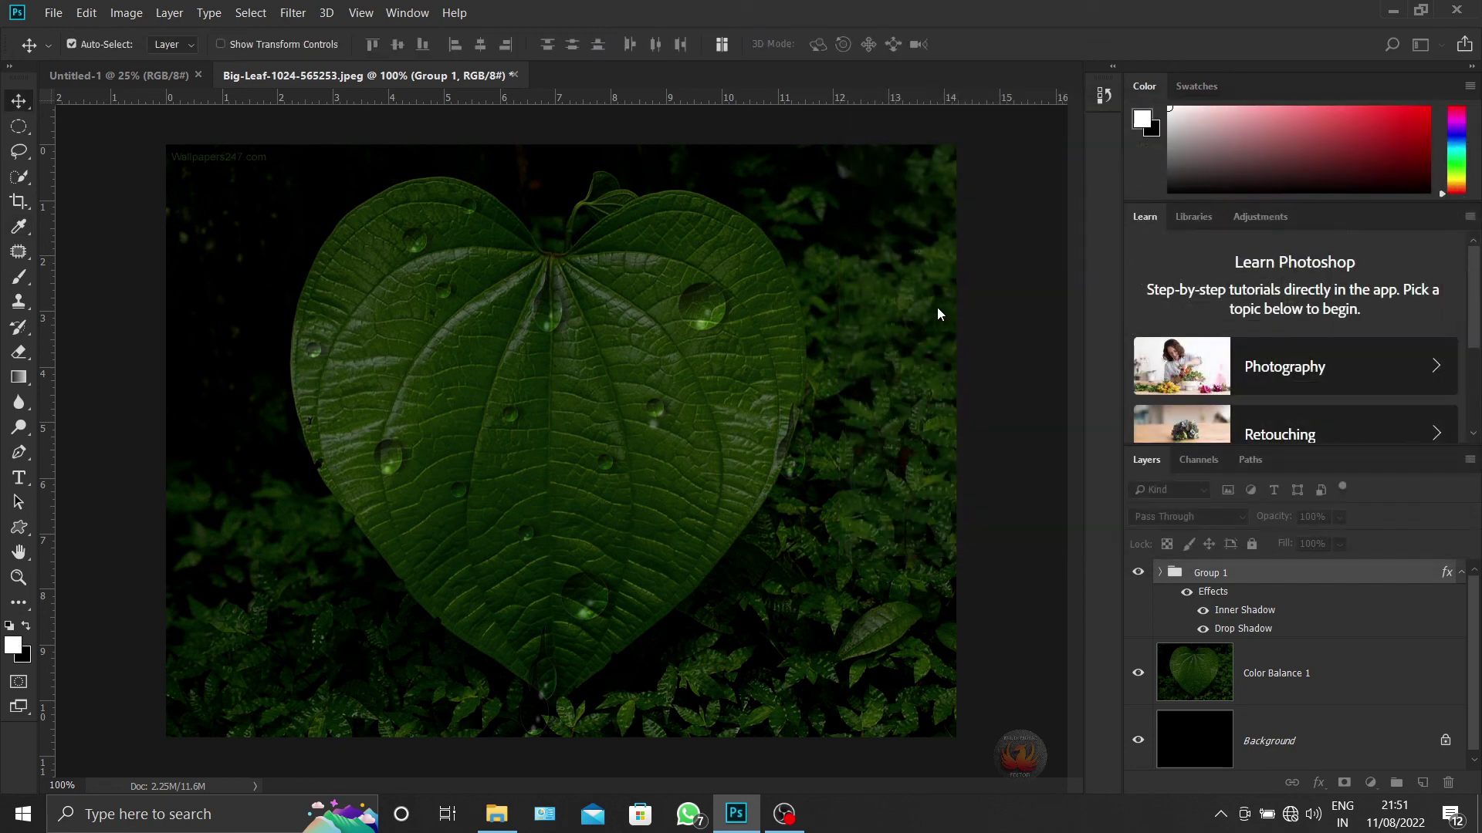
scroll(625, 390, down, 2)
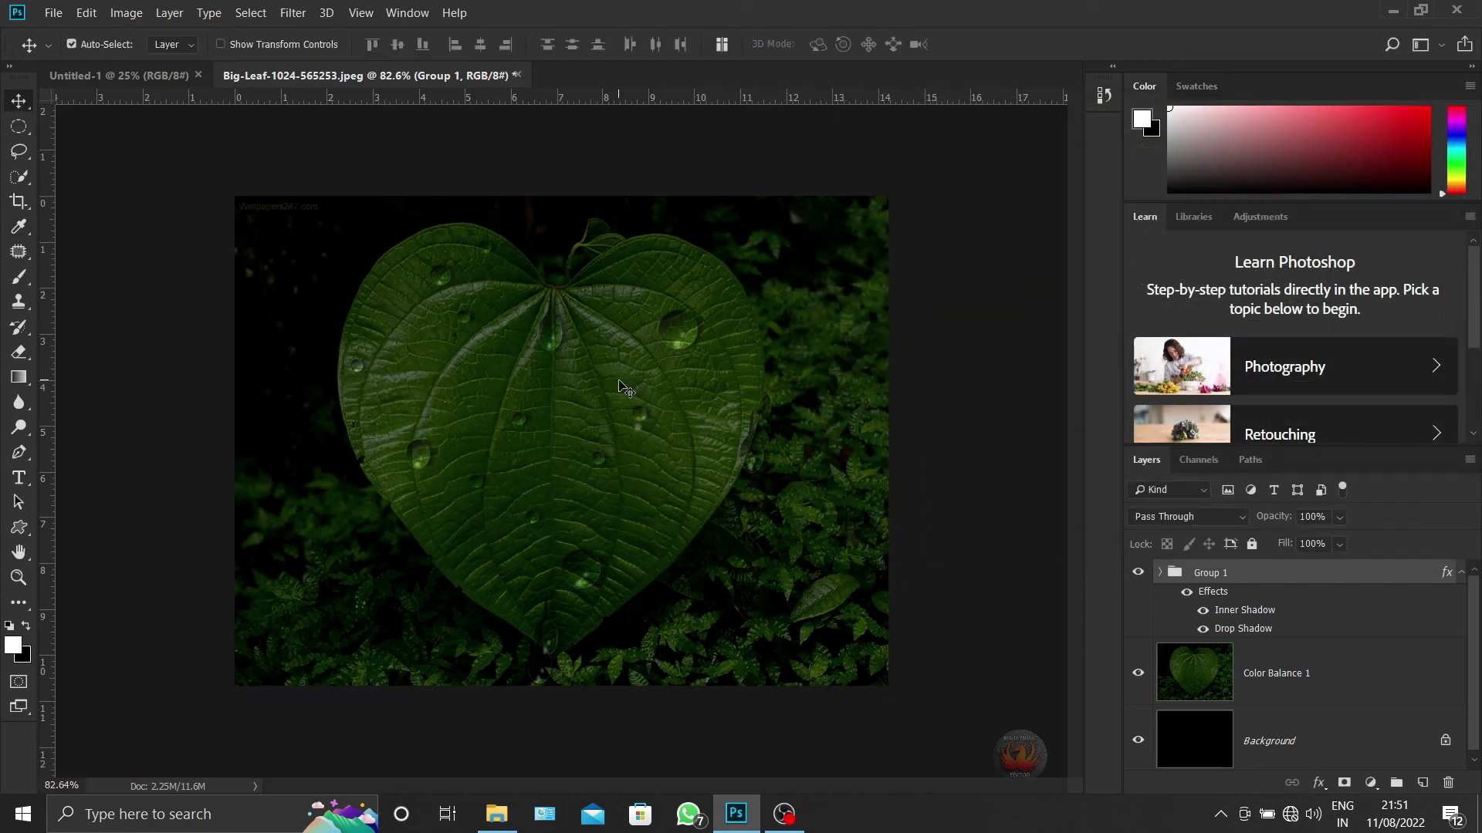
scroll(625, 390, up, 1)
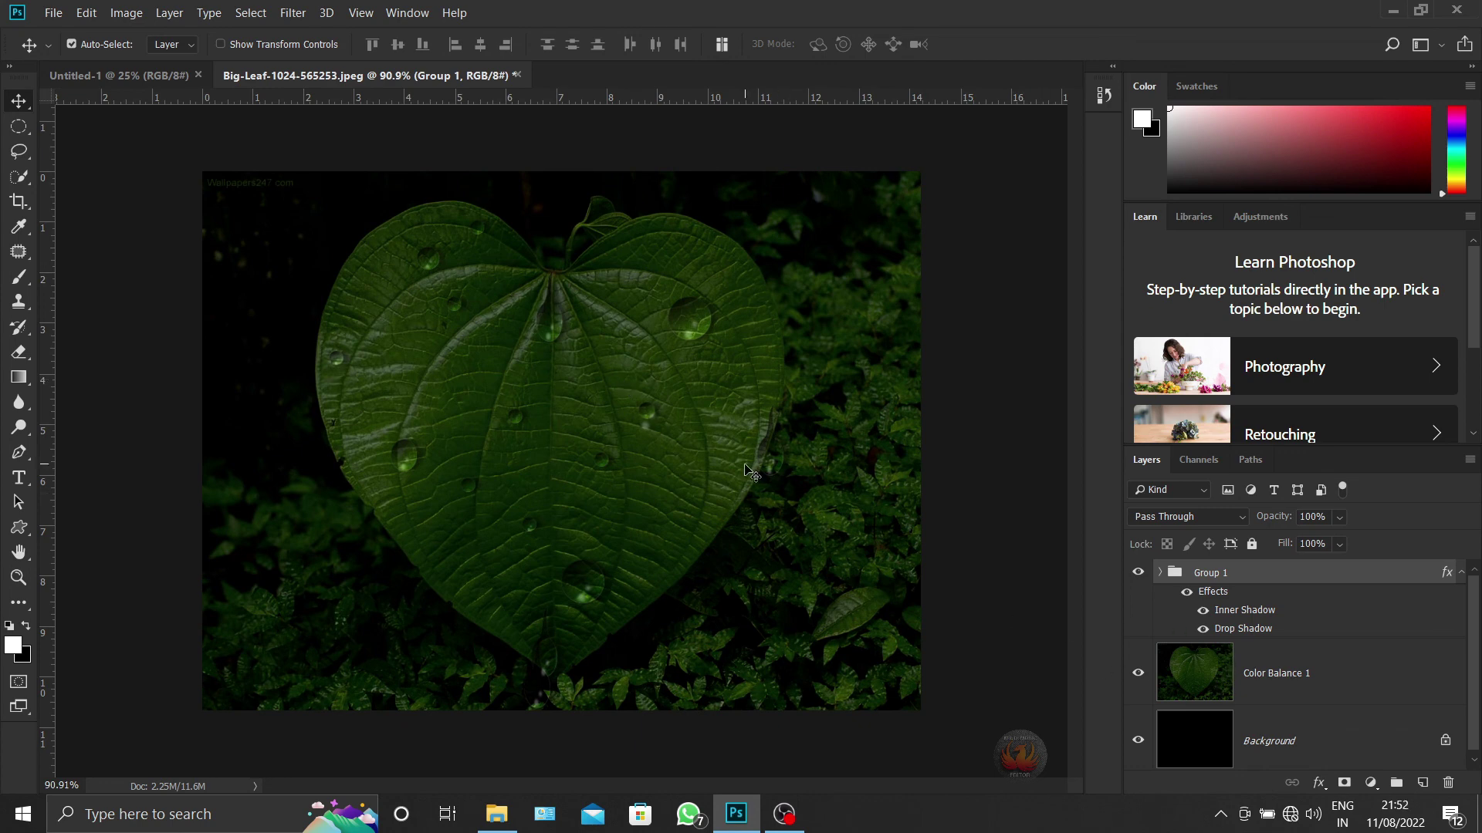
scroll(747, 471, up, 1)
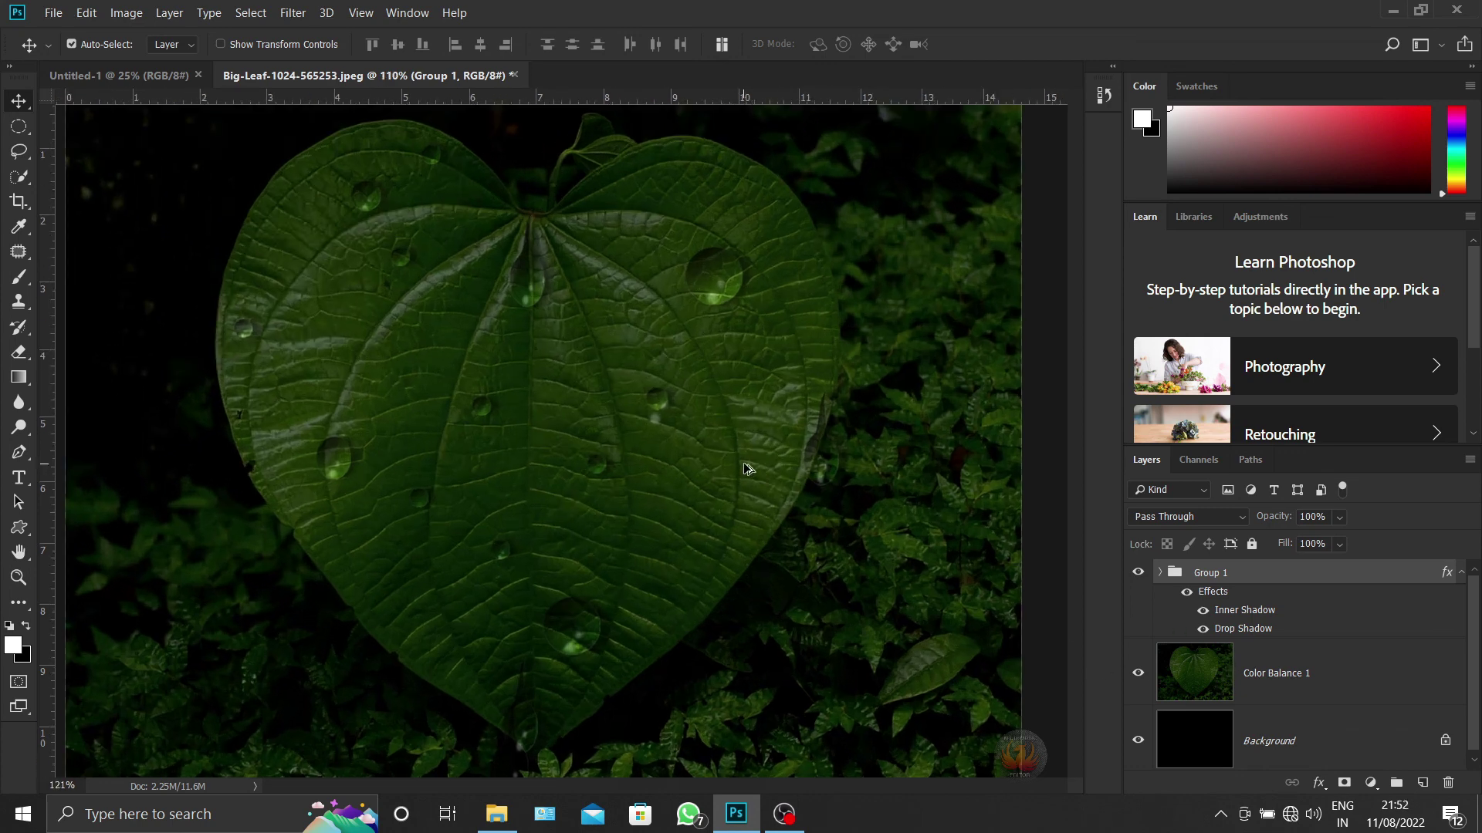